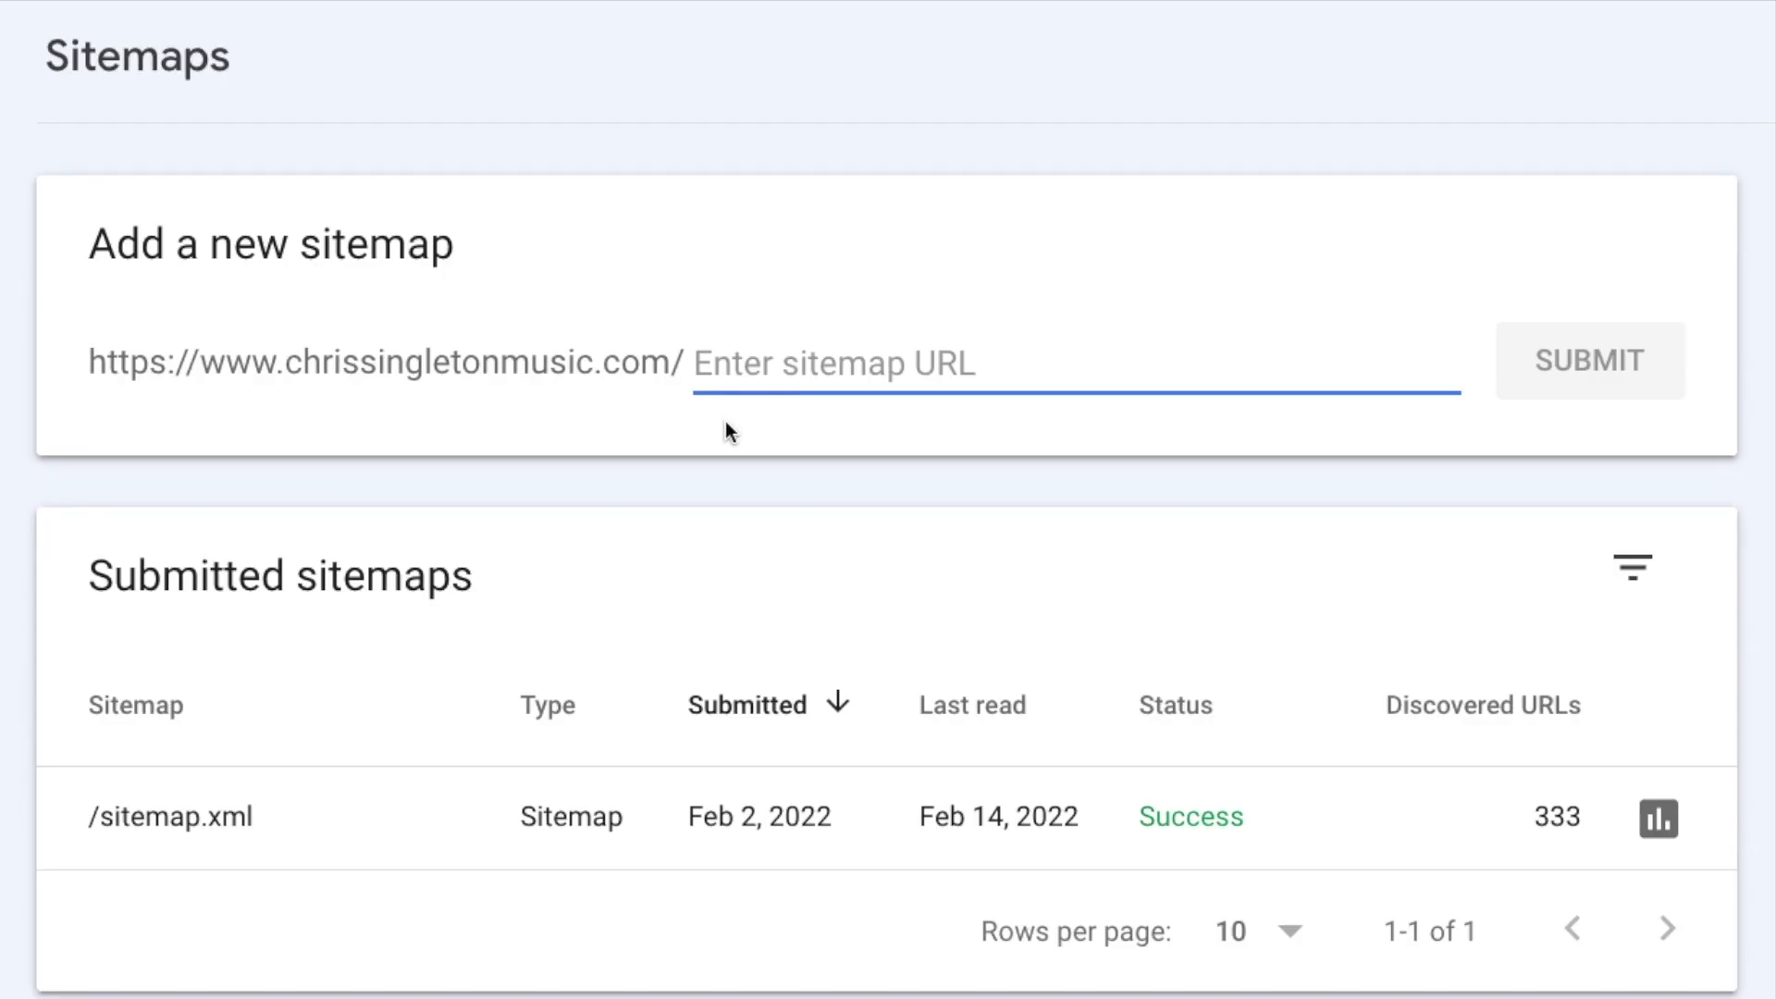
# - Enter sitemap.xml as the new sitemap address in Google Search Console
pyautogui.write('si')
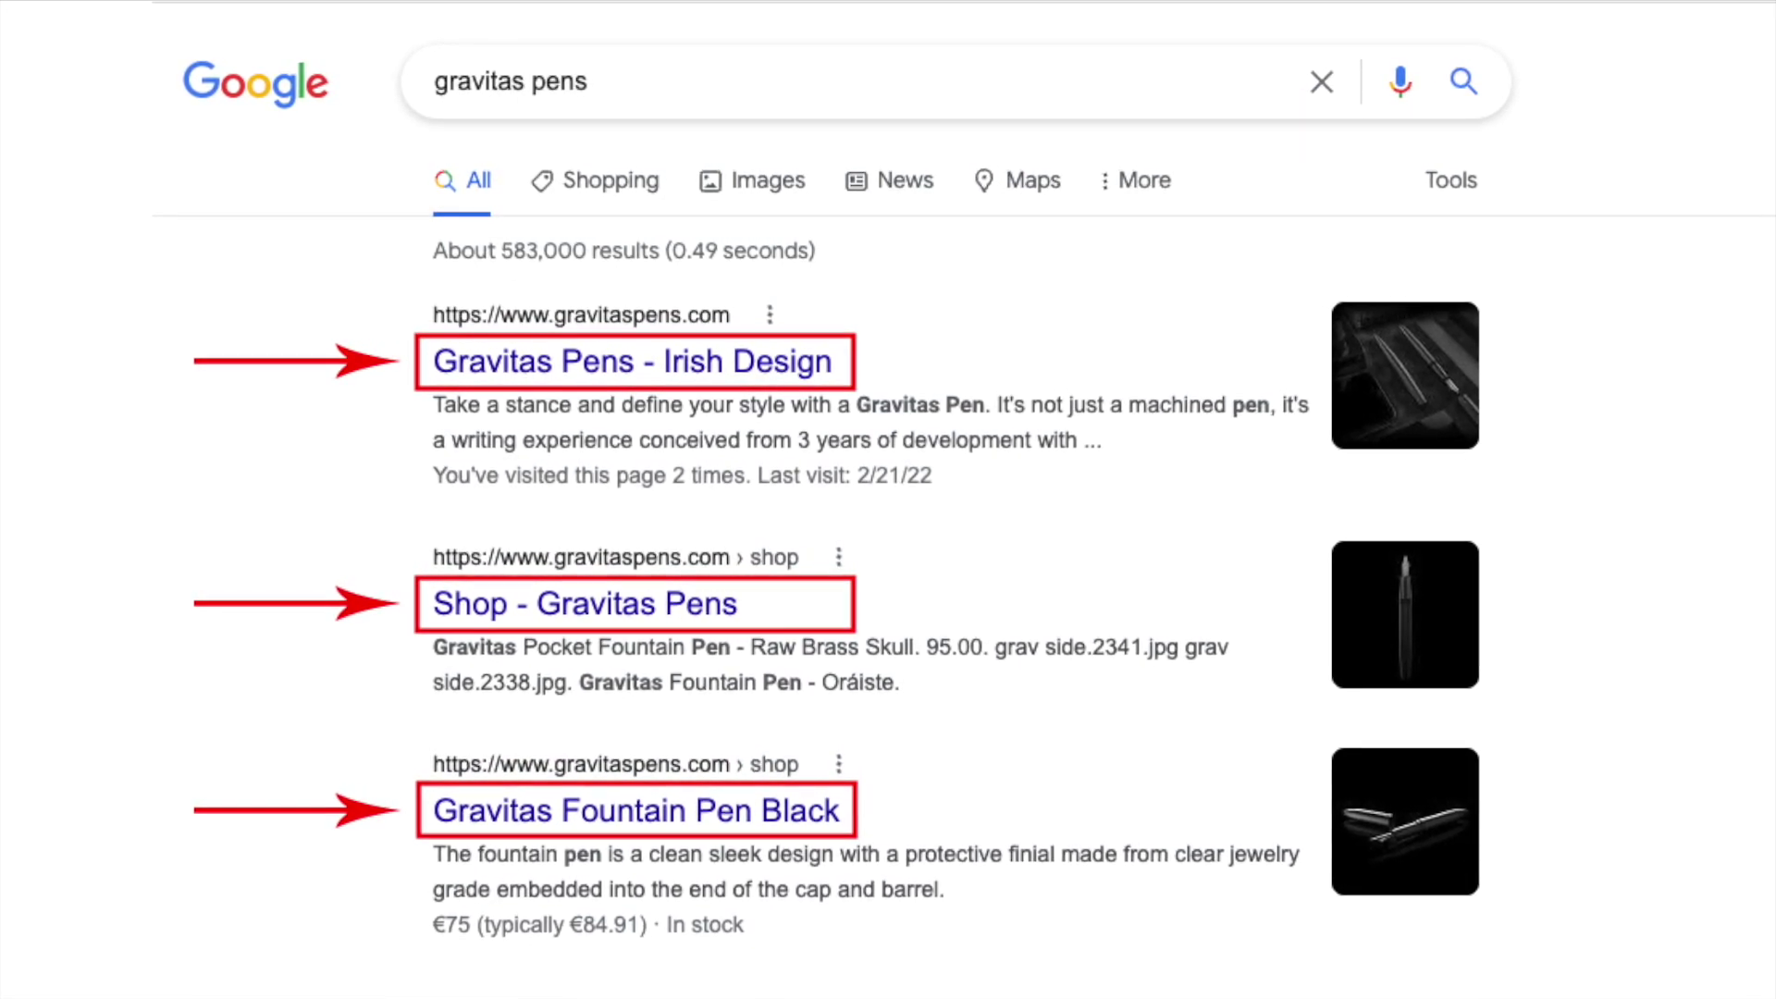
# - Set the our-notebooks page's SEO title to 'Shop Notebooks' and the homepage title to 'Next Level Notebooks - Bound by Inno…'
pyautogui.write('Shop No')
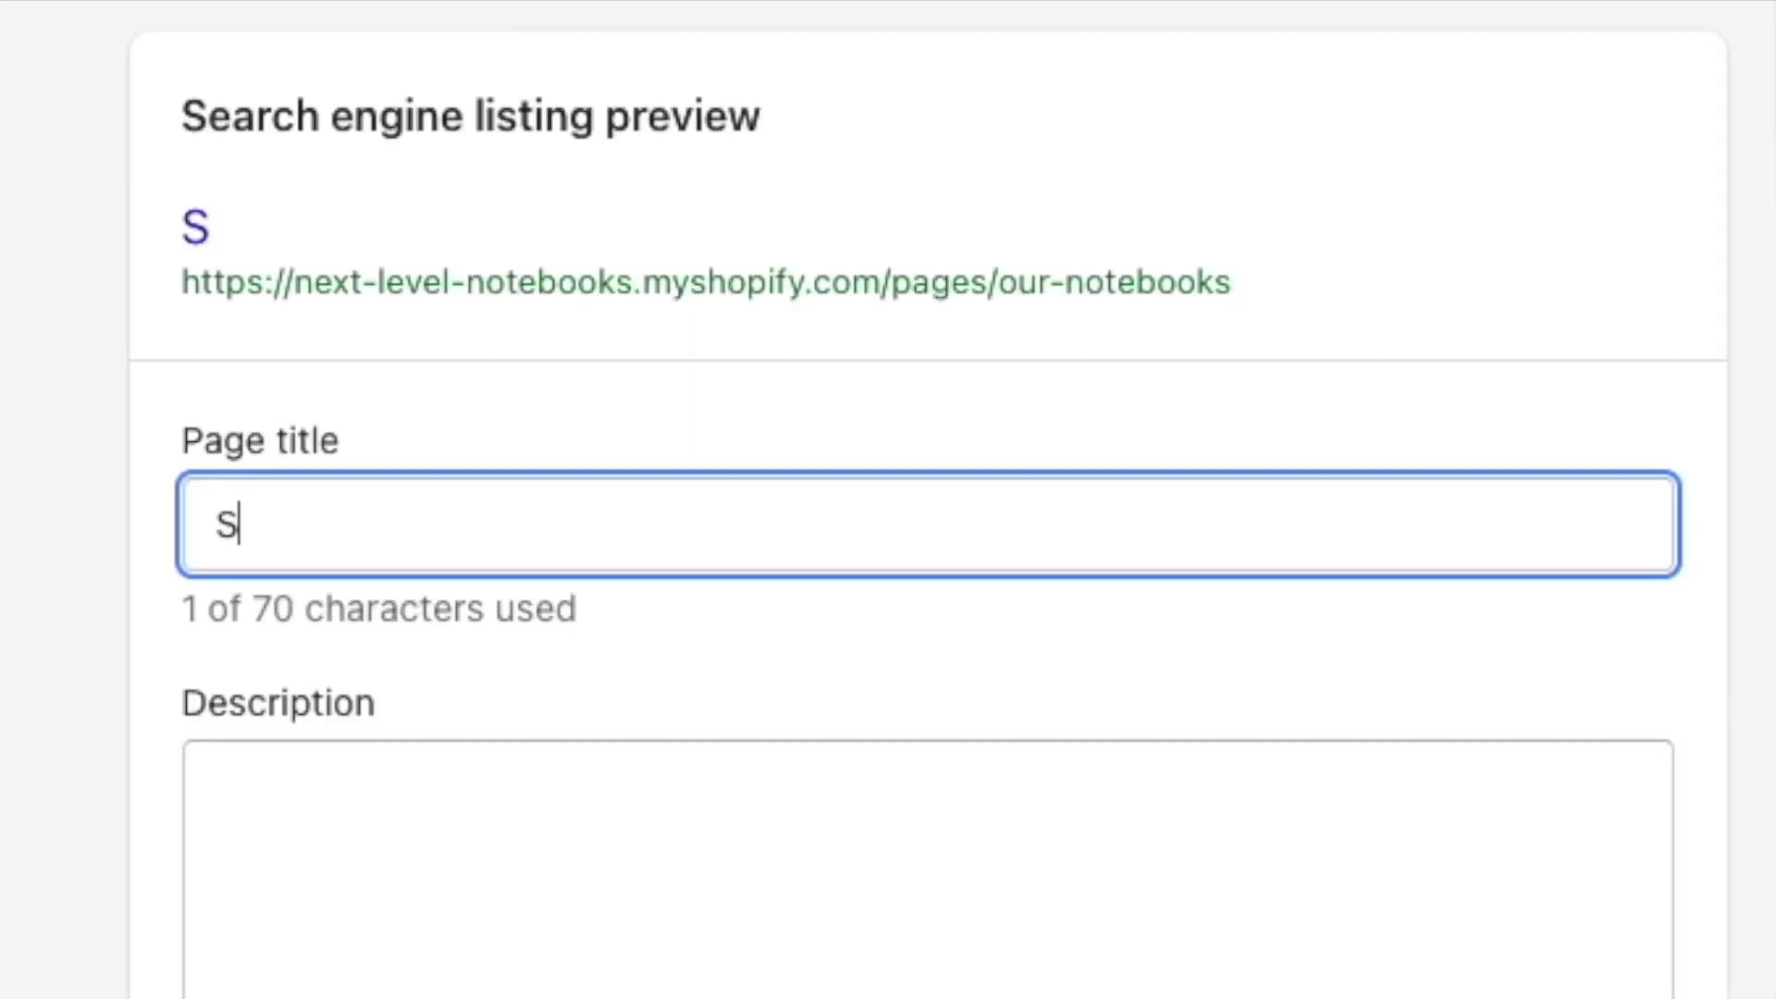
pyautogui.write('tebooks')
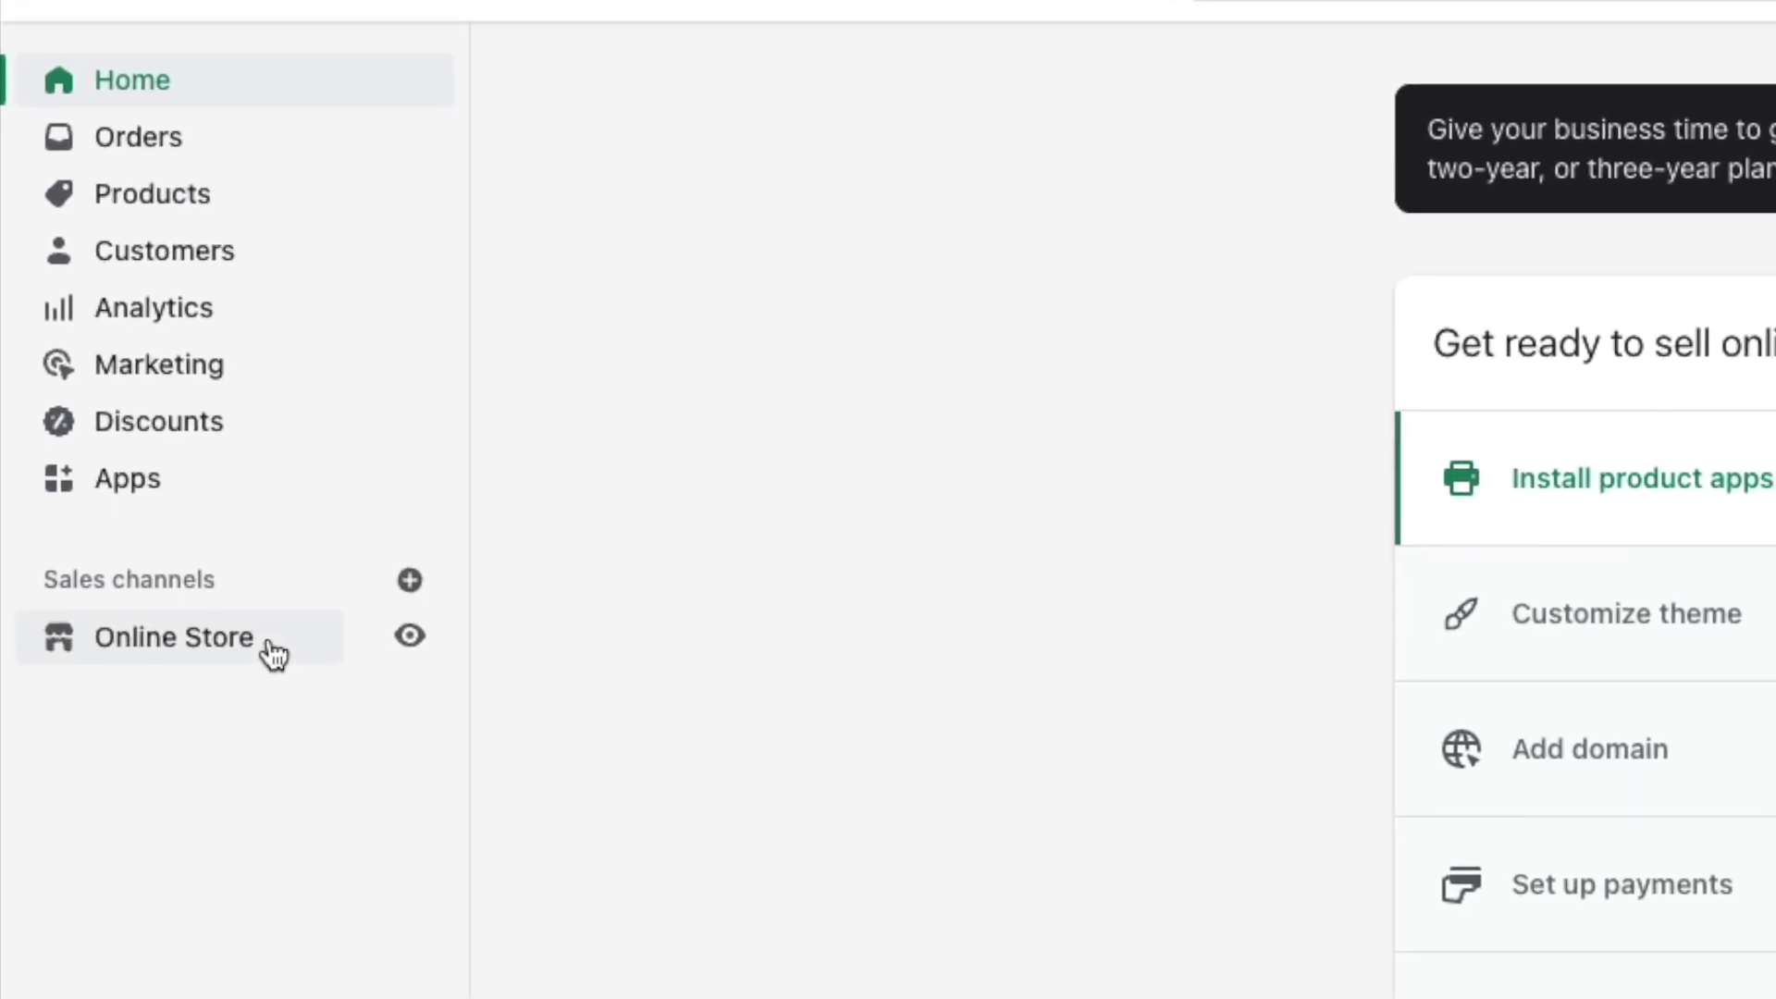
pyautogui.click(267, 664)
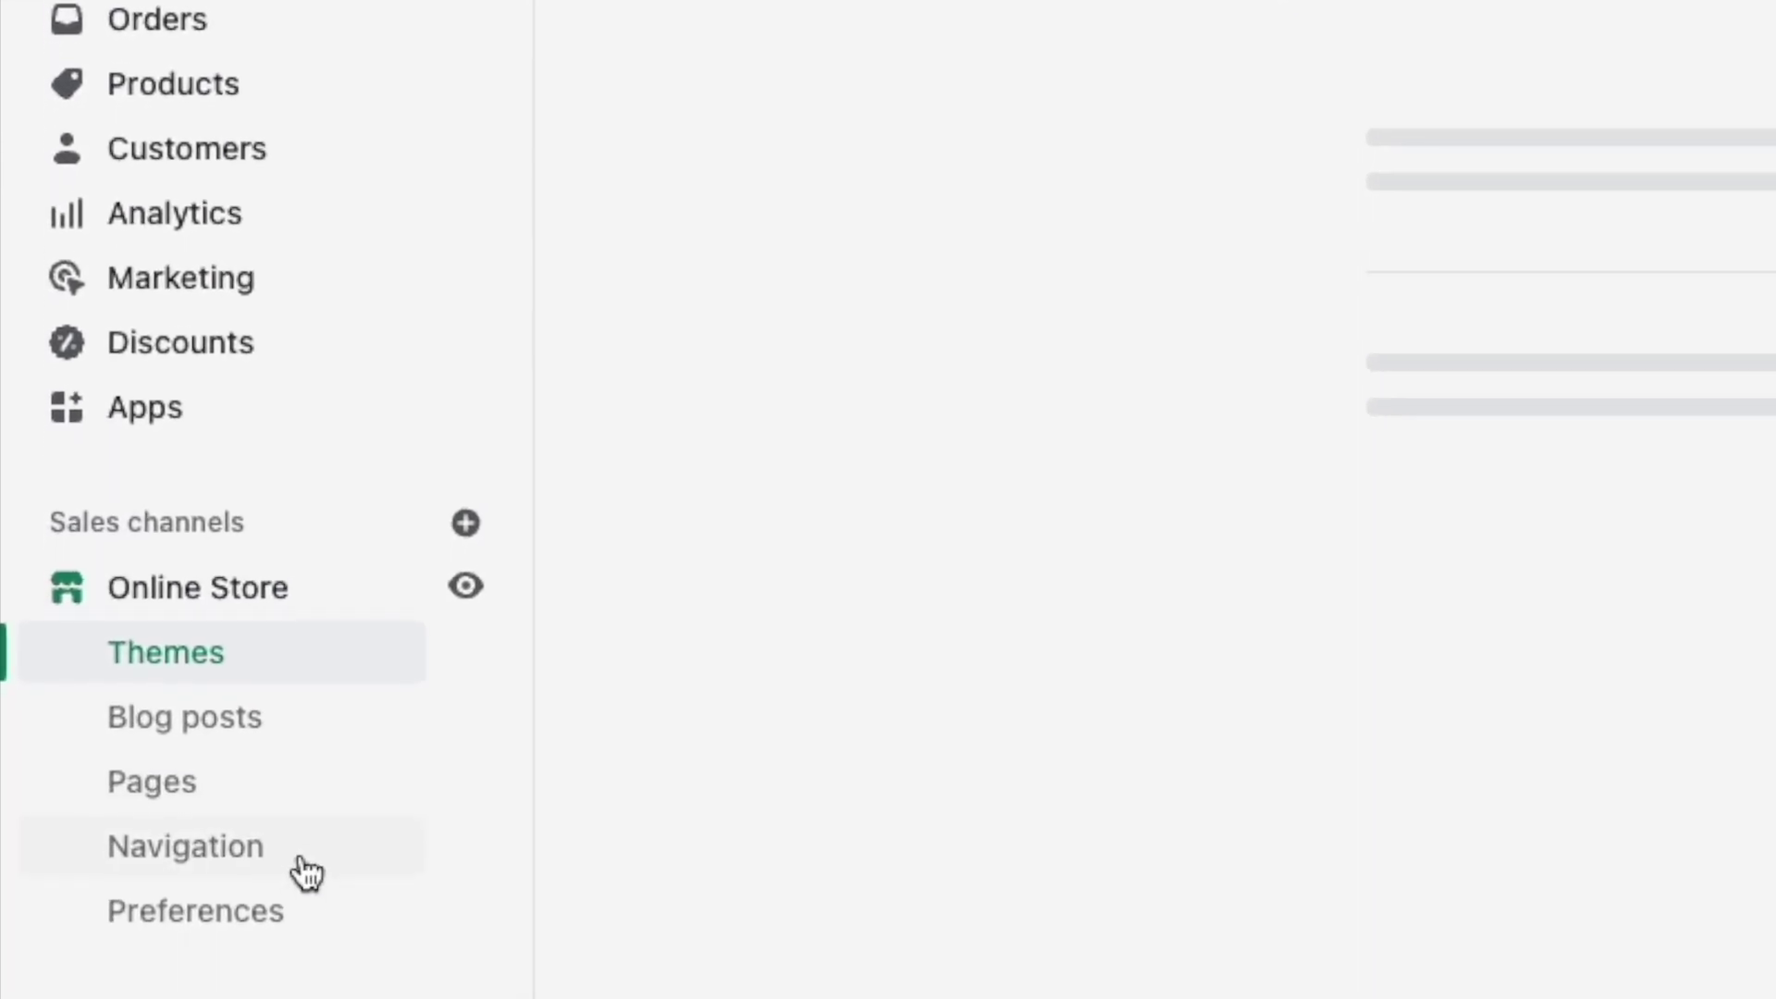
pyautogui.click(290, 920)
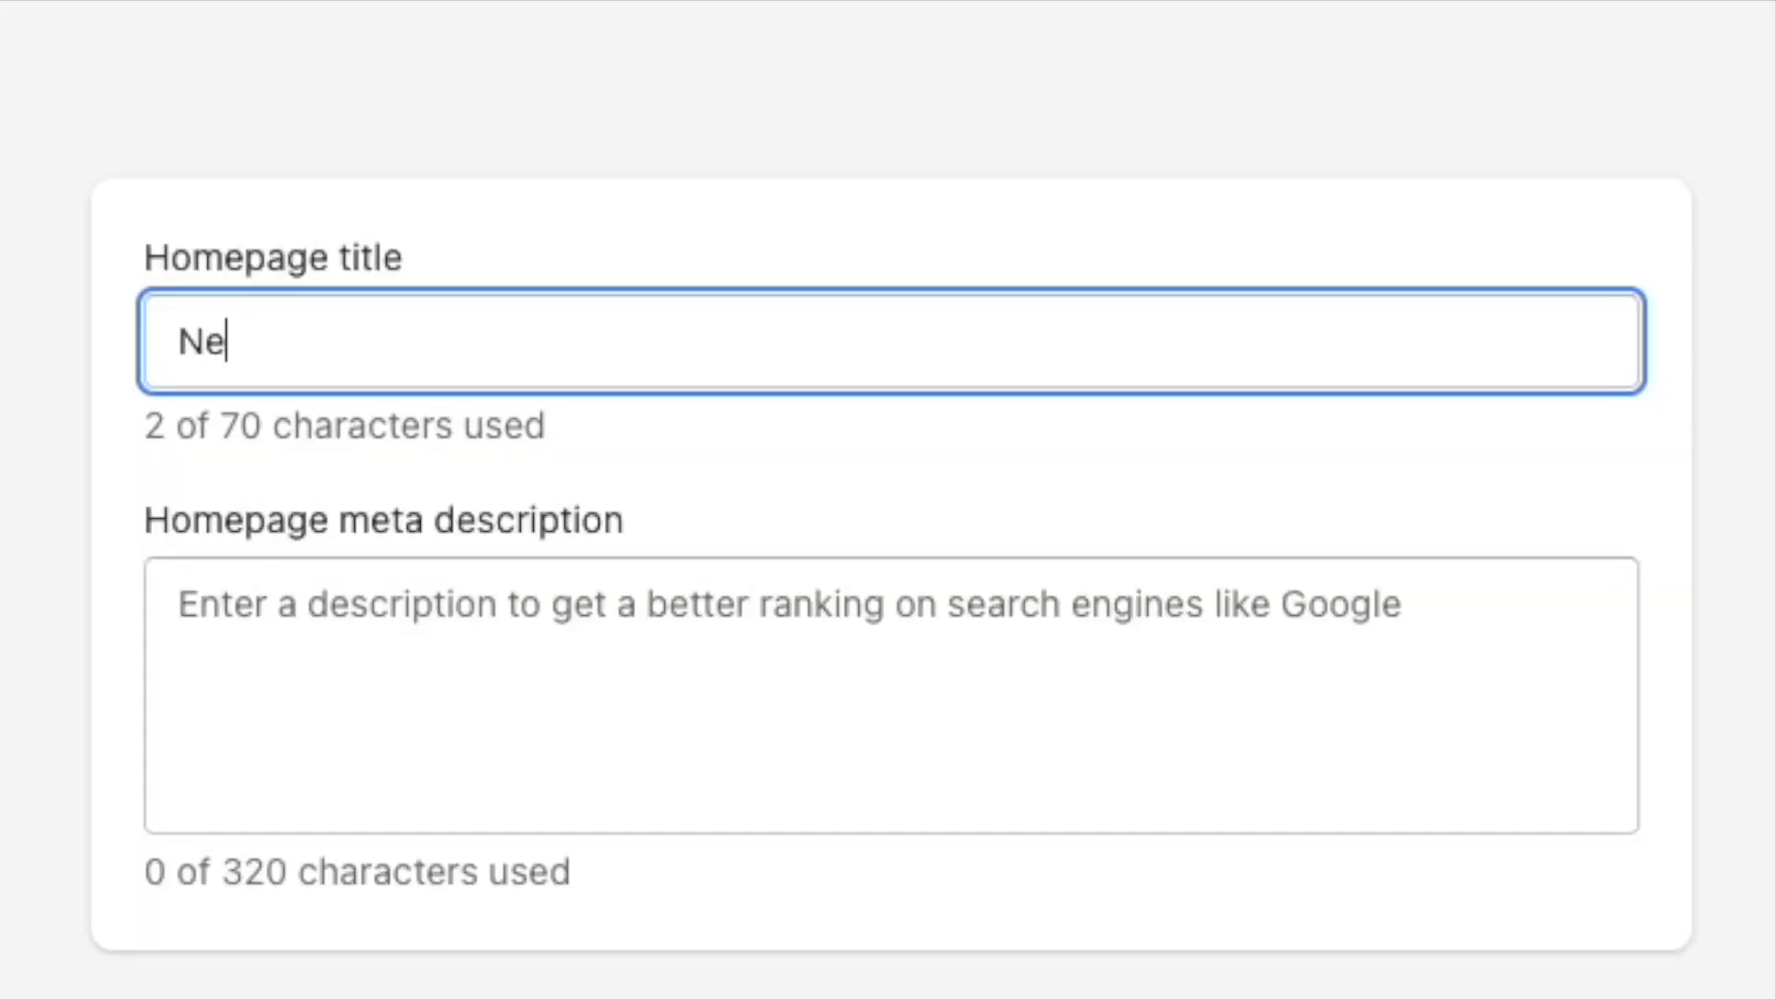
pyautogui.write('Level Notebook')
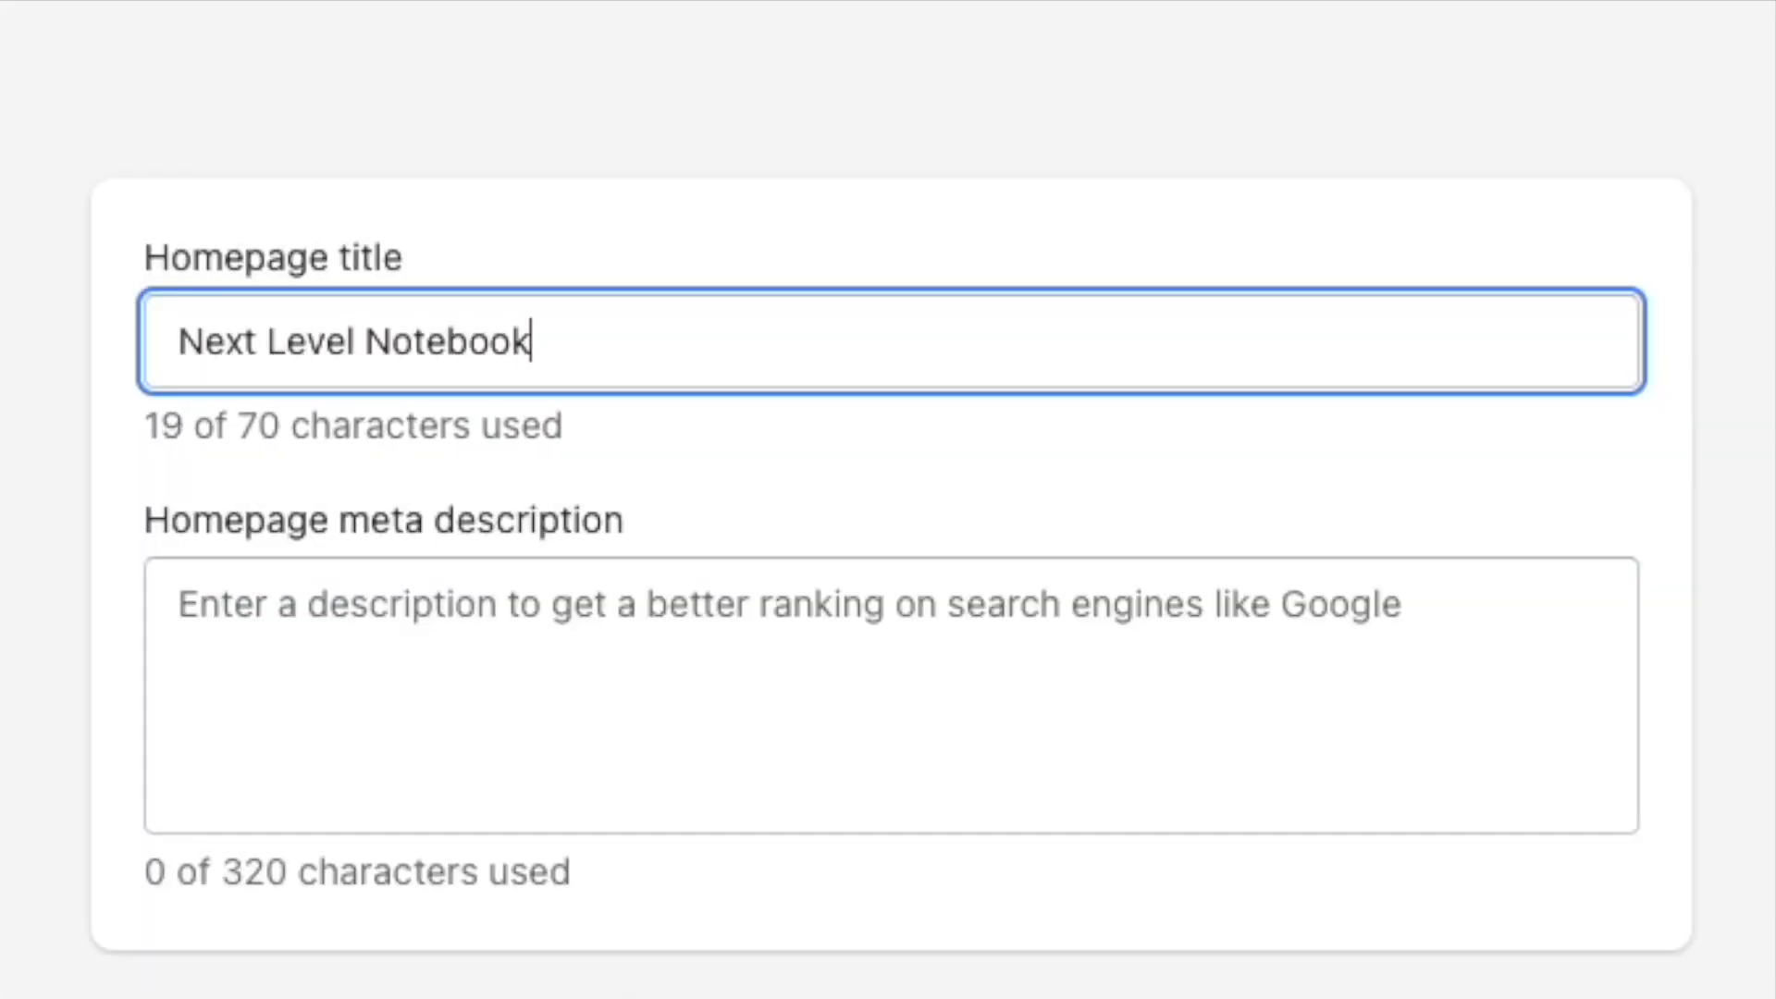
pyautogui.write('s - Bound by Inno')
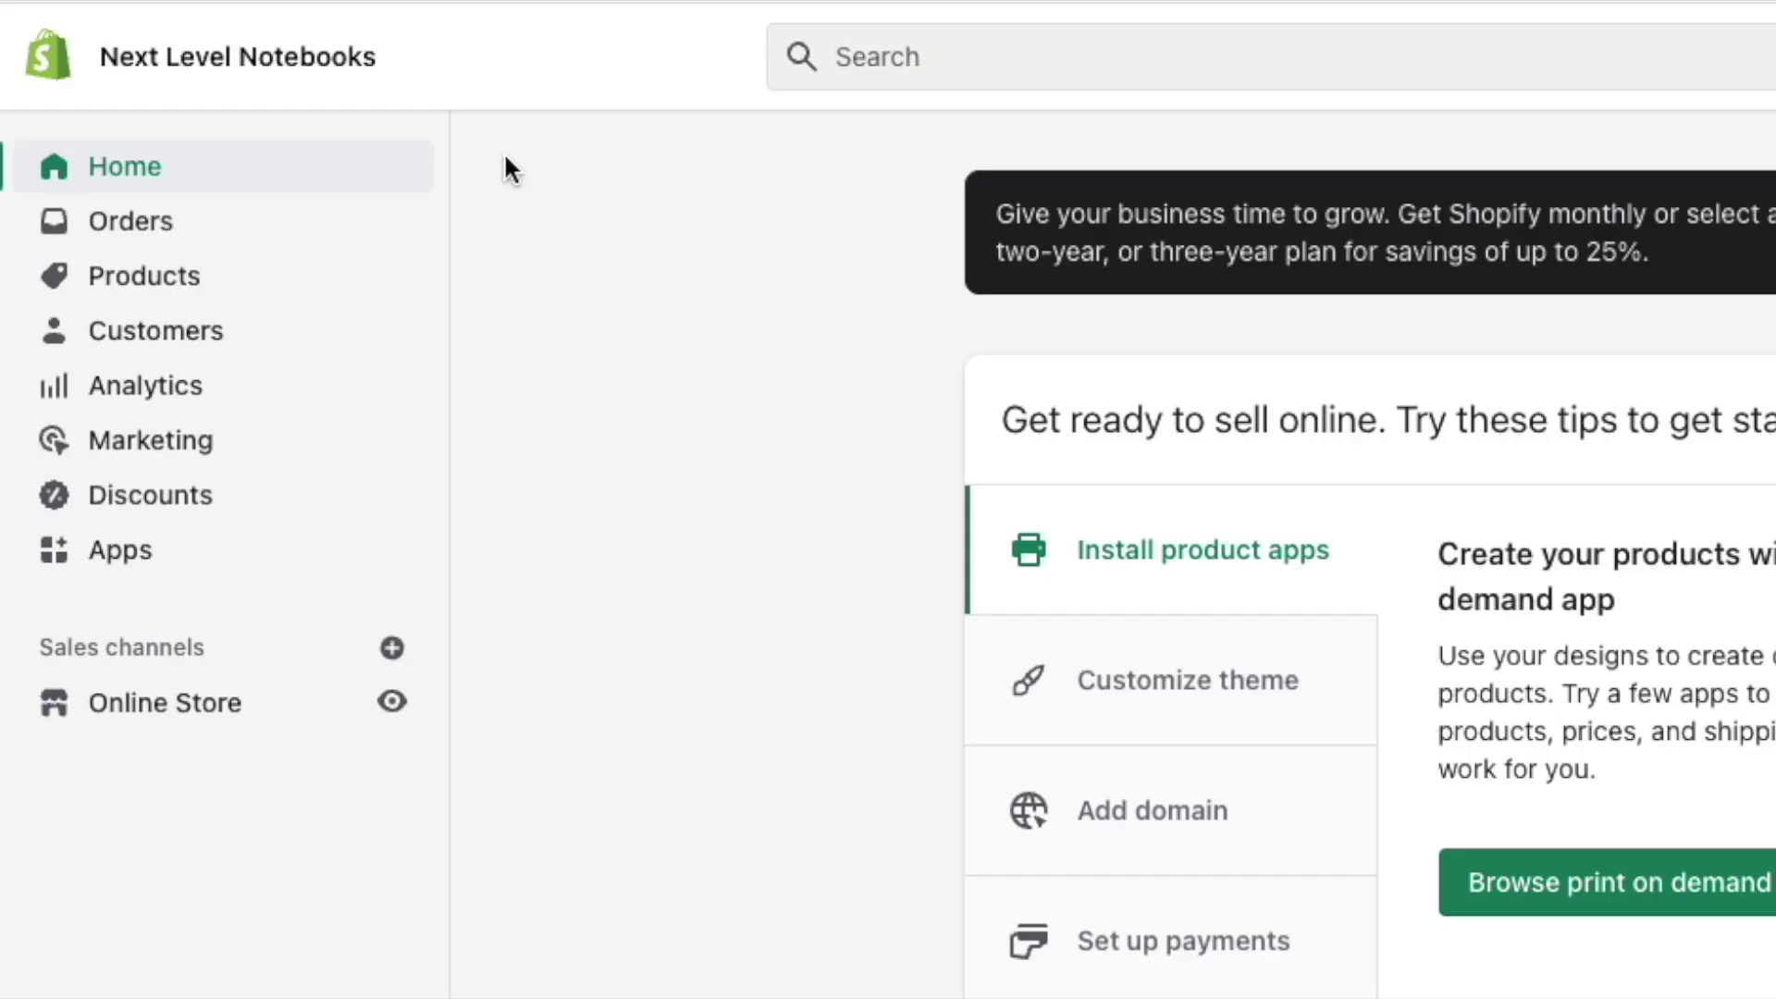
pyautogui.click(240, 306)
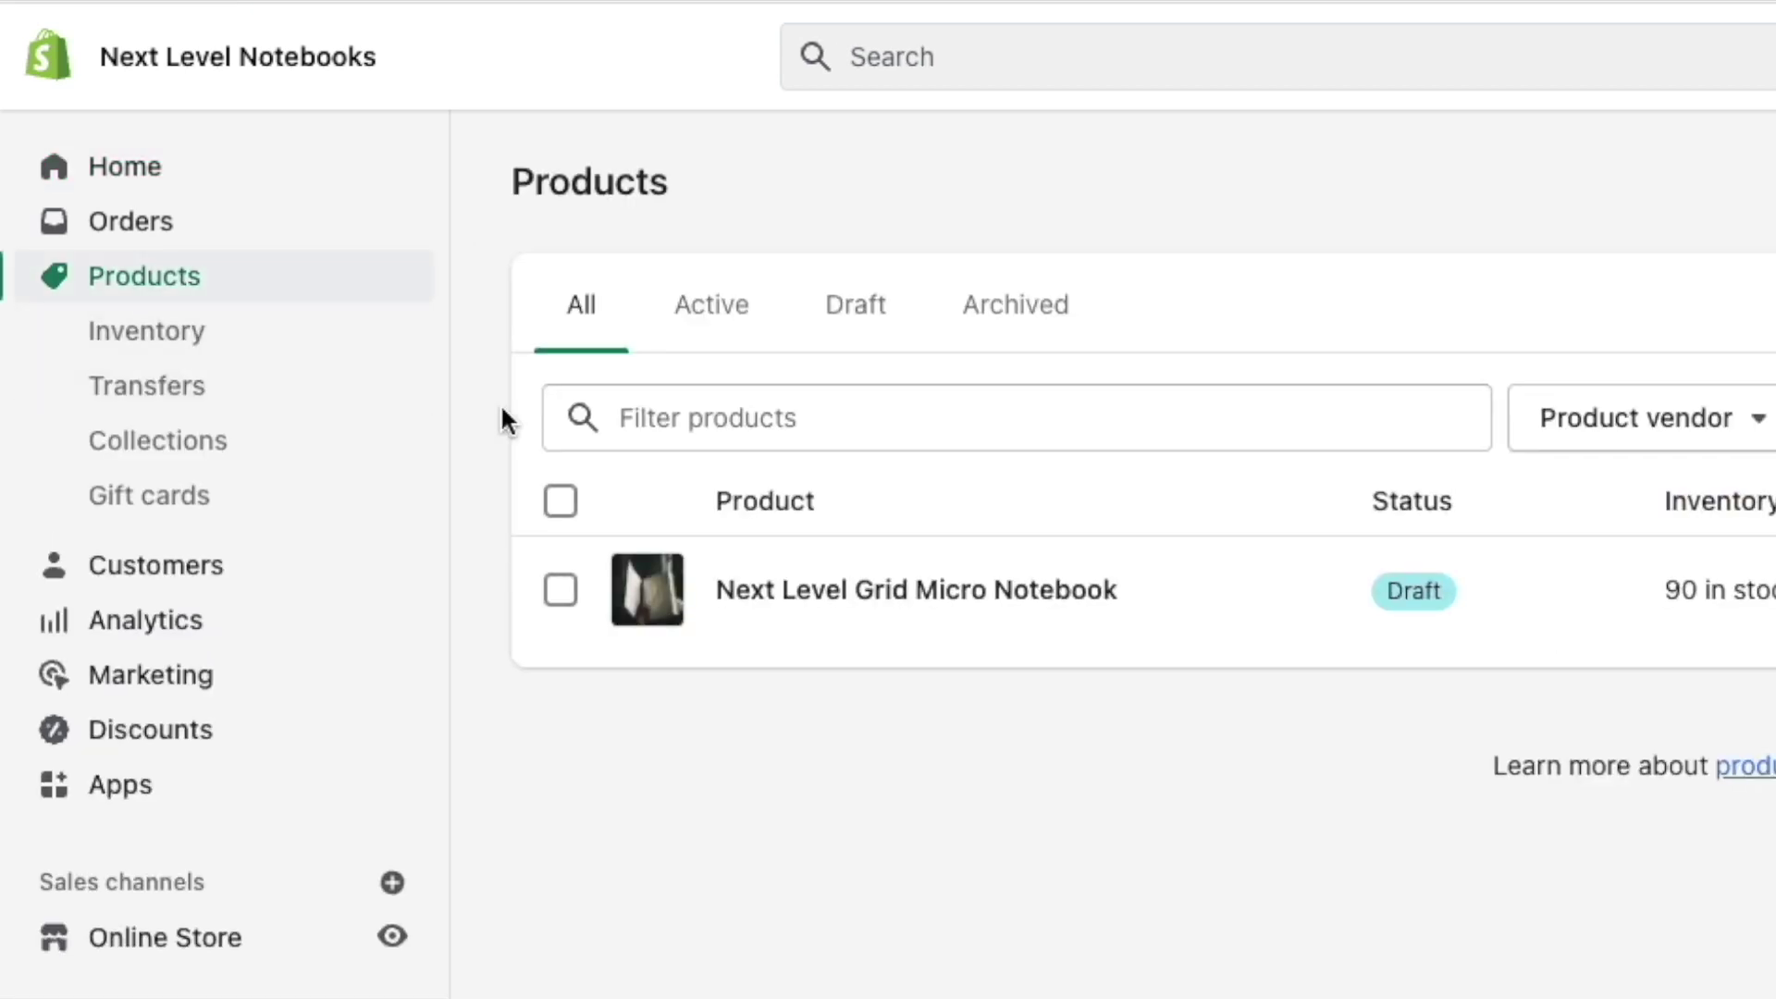
# - Set the Next Level Grid Micro Notebook's SEO page title to end 'Perfect for notes on the go'
pyautogui.click(841, 592)
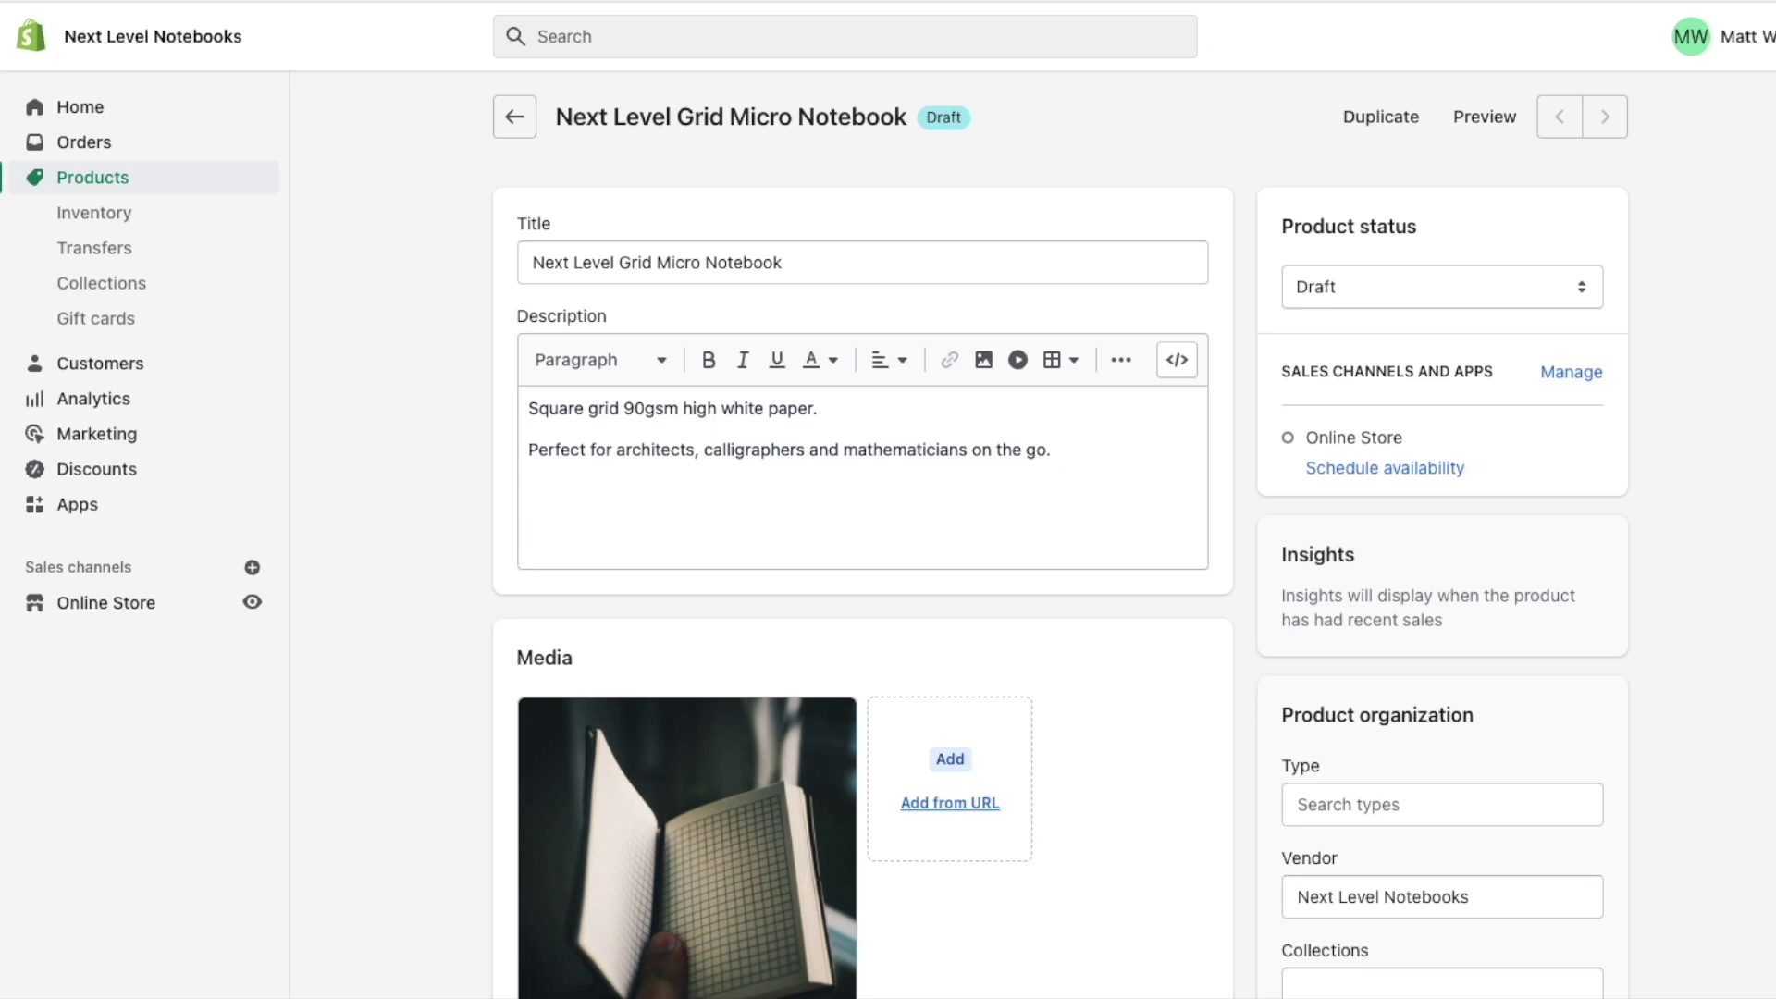
pyautogui.scroll(-10, 862, 555)
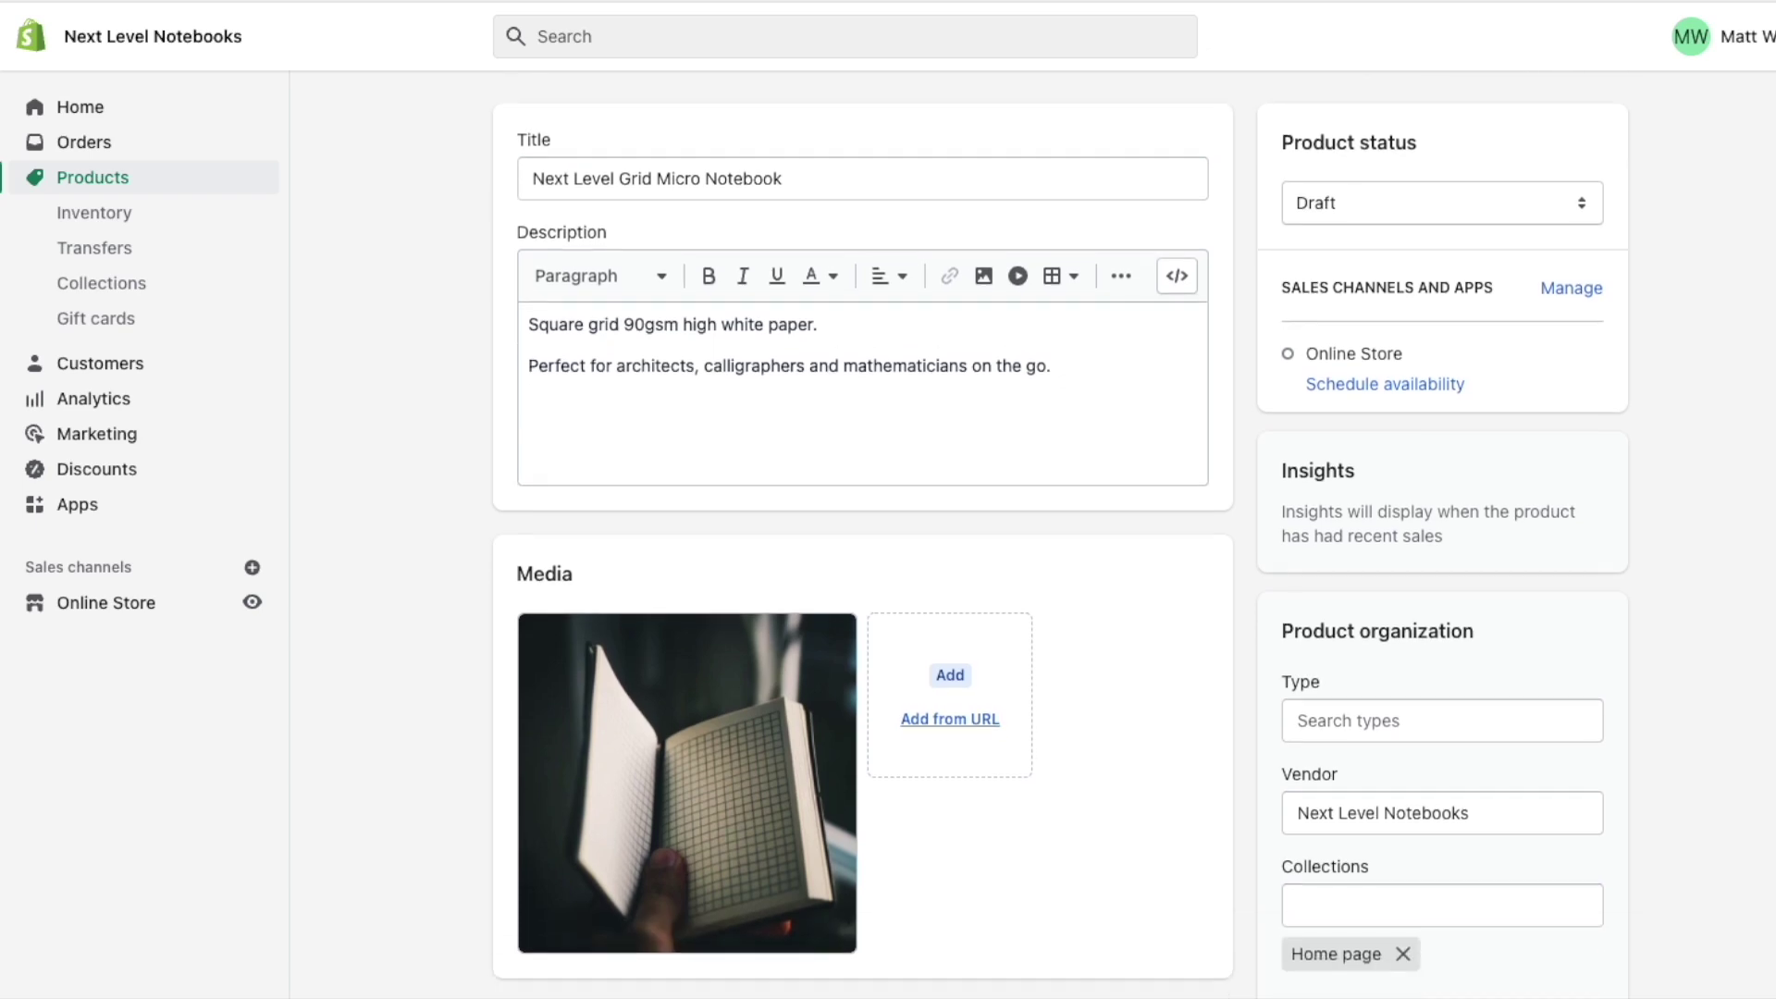
pyautogui.scroll(-5, 862, 555)
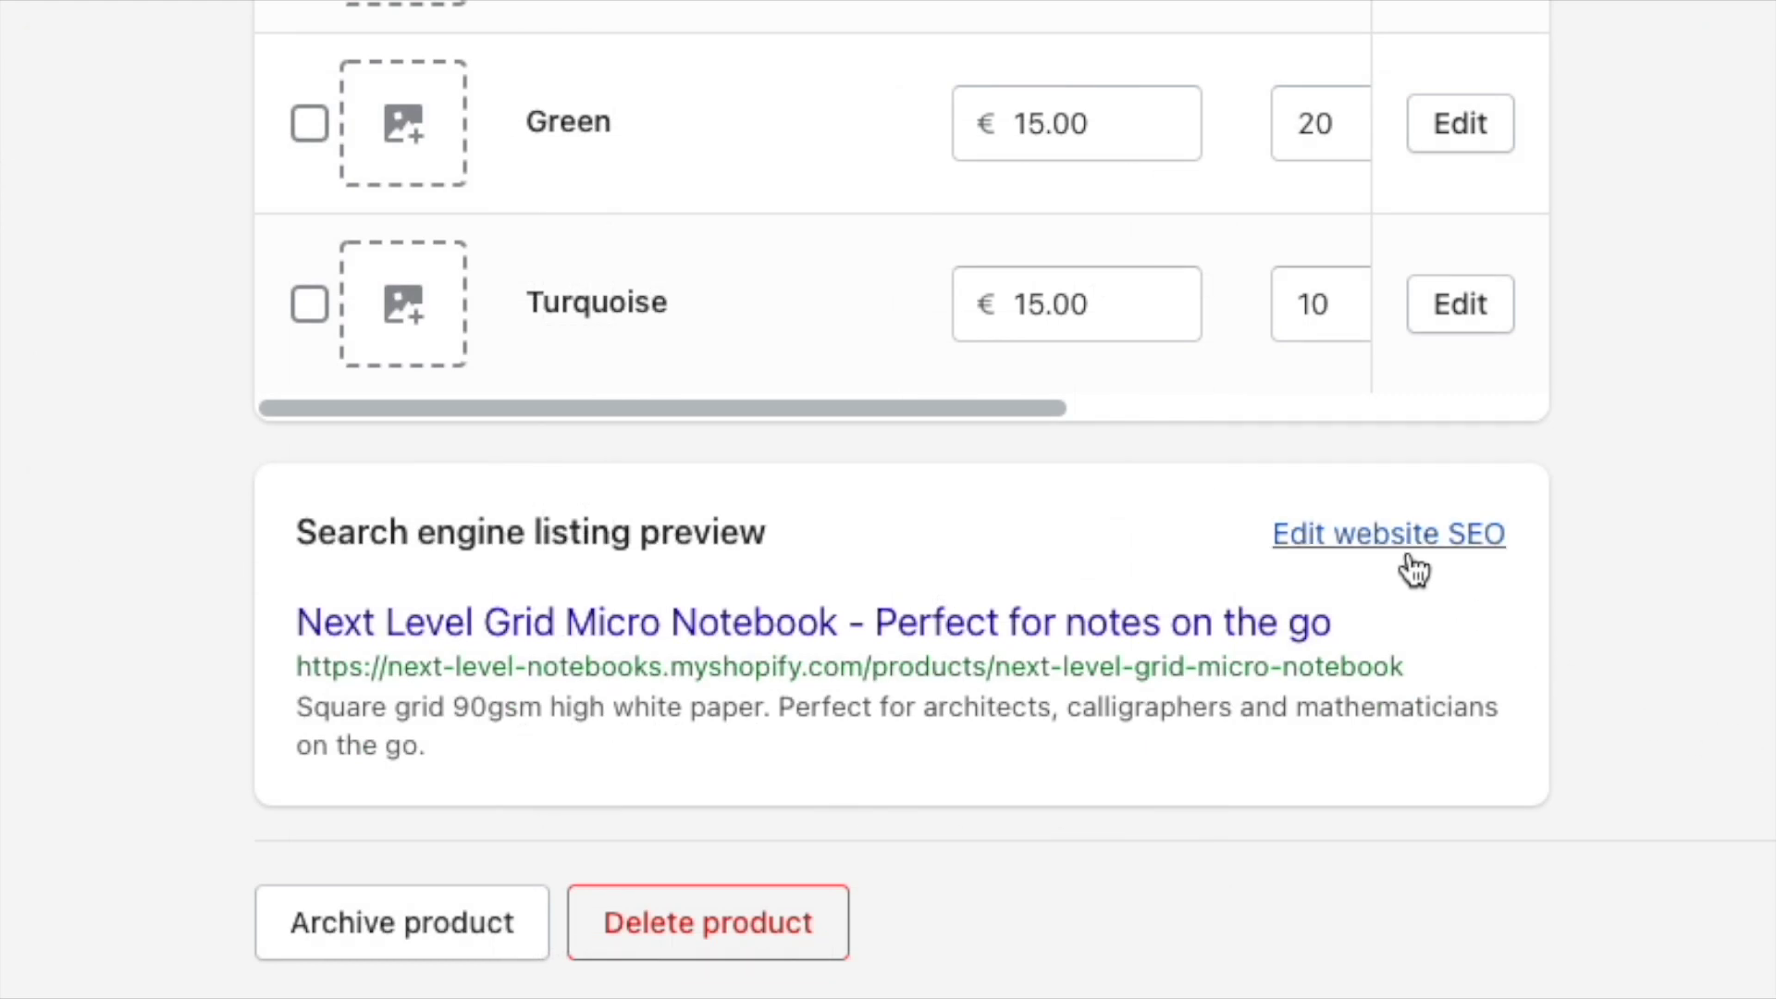
pyautogui.click(1412, 565)
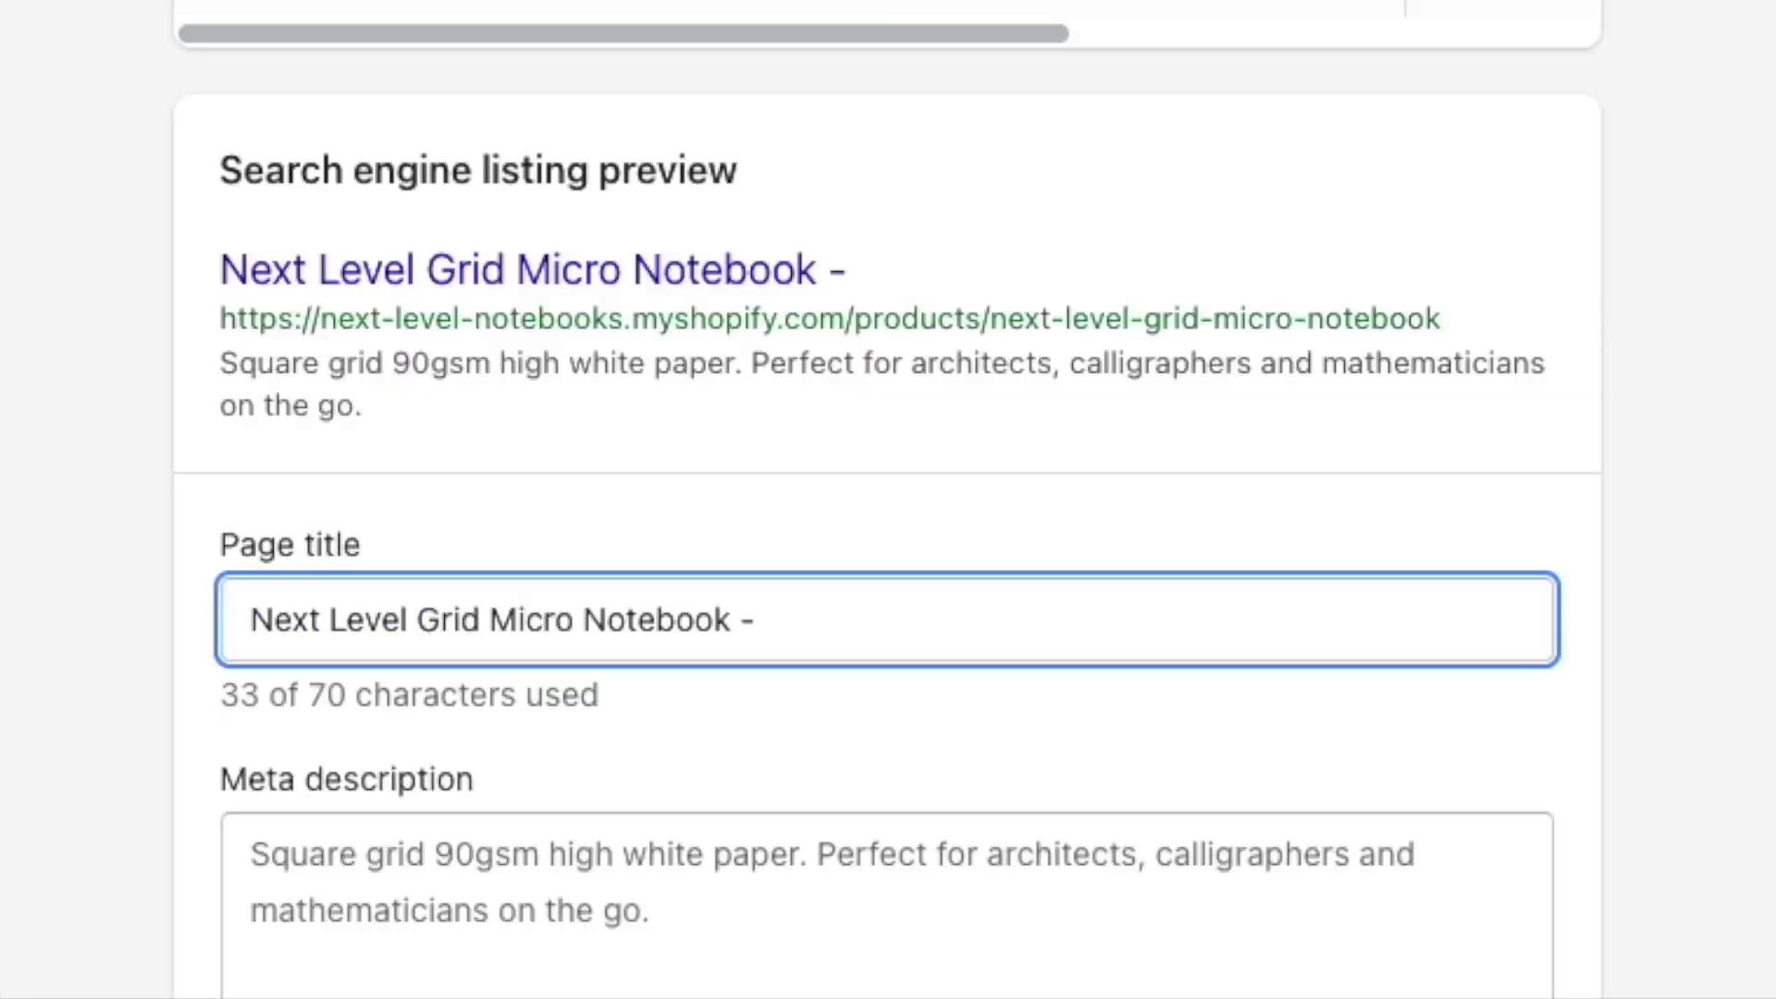
pyautogui.write('Perfect for n')
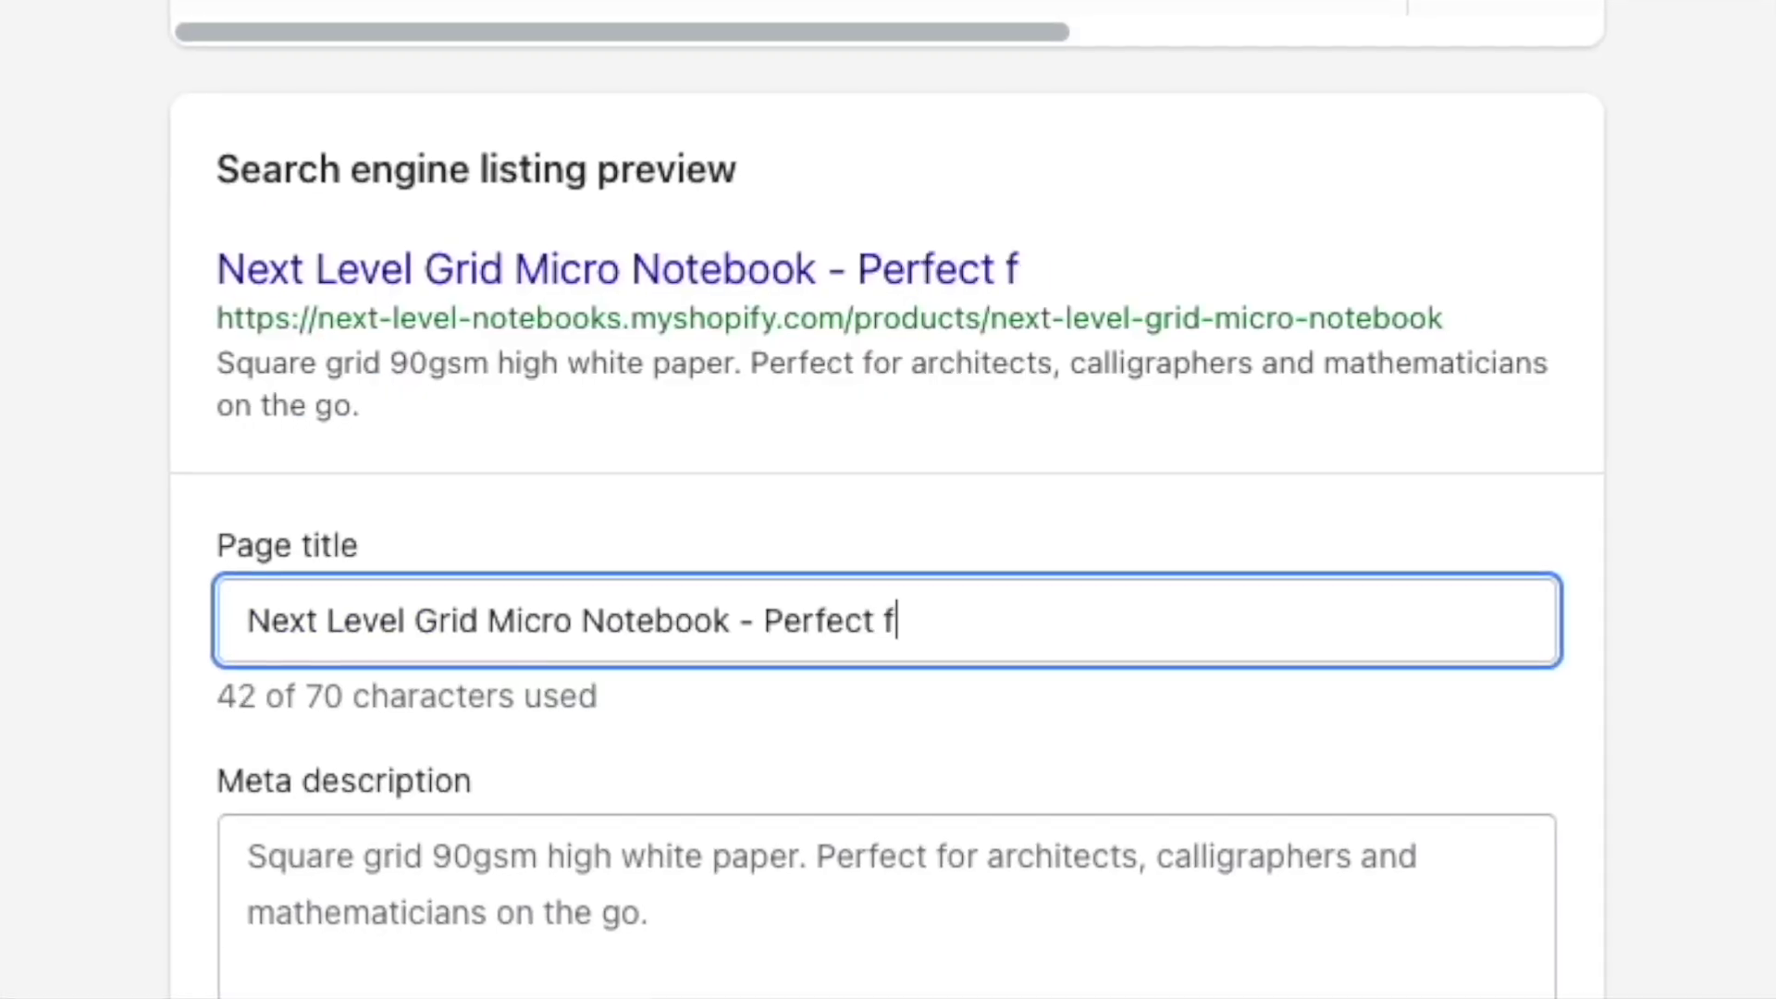
pyautogui.write('otes on the go')
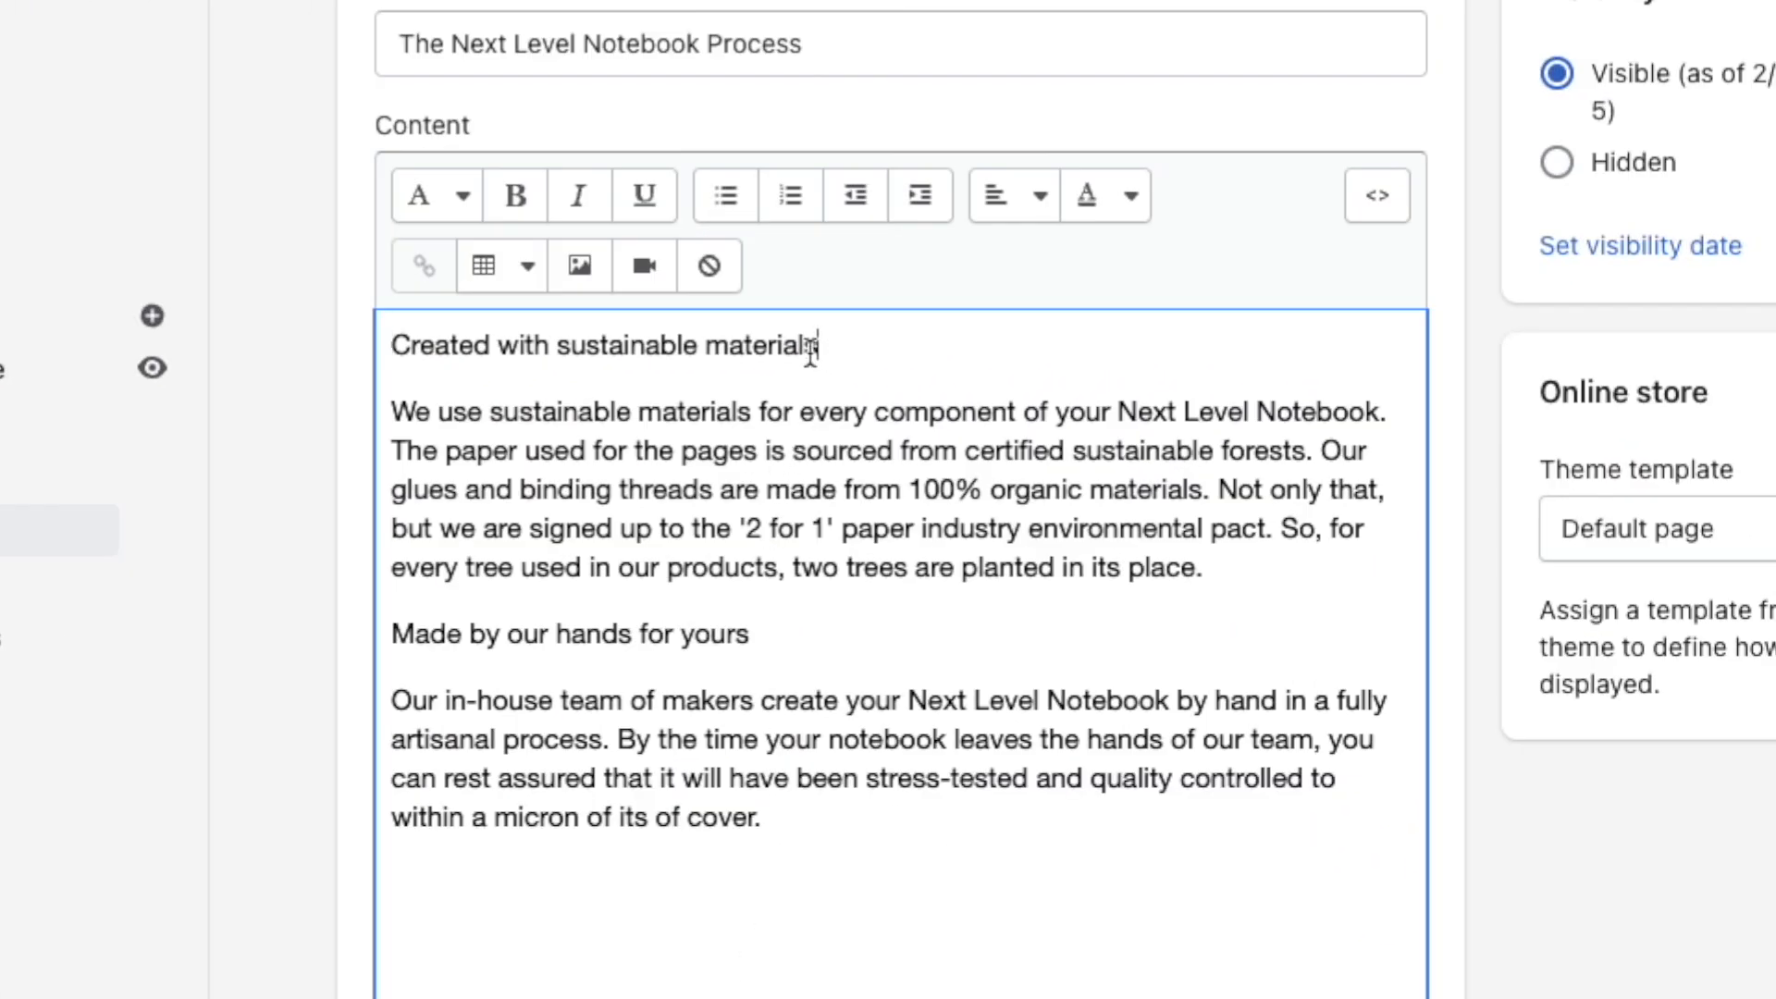
# - Format 'Created with sustainable materials' as Heading 1
pyautogui.click(450, 213)
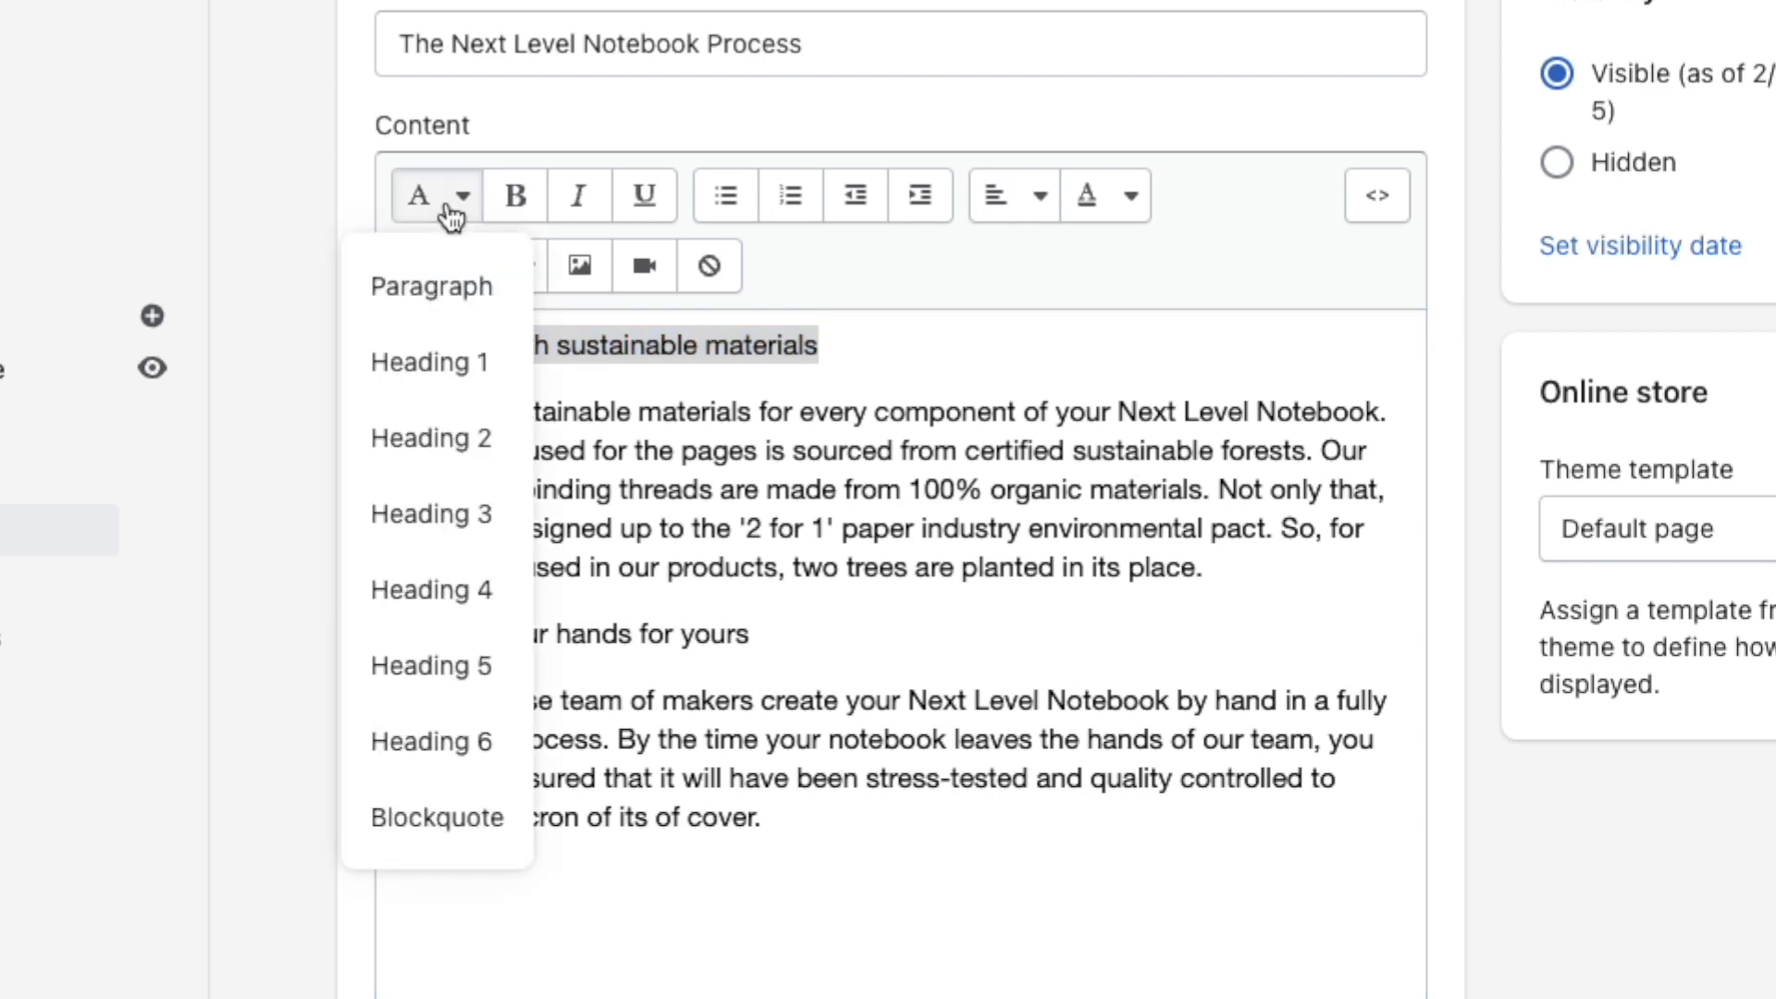
pyautogui.click(453, 360)
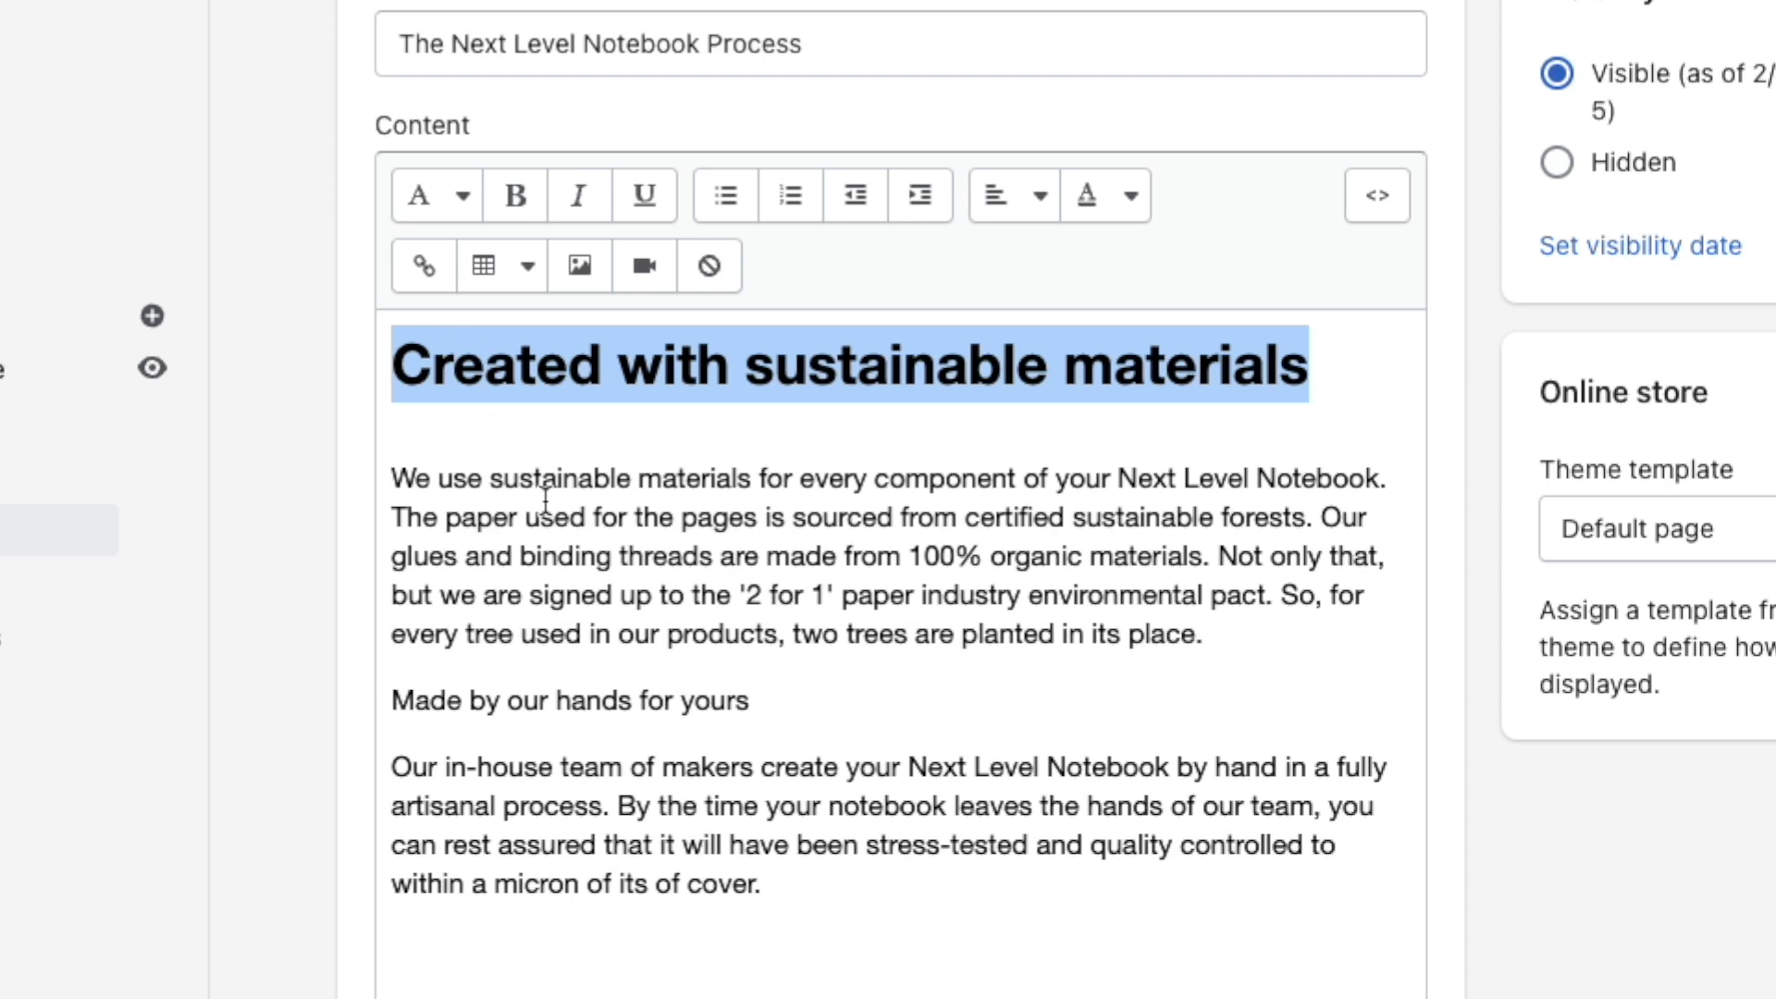
pyautogui.click(784, 701)
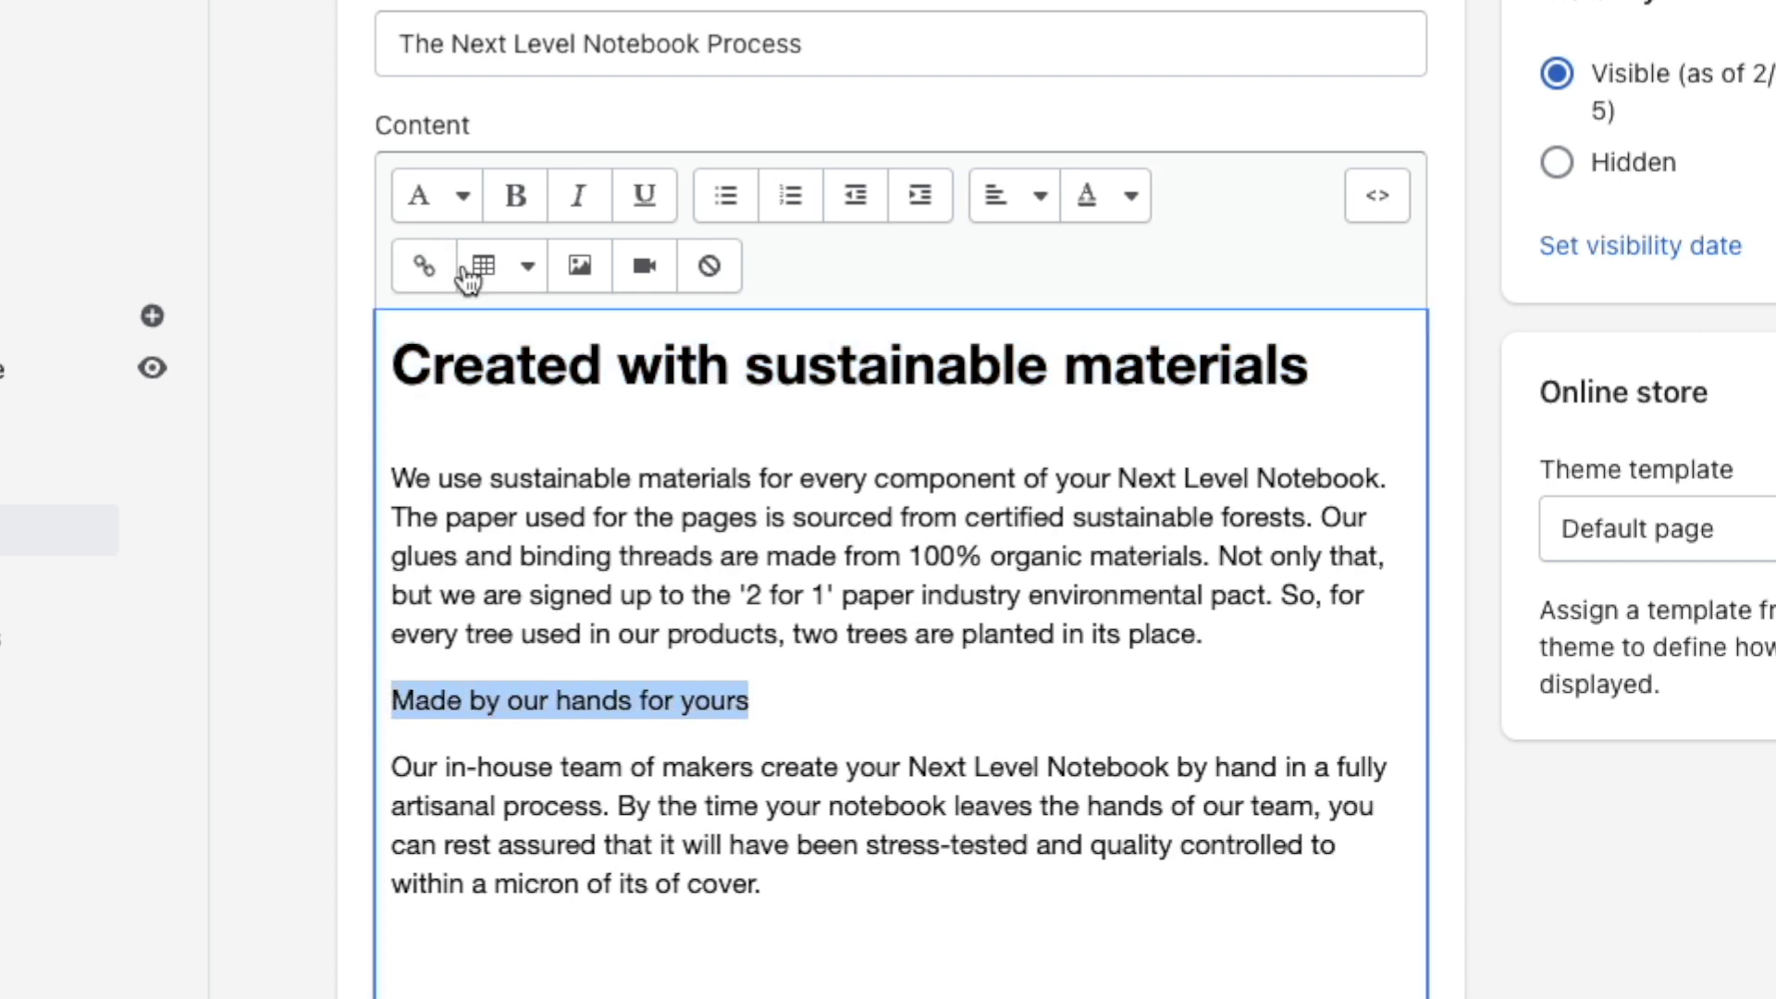
# - Format 'Made by our hands for yours' as Heading 2
pyautogui.click(467, 205)
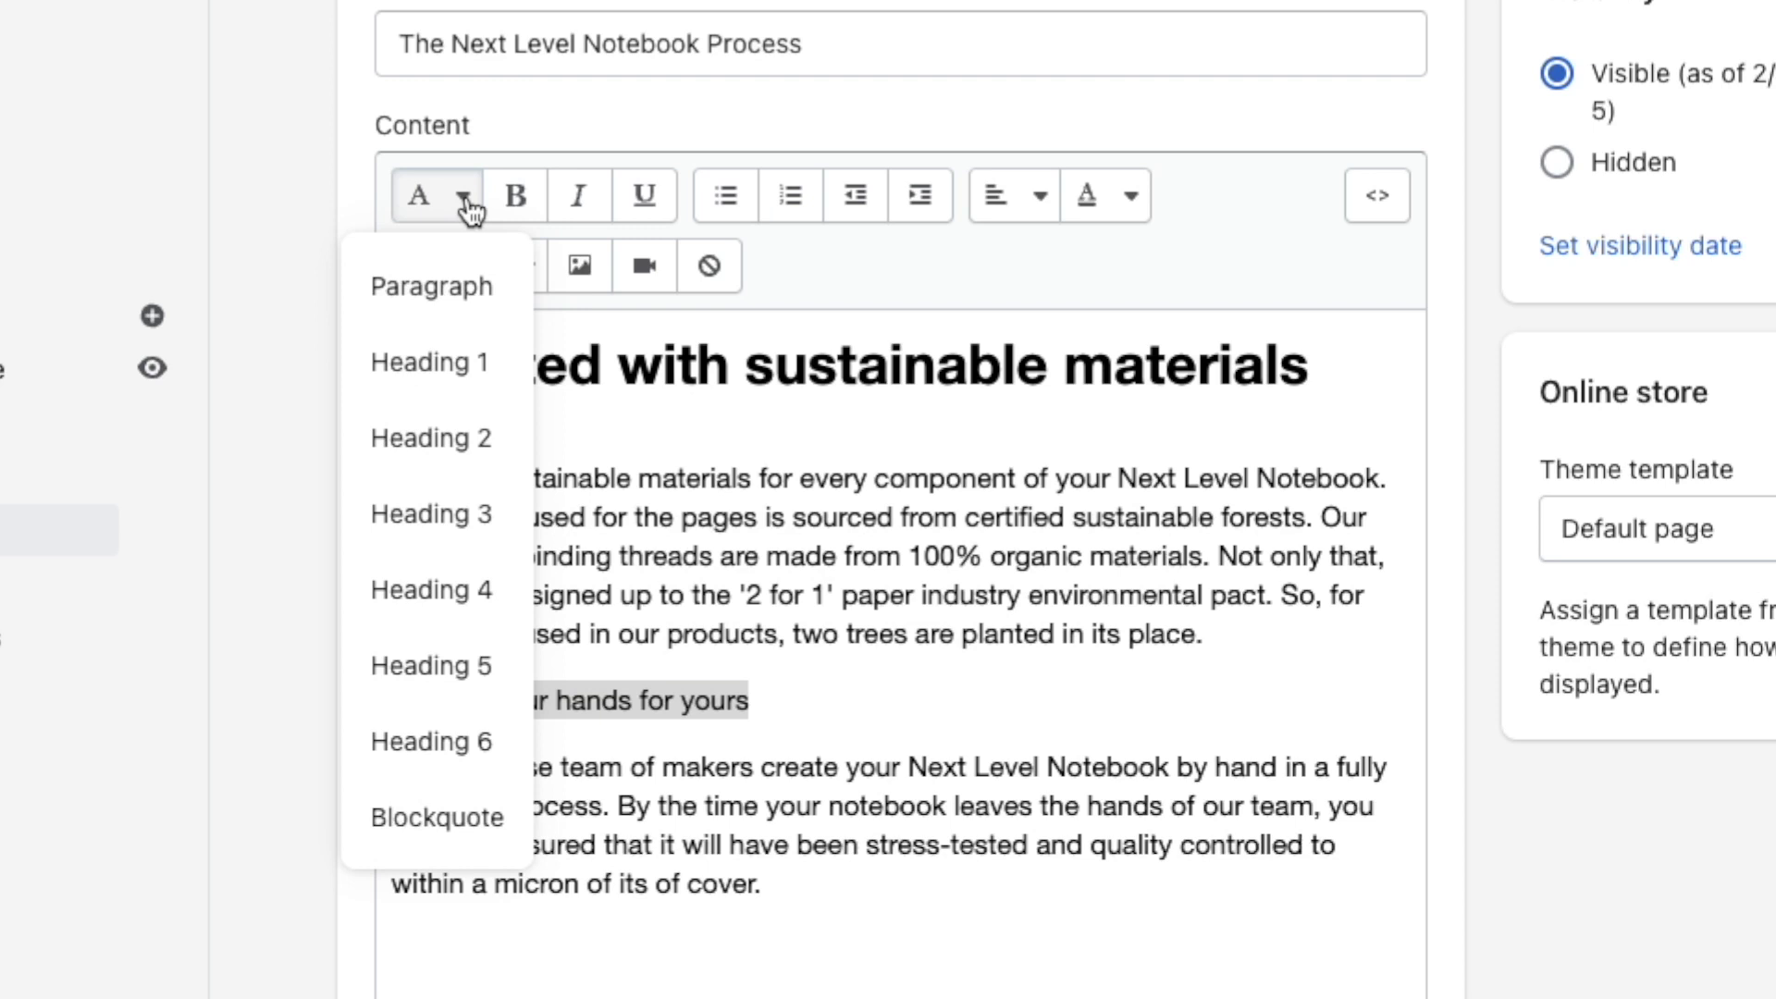
pyautogui.click(479, 438)
pyautogui.click(716, 990)
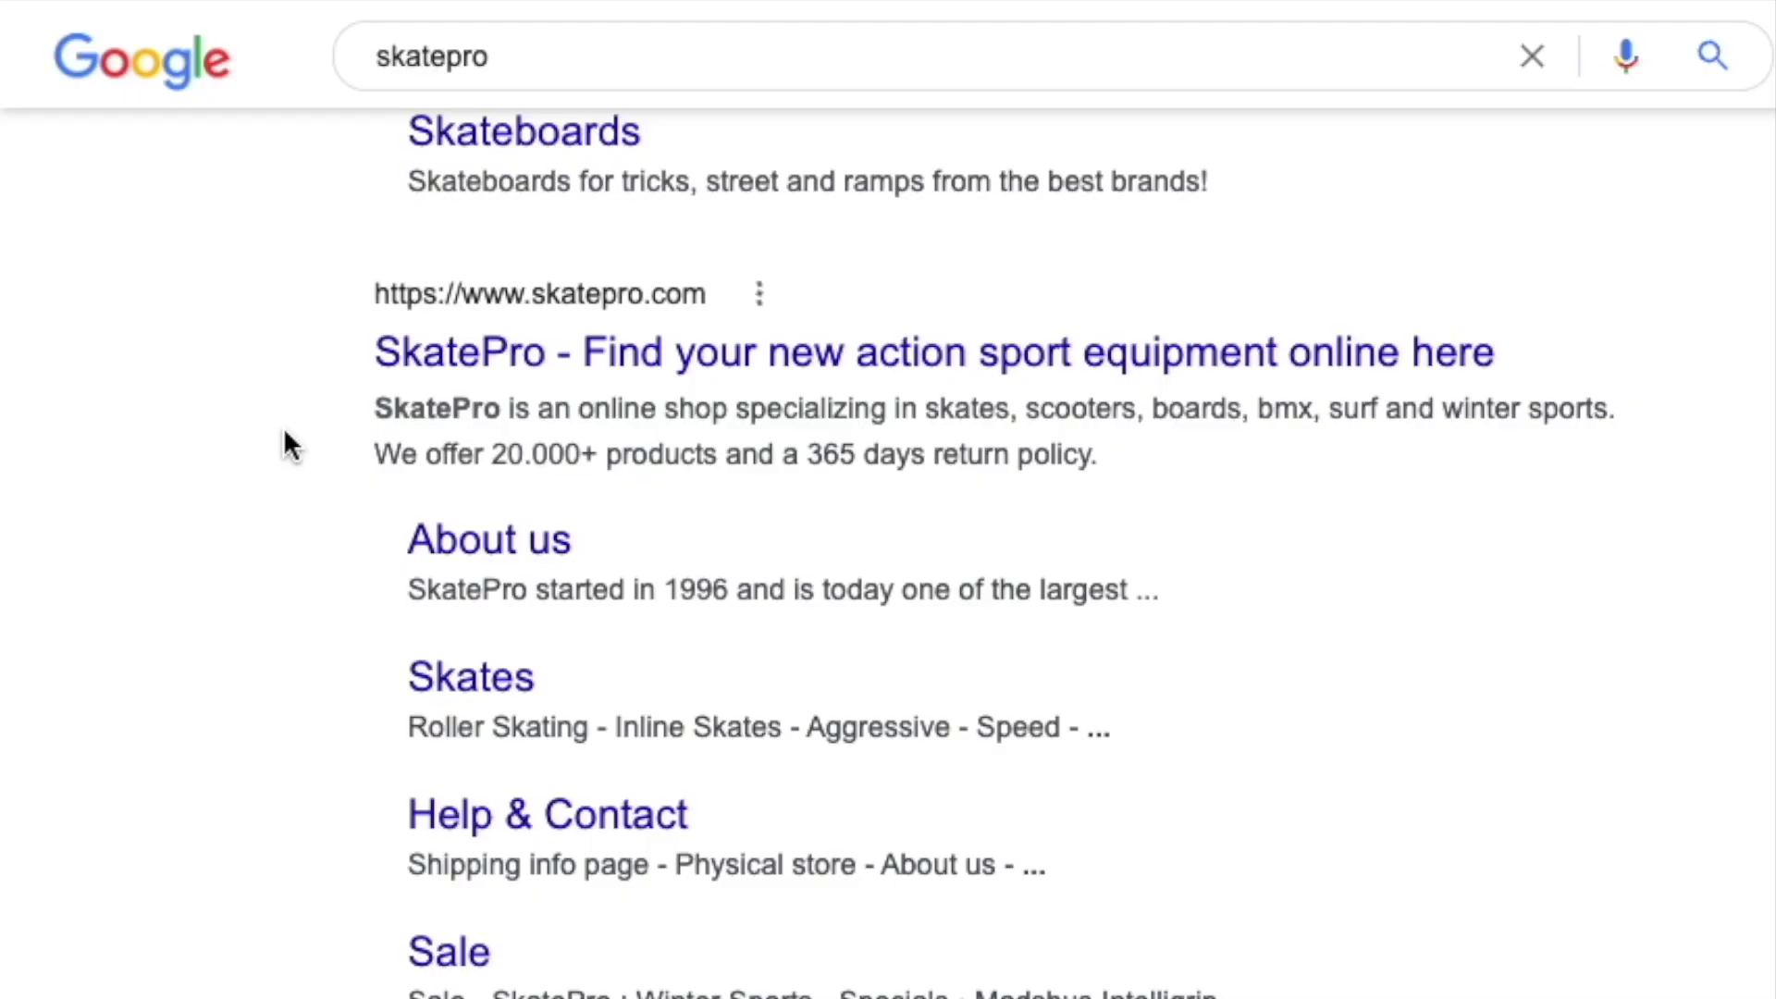
# - Open the SkatePro website from the Google results for 'skatepro'
pyautogui.click(612, 363)
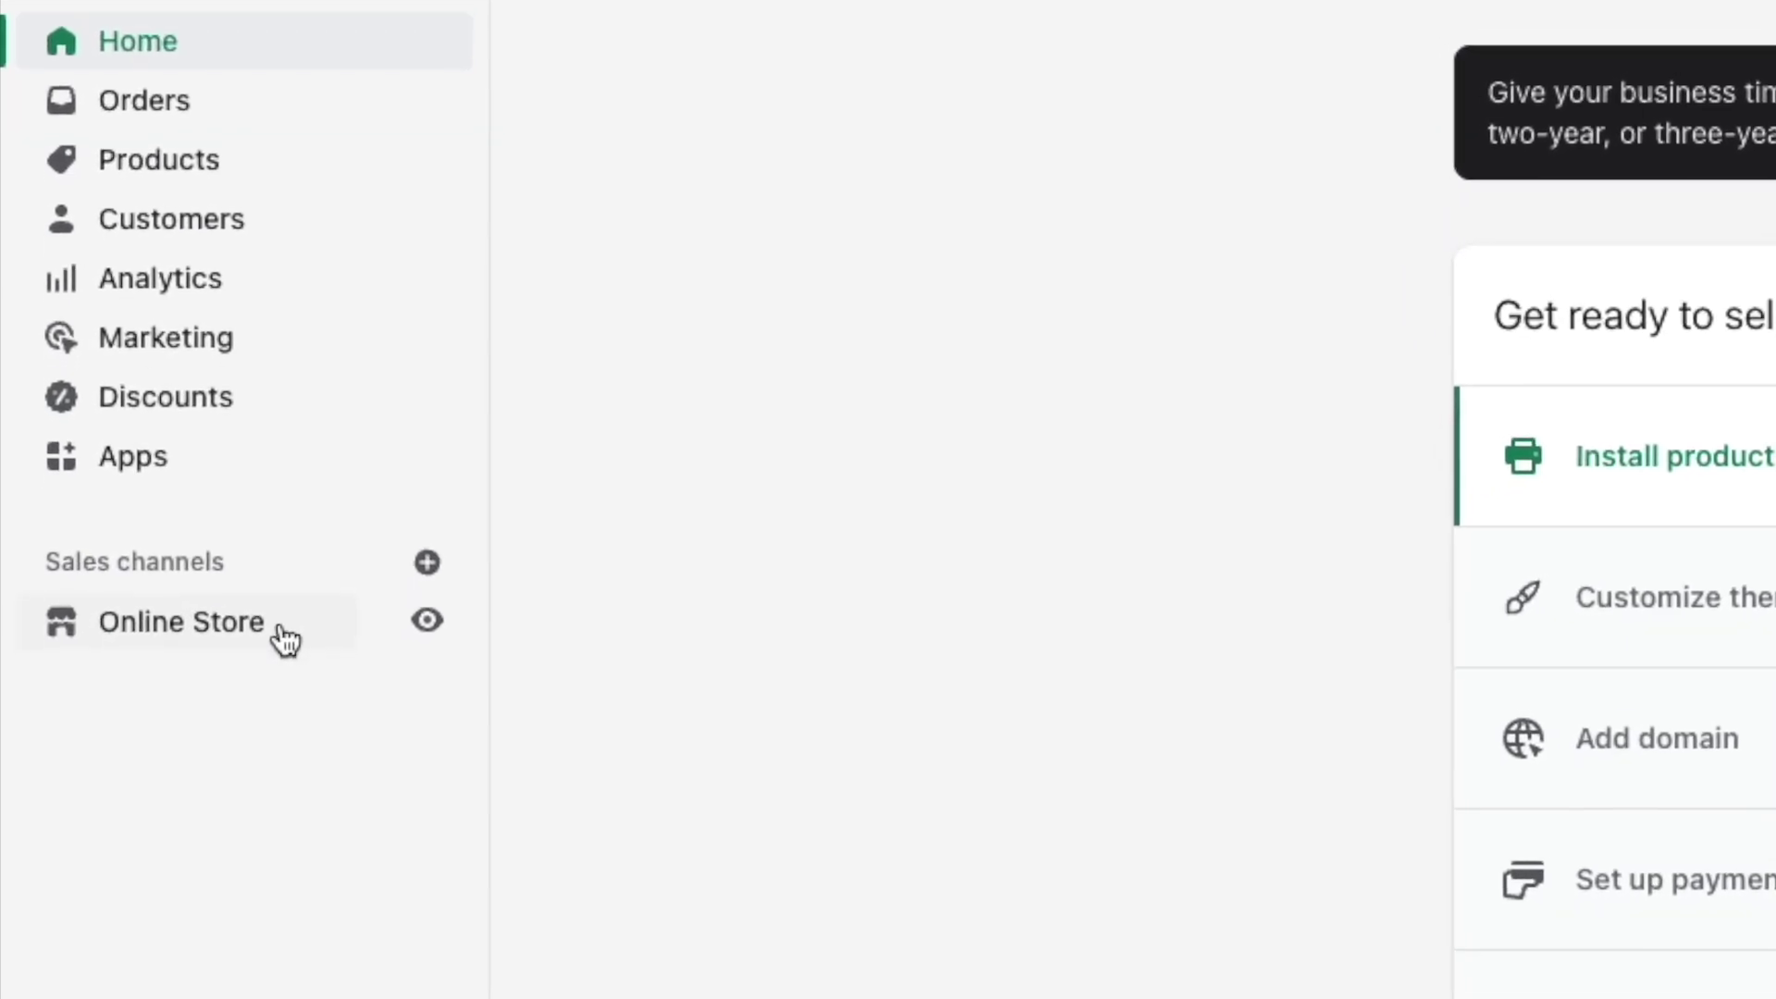
# - Finish the homepage meta description with 'Each notebook is made by our hands to be used by yours.'
pyautogui.click(285, 637)
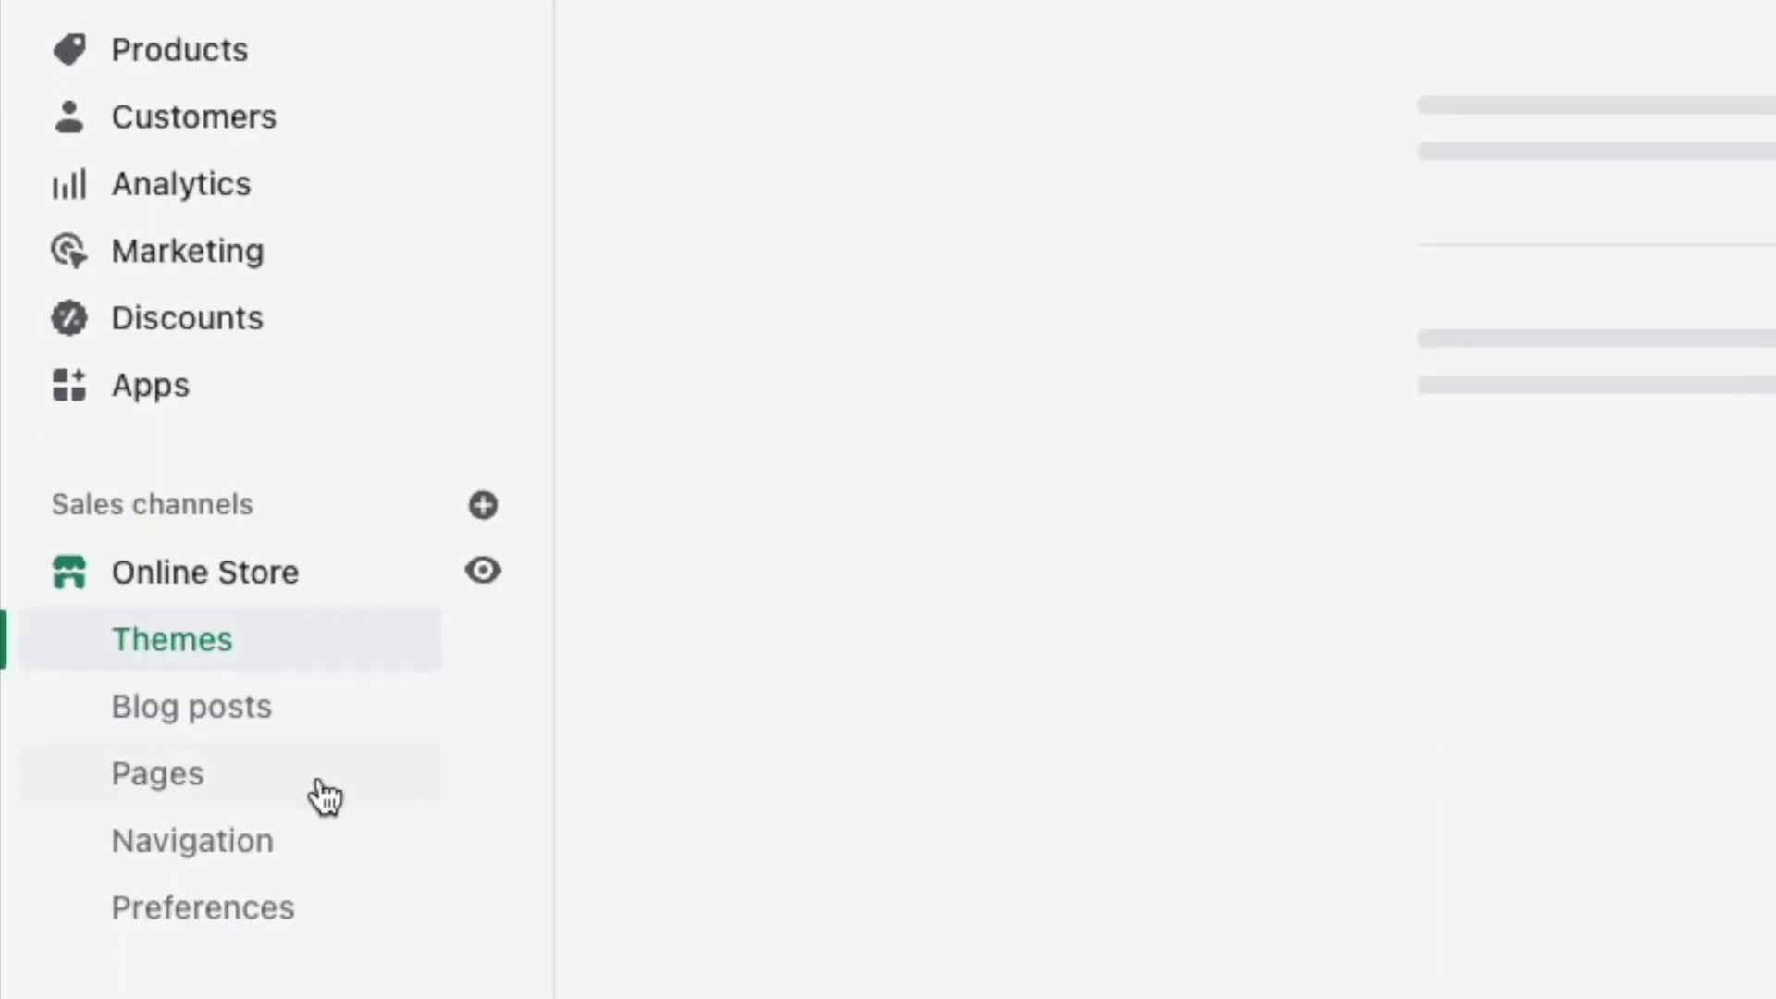
pyautogui.click(311, 907)
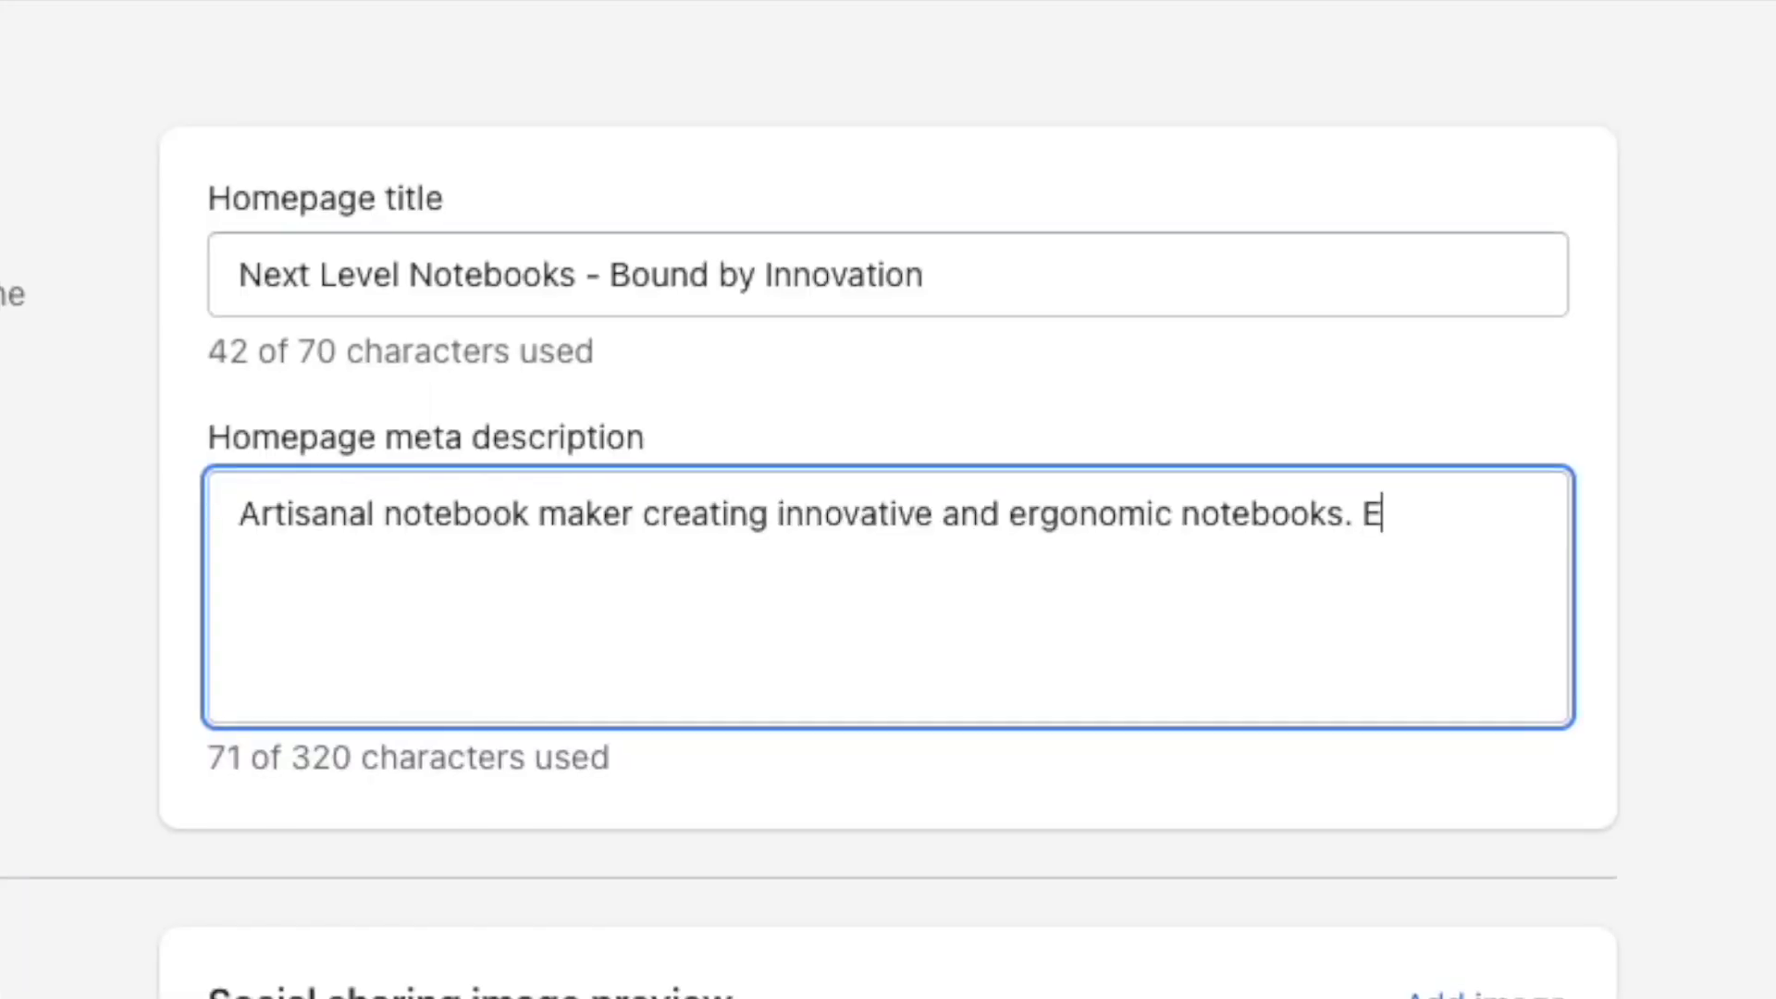
pyautogui.write('ach no')
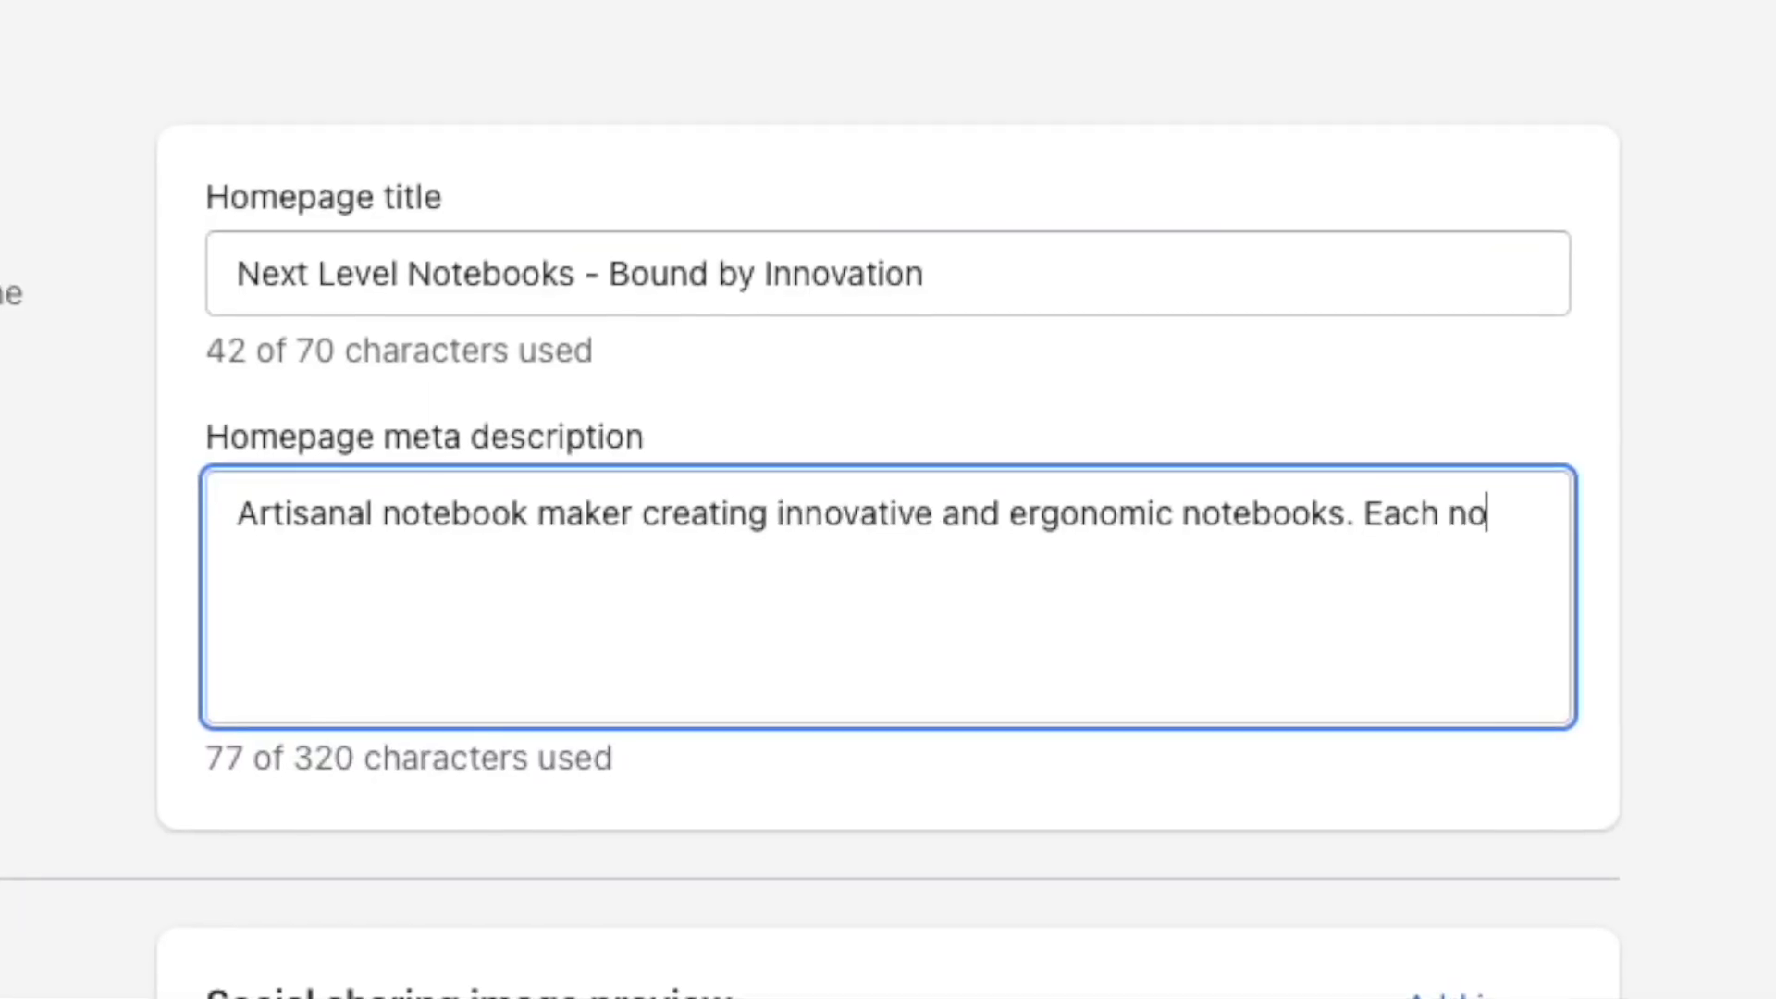
pyautogui.write('tebook is made by our ')
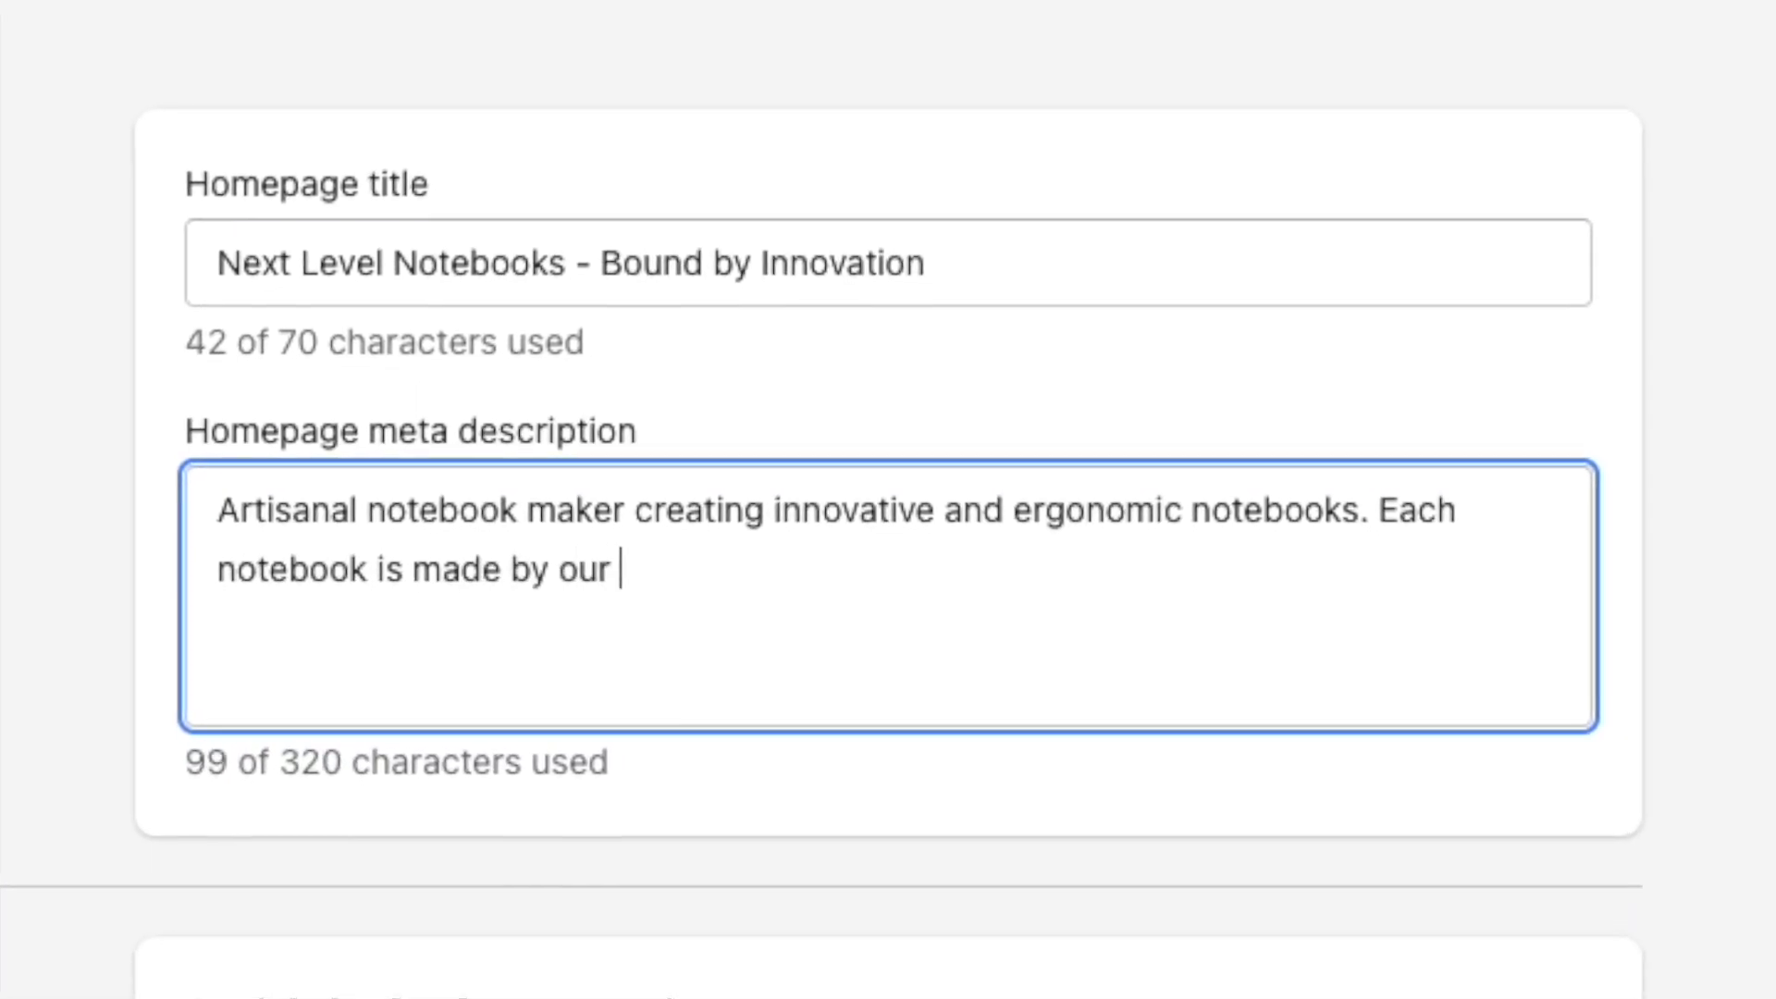
pyautogui.write('hands to be used by your')
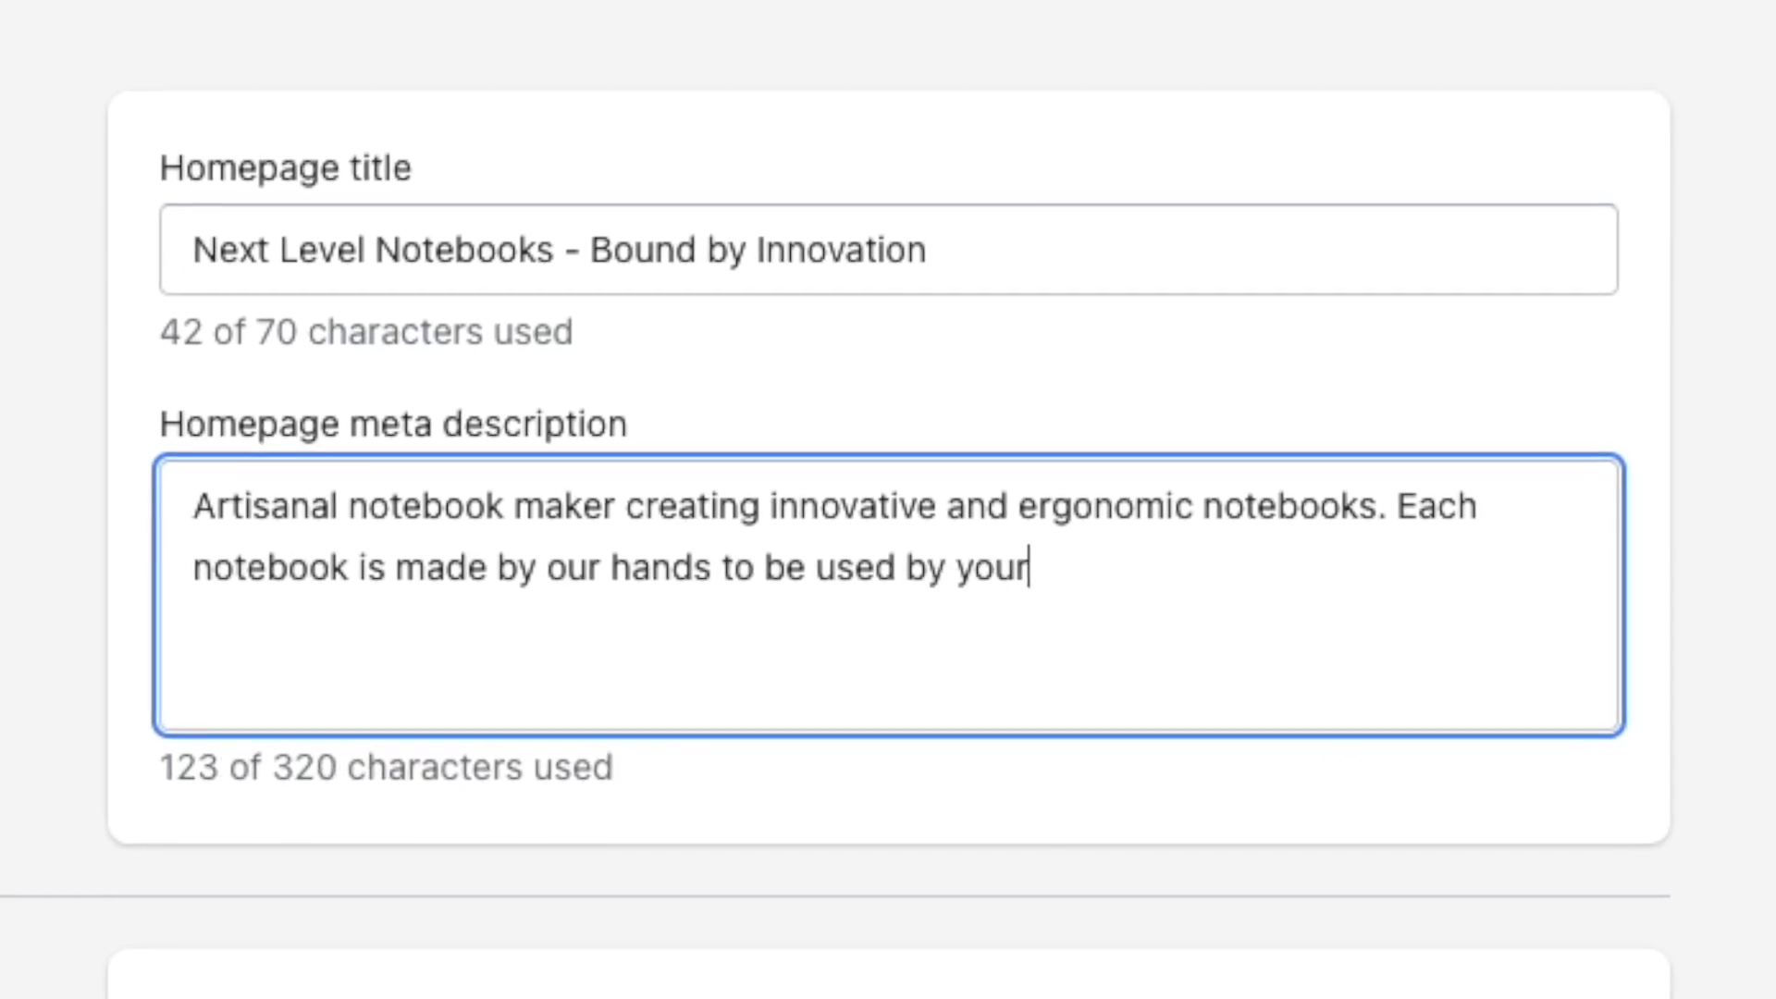
pyautogui.write('s.')
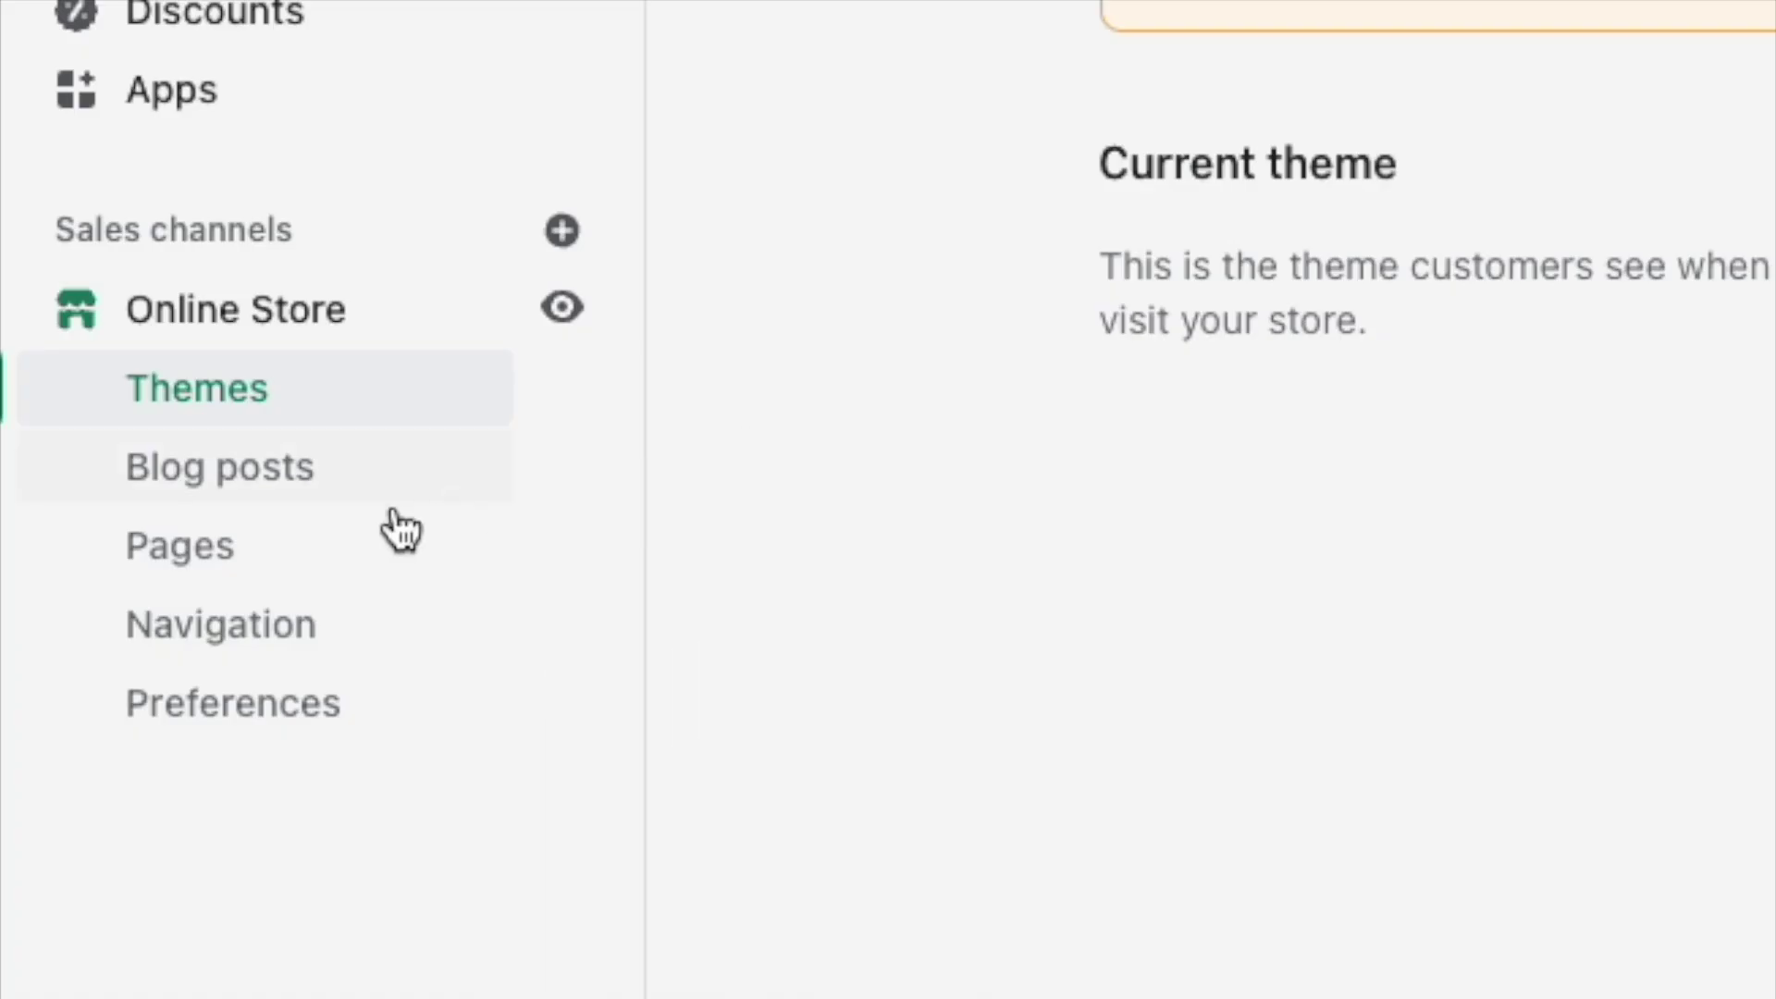
# - Give the Our 3 Step Process page the search description 'Discover our simple 3 step process for creating Next Level Notebooks.'
pyautogui.click(266, 558)
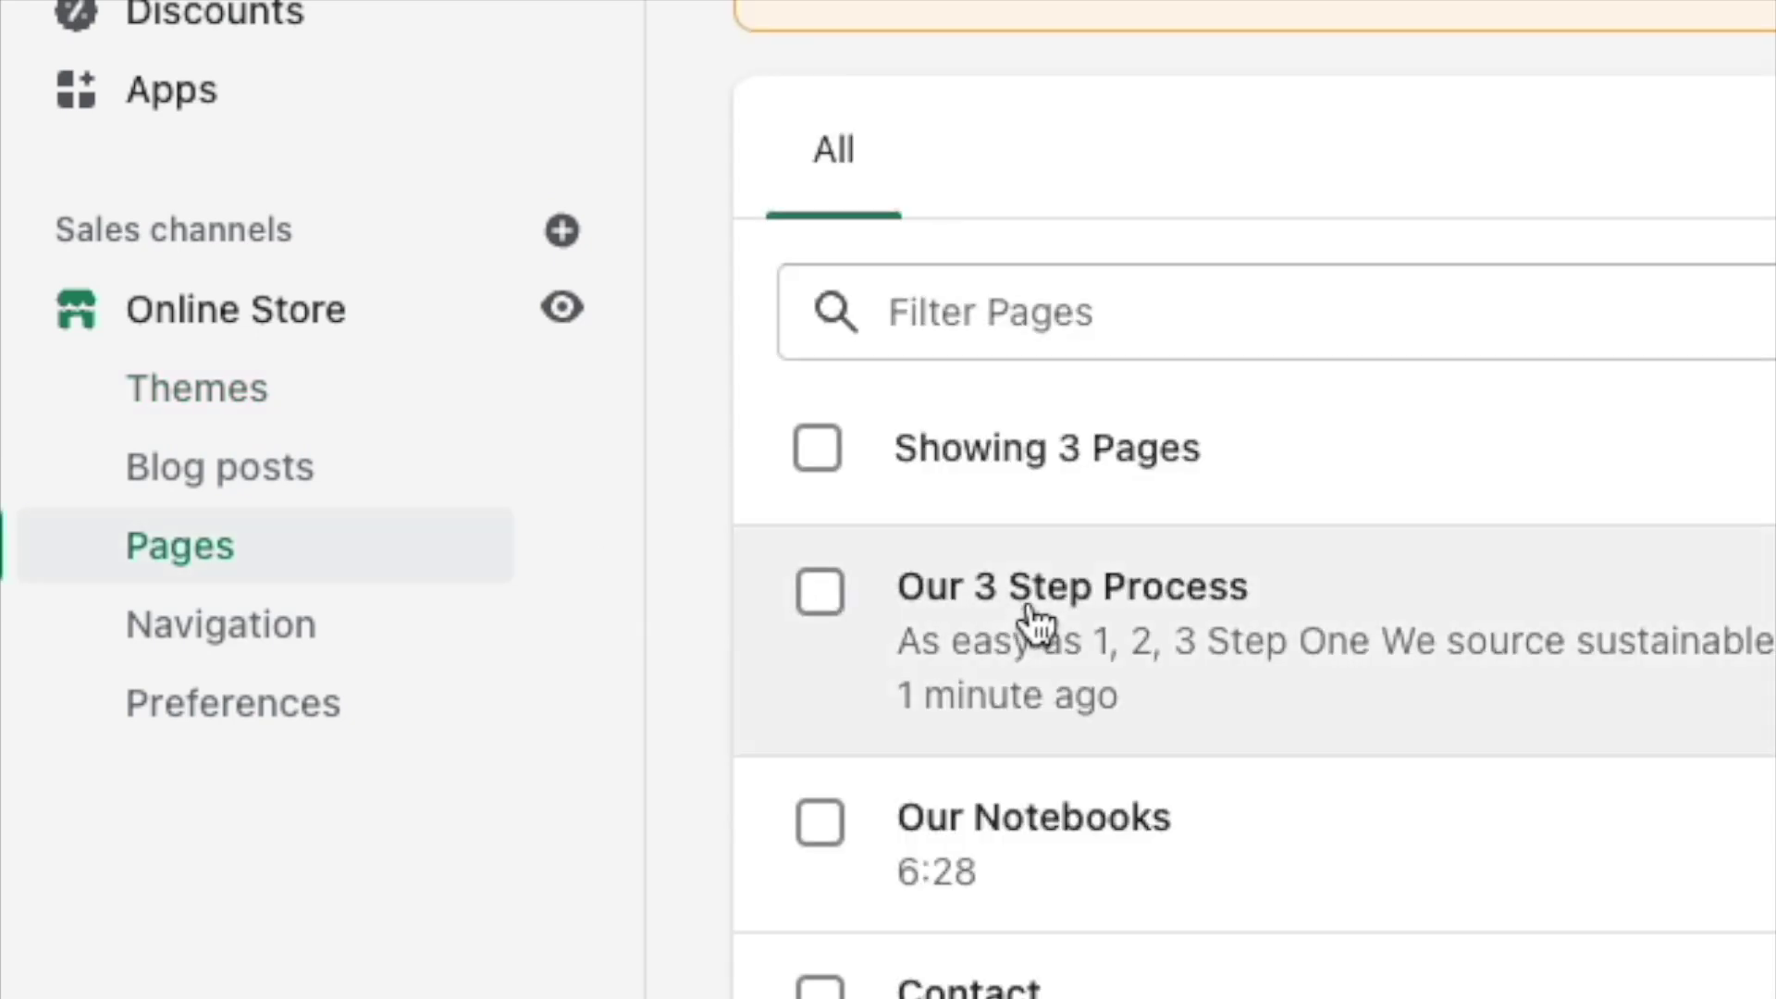
pyautogui.click(1034, 626)
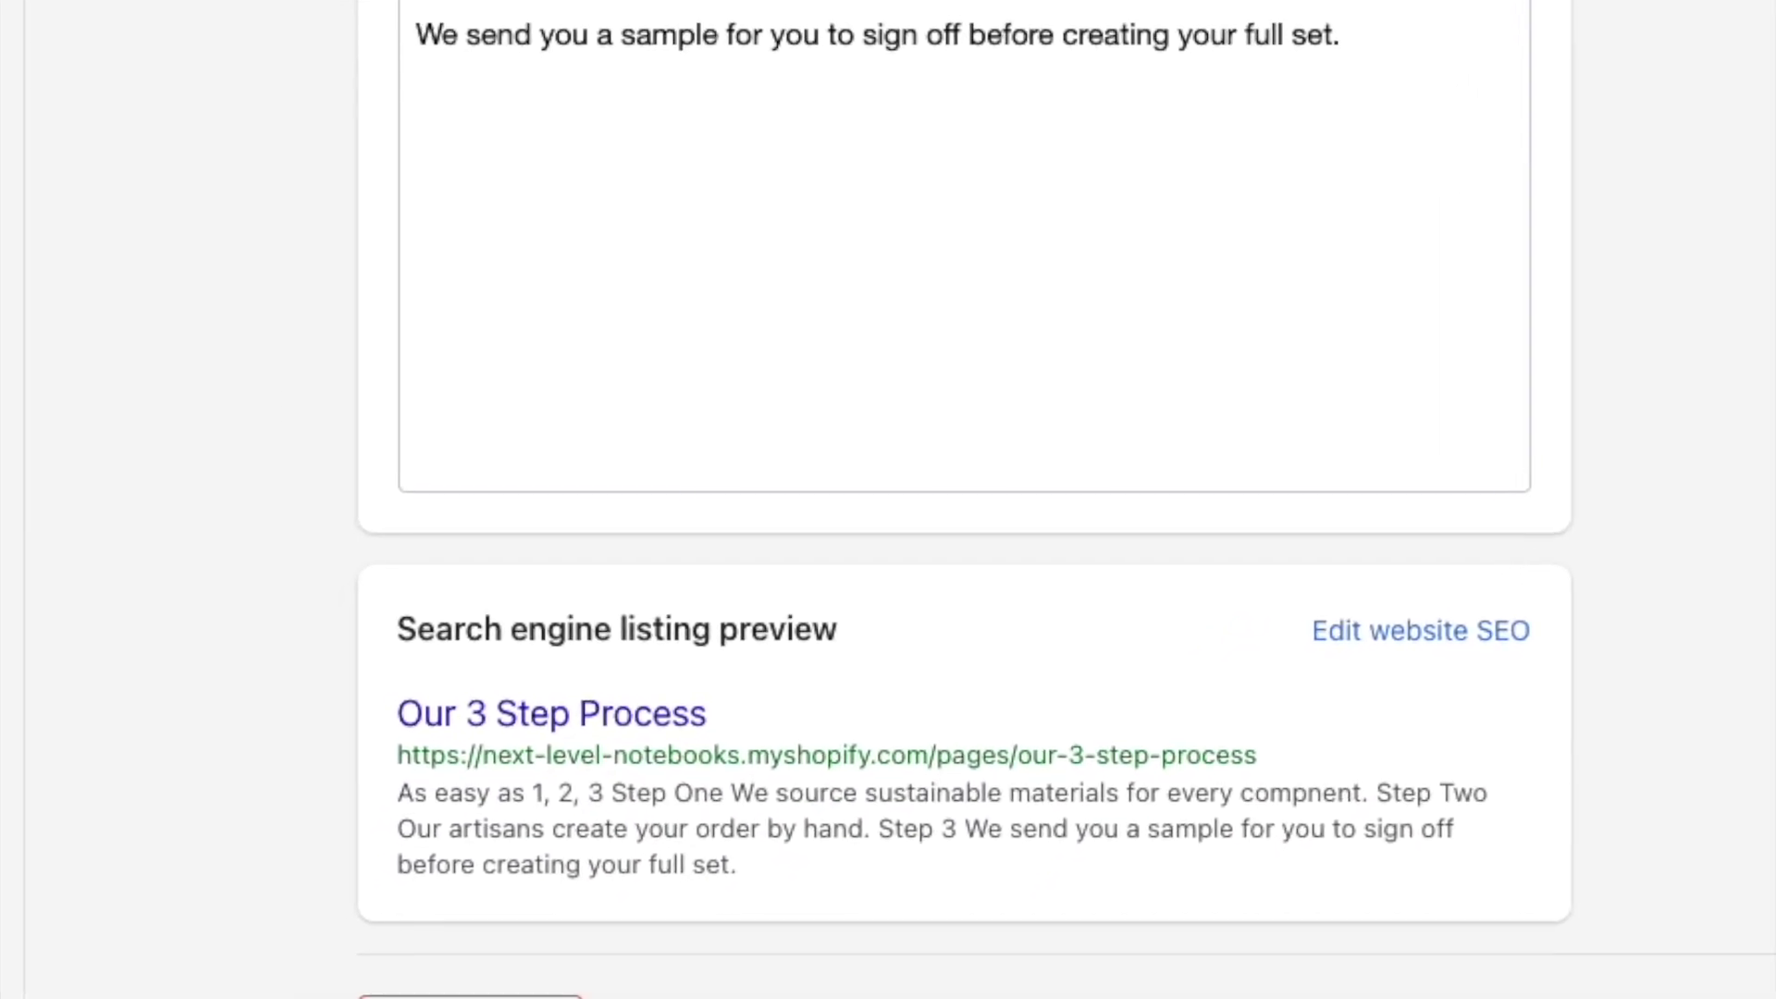
pyautogui.click(1510, 632)
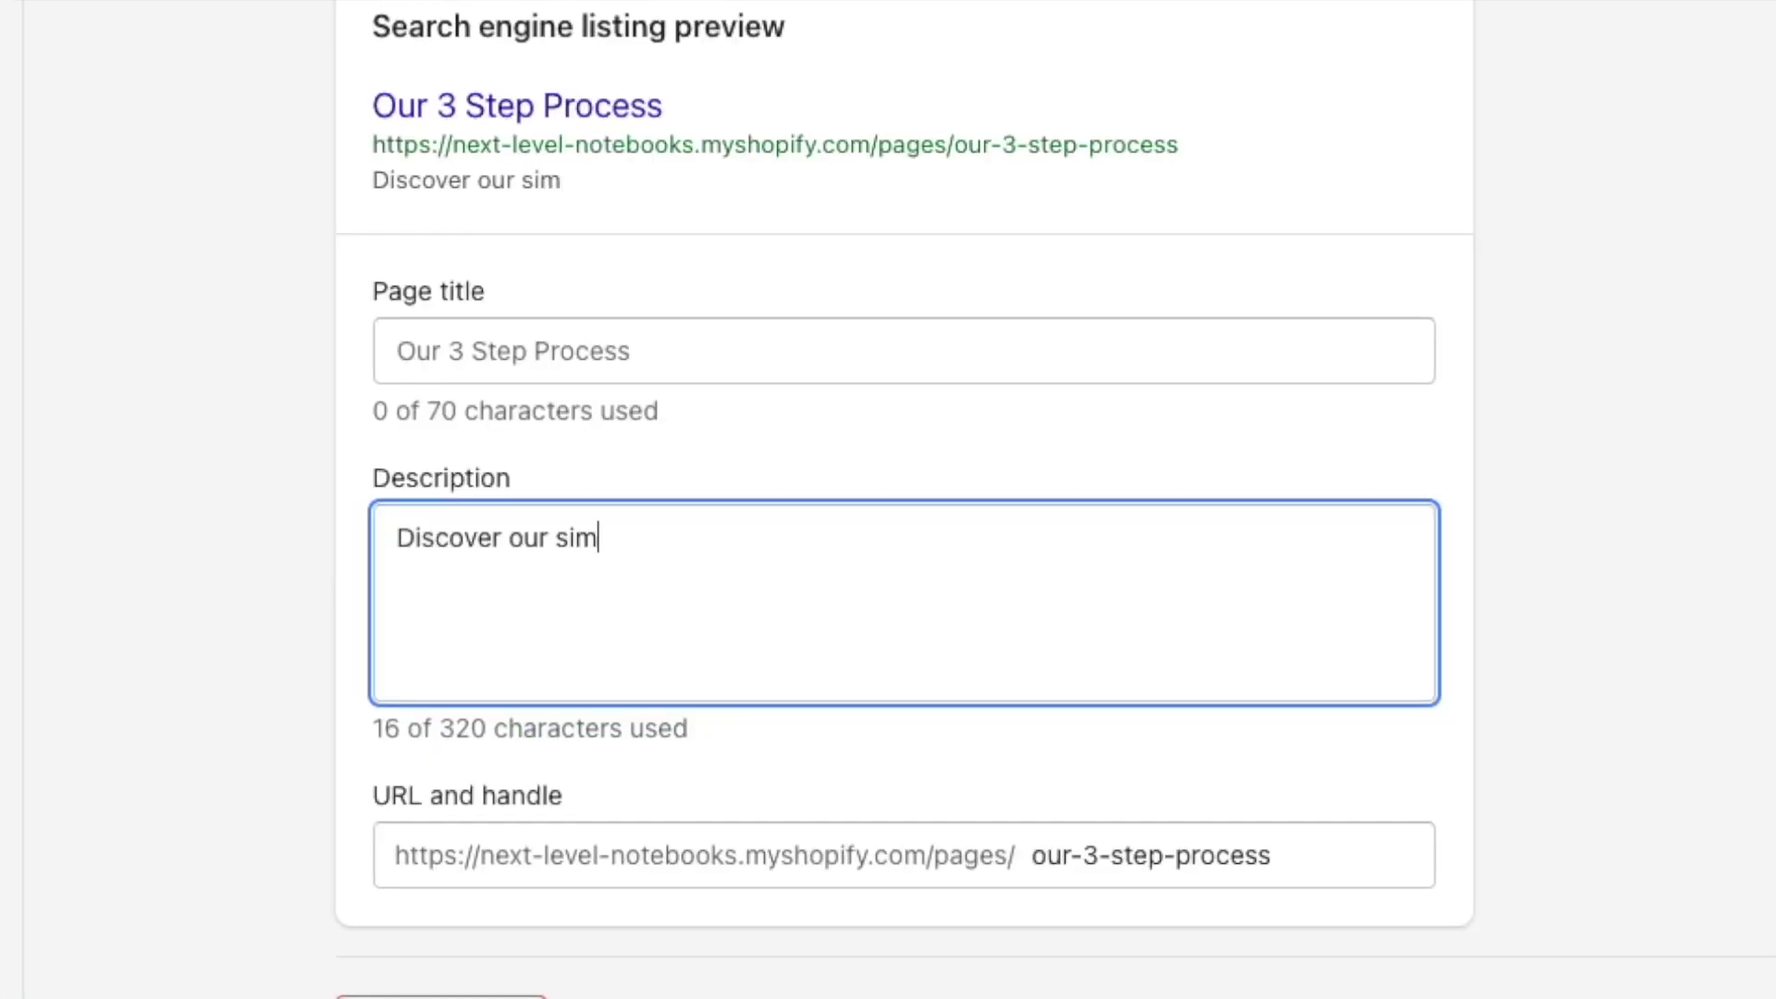
pyautogui.write('ple 3 step process for creating Next ')
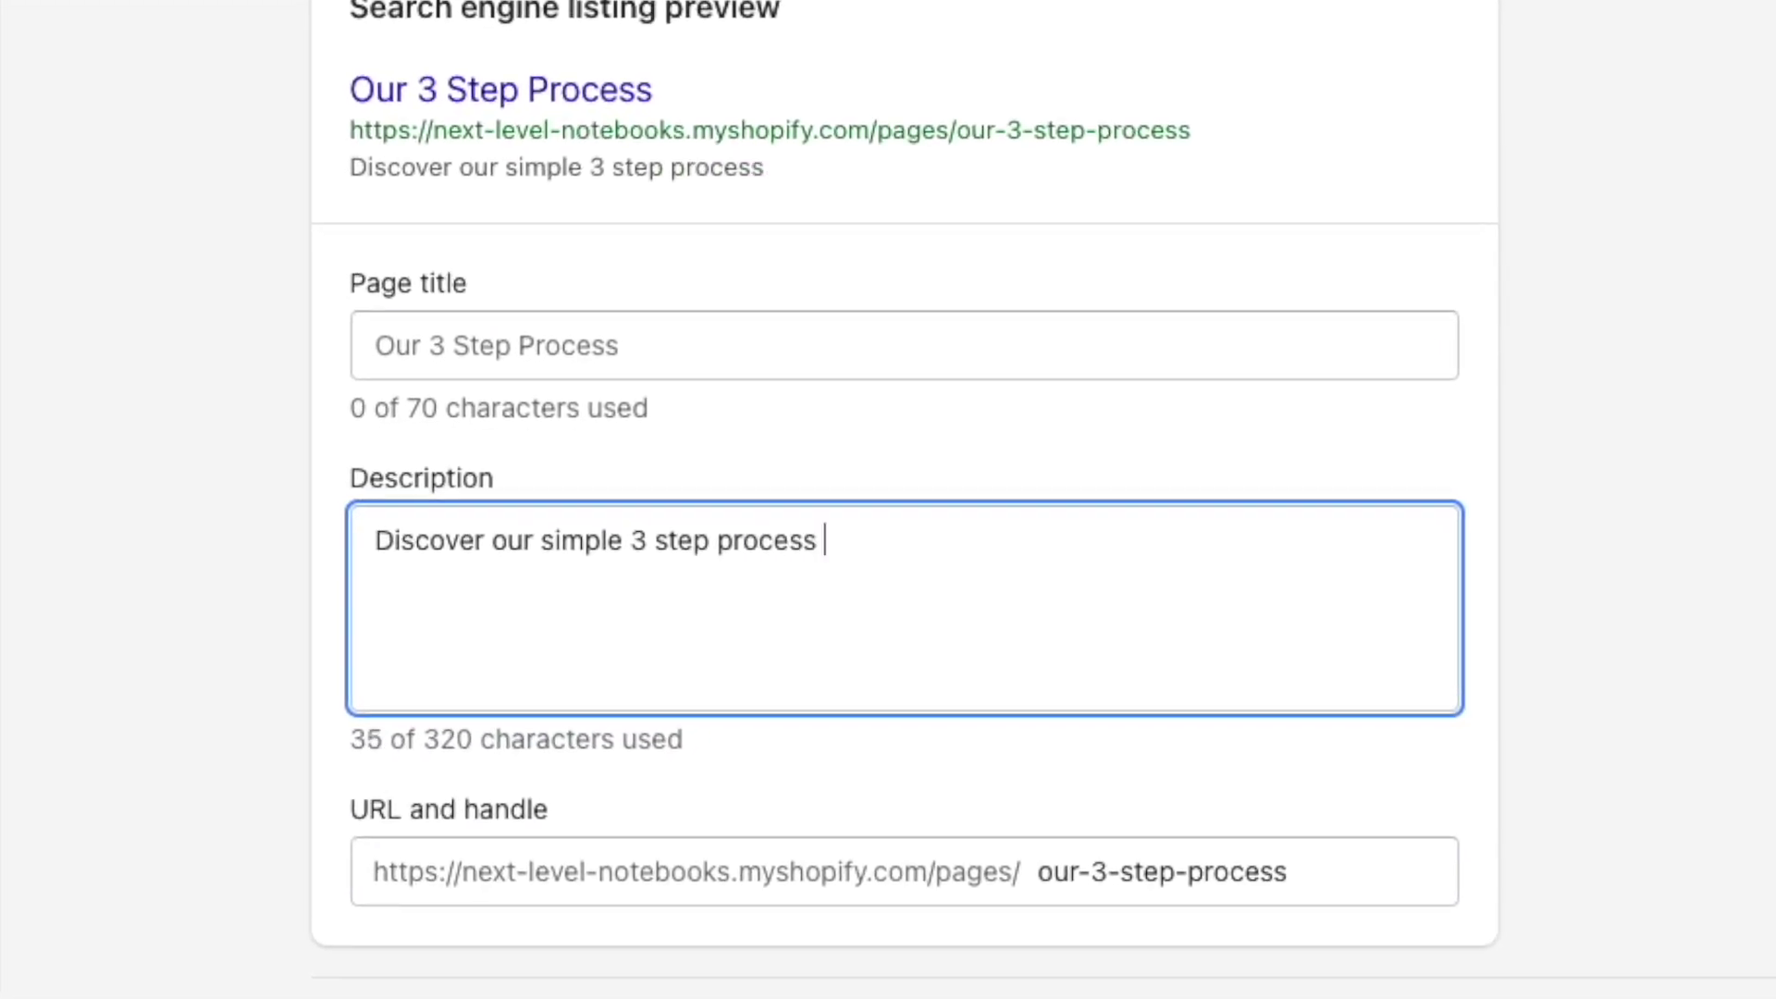
pyautogui.write('Level Notebooks.')
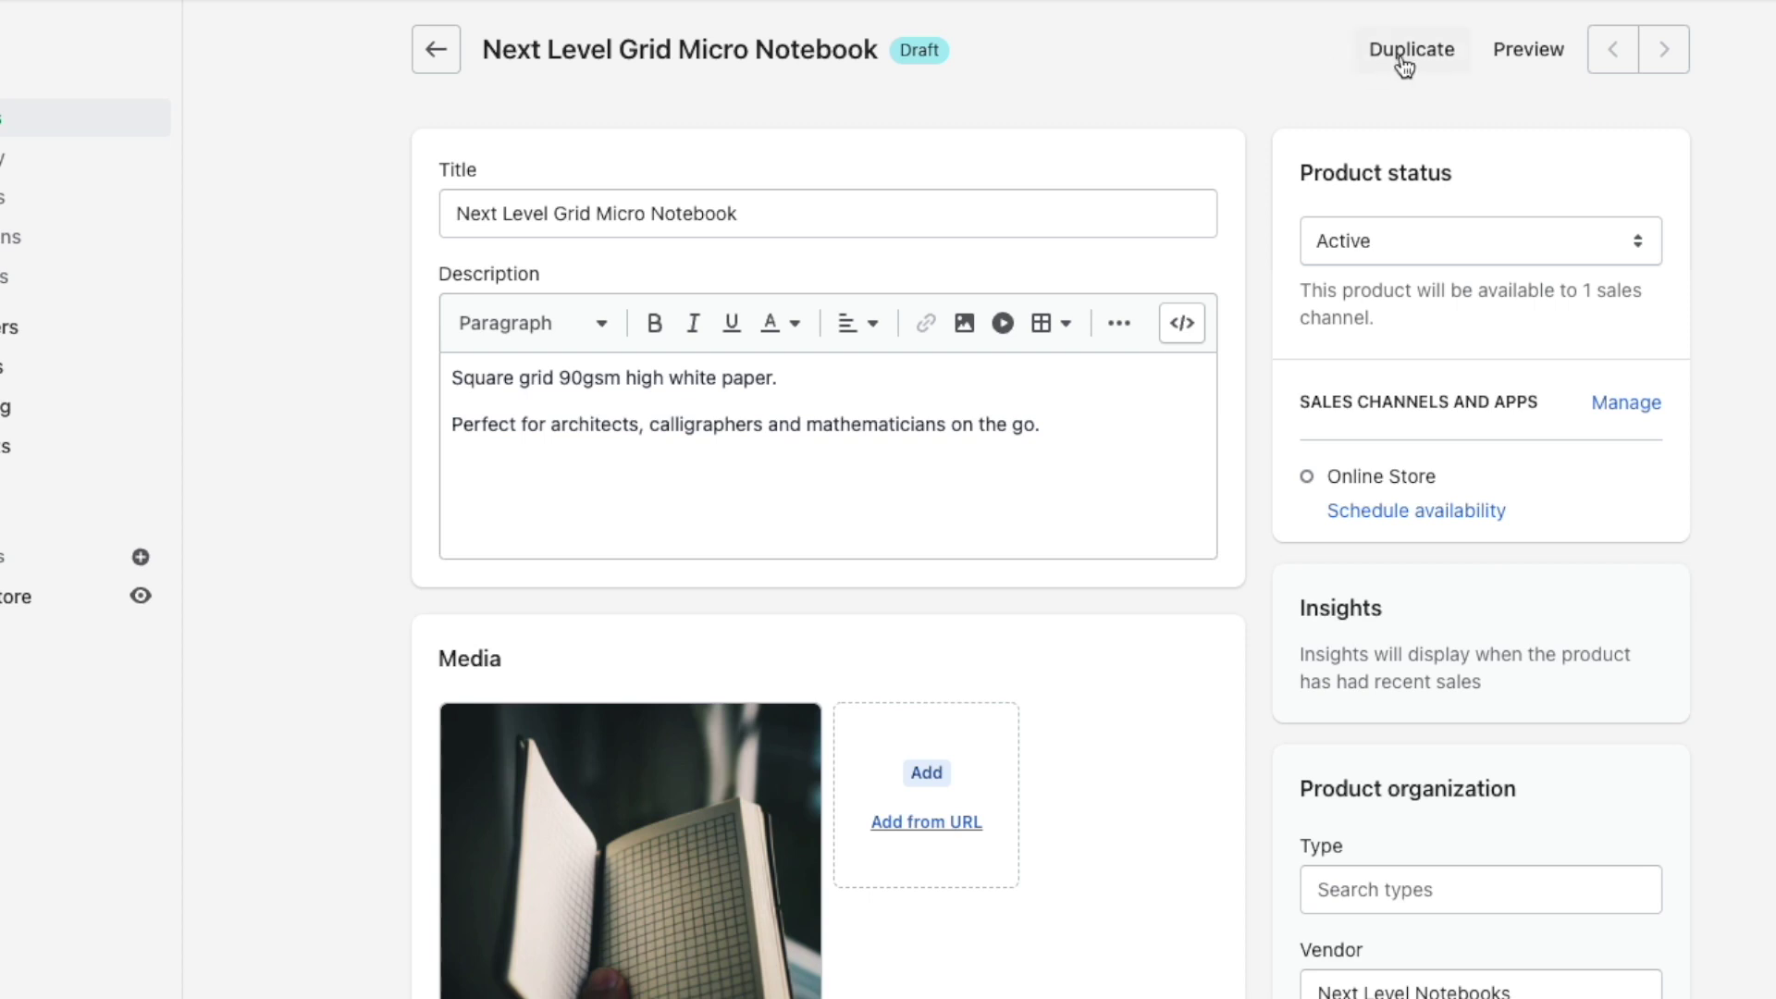
# - Duplicate the Next Level Grid Micro Notebook and begin replacing the copy's suggested title
pyautogui.click(1401, 57)
pyautogui.hotkey('ctrl', 'shift', 'Left')
pyautogui.hotkey('ctrl', 'shift', 'Left')
pyautogui.hotkey('ctrl', 'shift', 'Left')
pyautogui.hotkey('ctrl', 'shift', 'Left')
pyautogui.hotkey('ctrl', 'shift', 'Left')
pyautogui.hotkey('ctrl', 'shift', 'Left')
pyautogui.hotkey('ctrl', 'shift', 'Left')
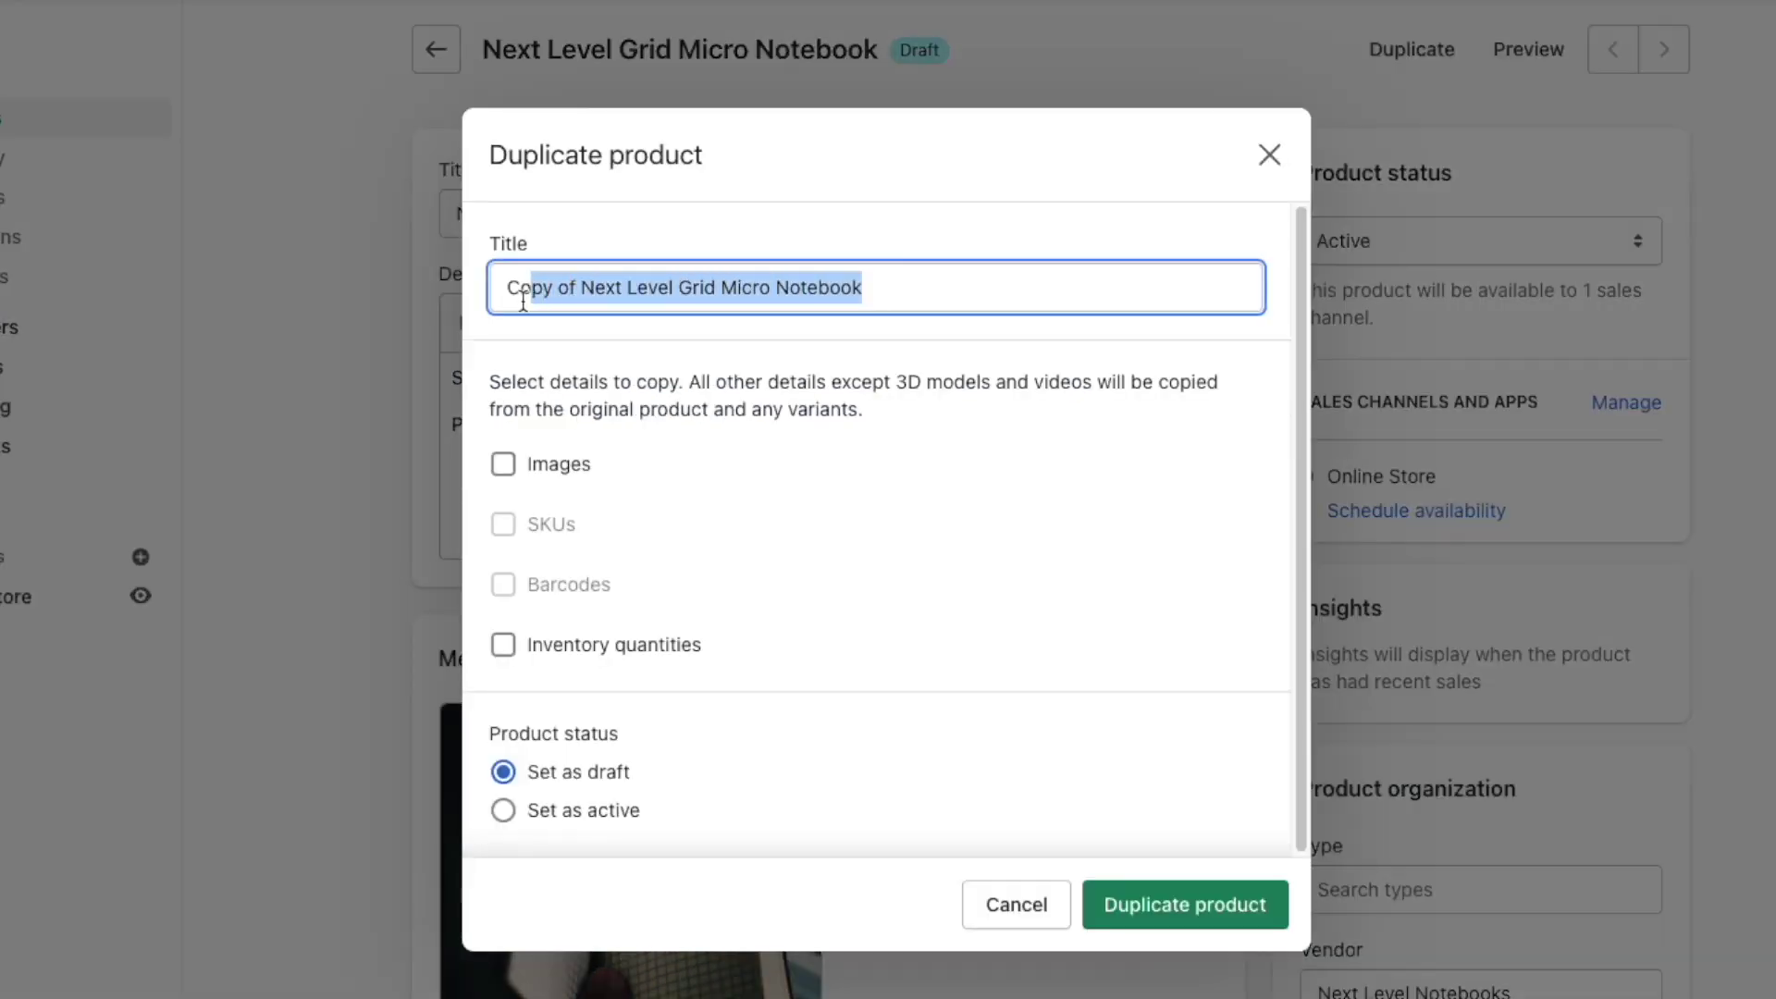
pyautogui.write('Ne')
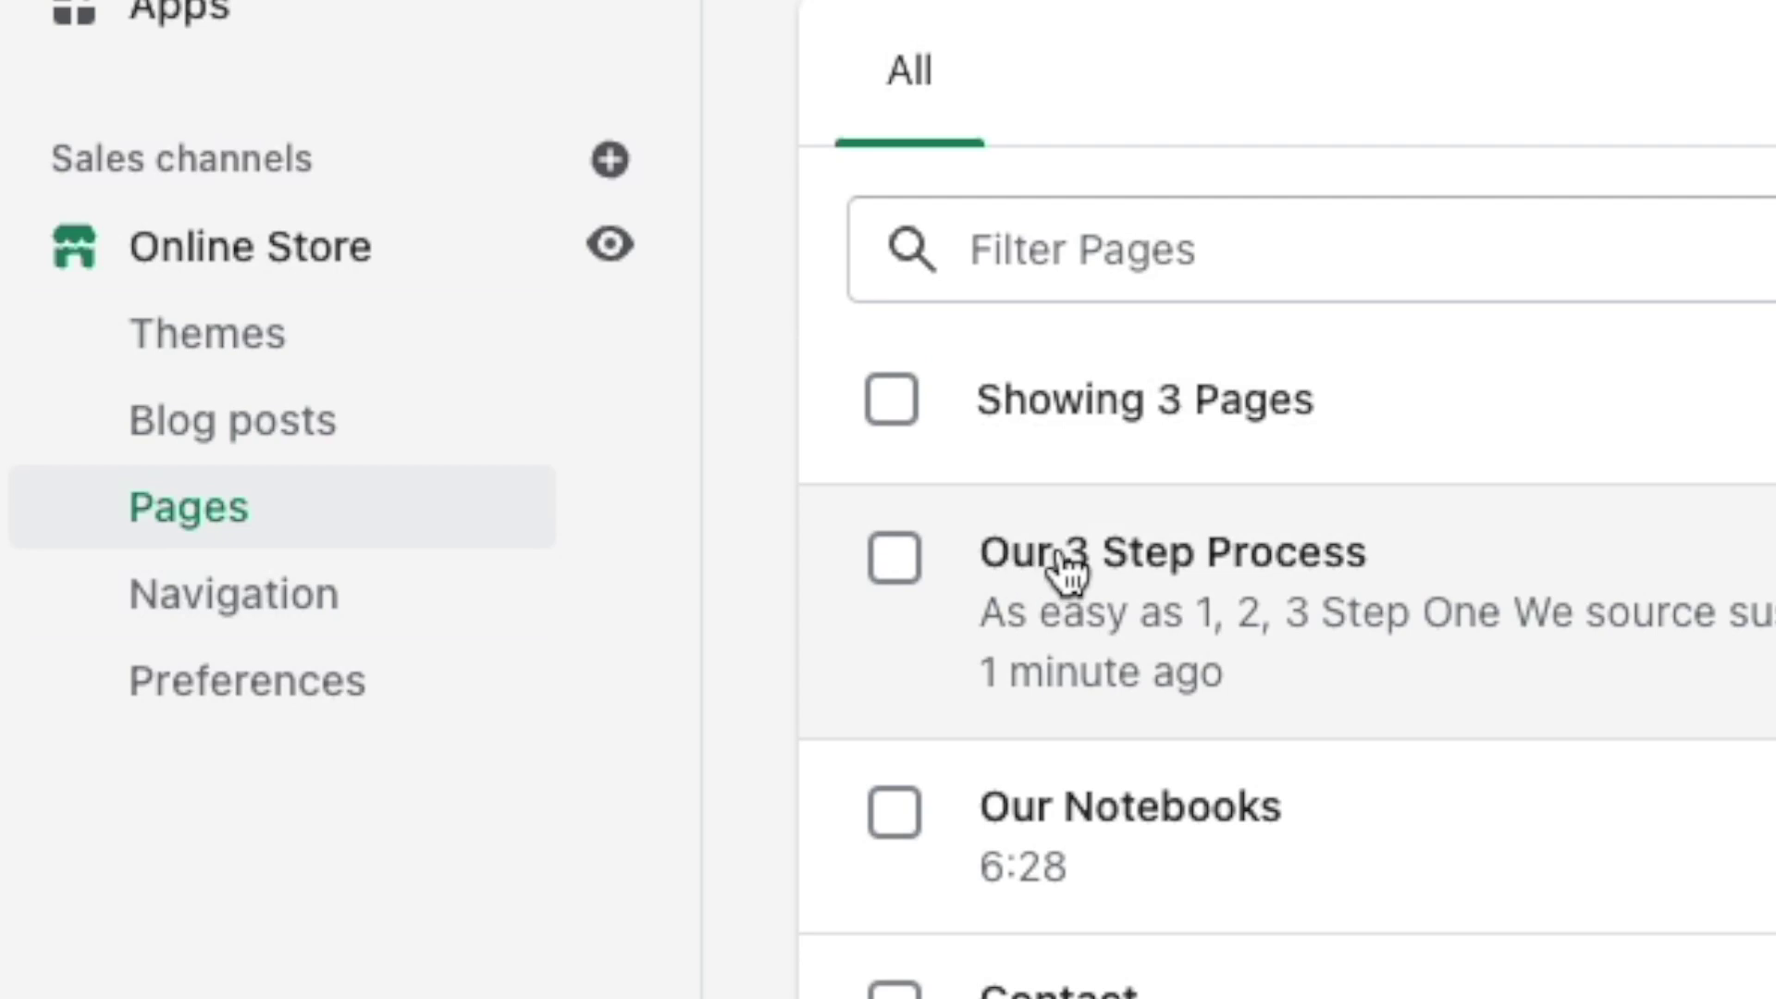
# - Set the Our 3 Step Process image's alt text to 'Woman checking the quality of a notebook.'
pyautogui.click(1063, 560)
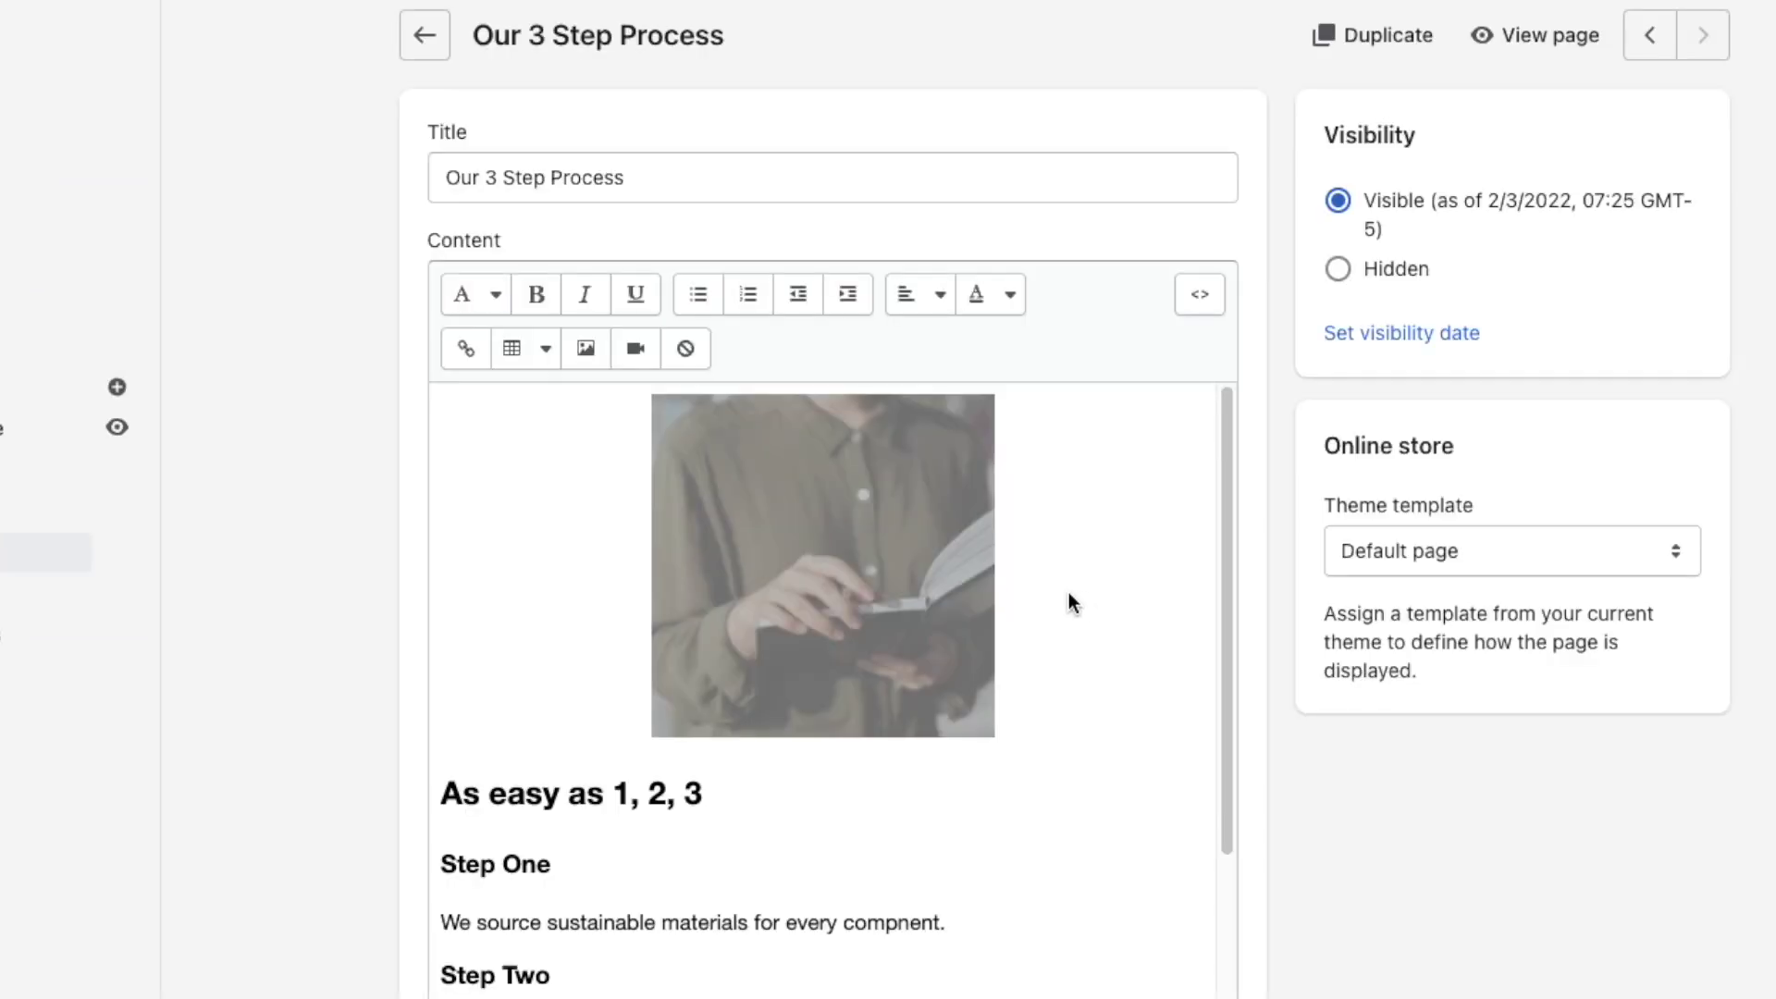
pyautogui.click(897, 570)
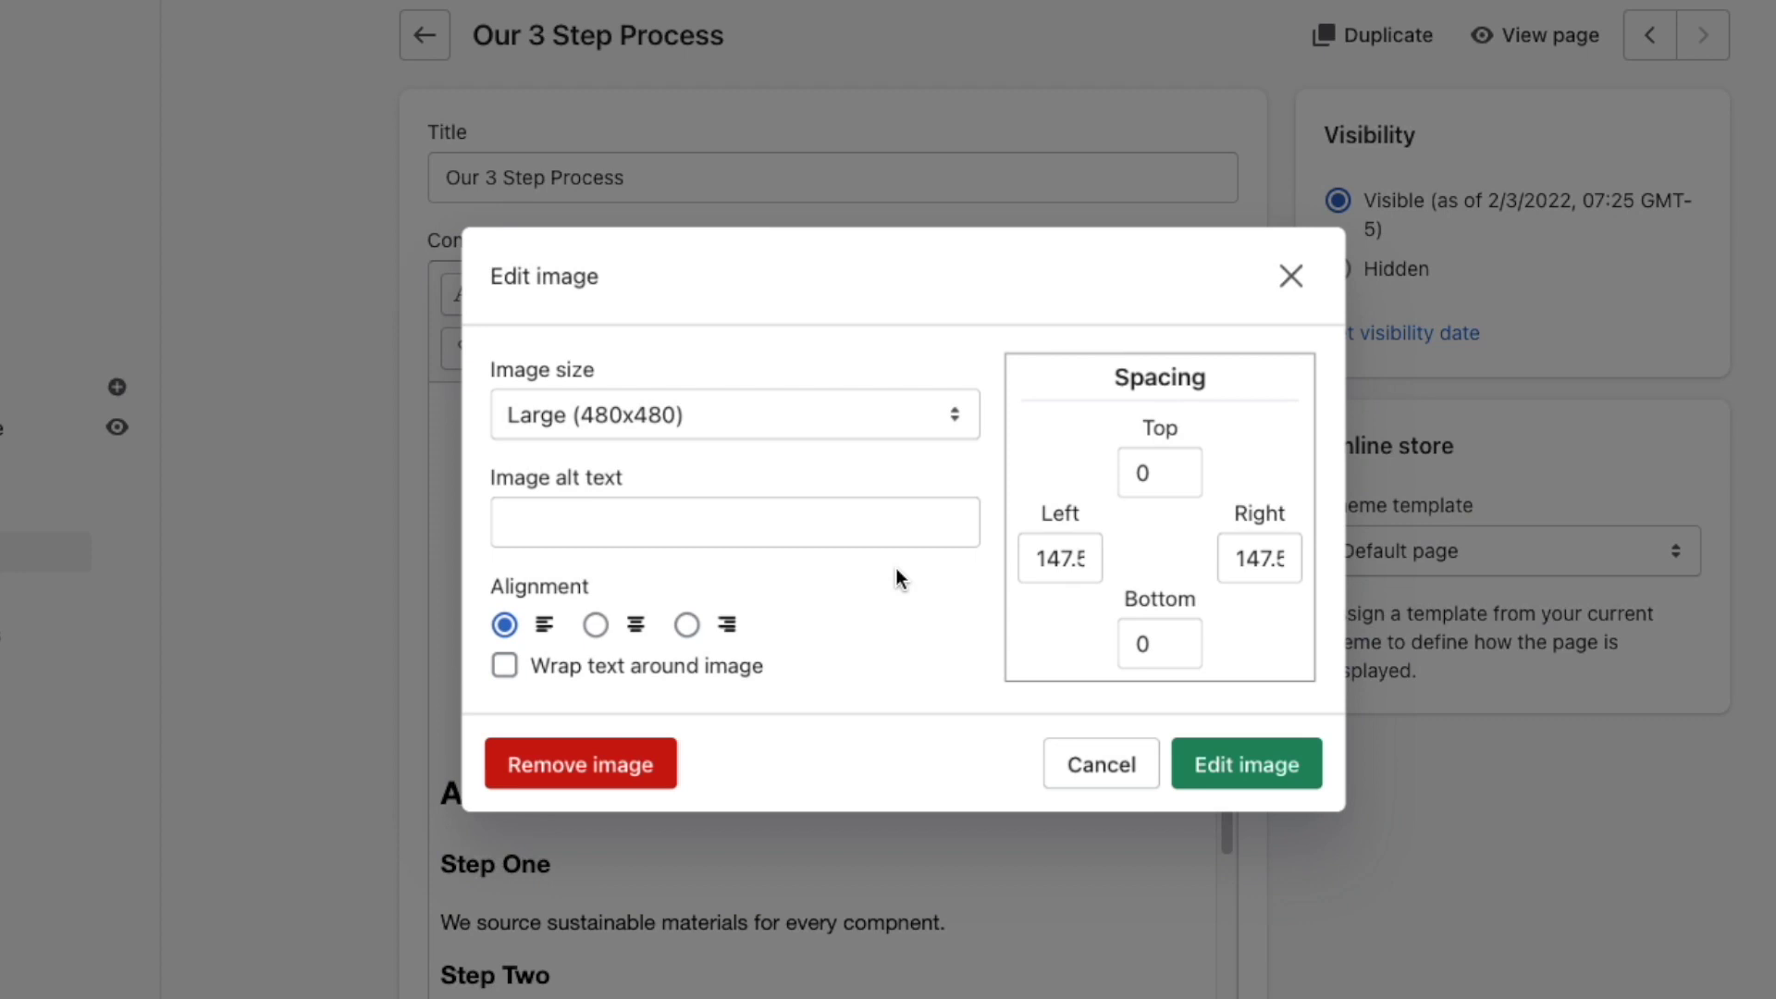
pyautogui.write('Woman')
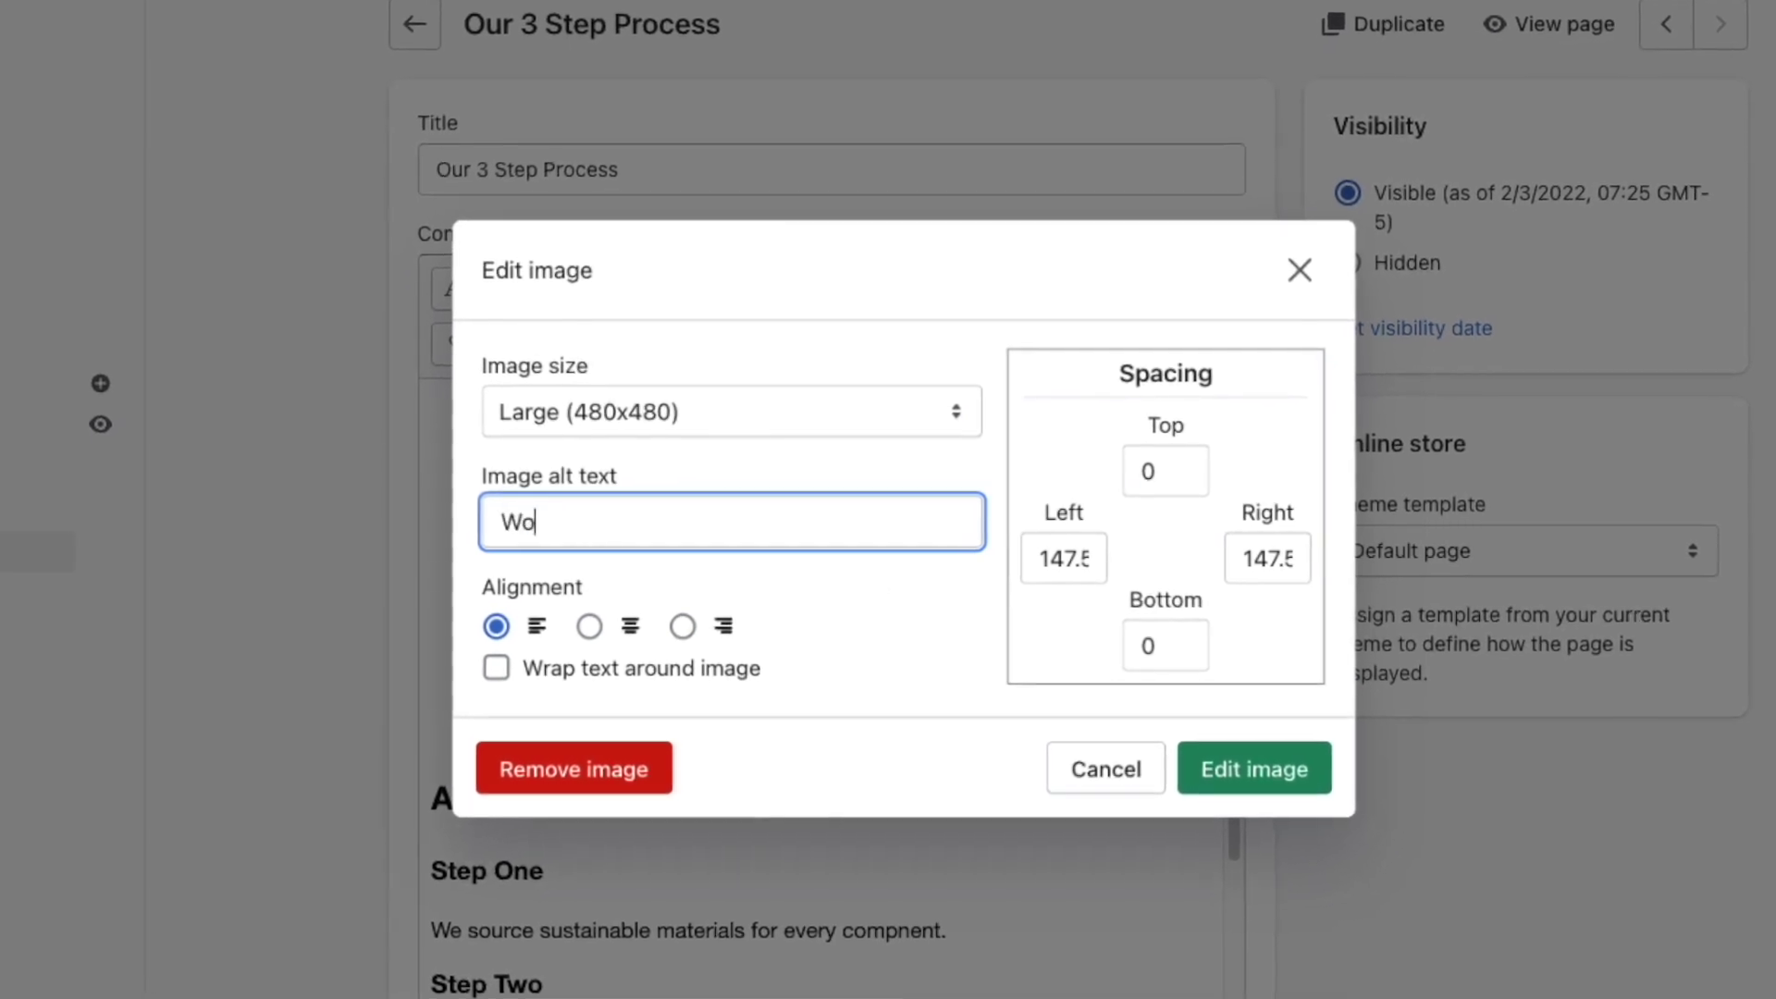
pyautogui.write(' checking the quality')
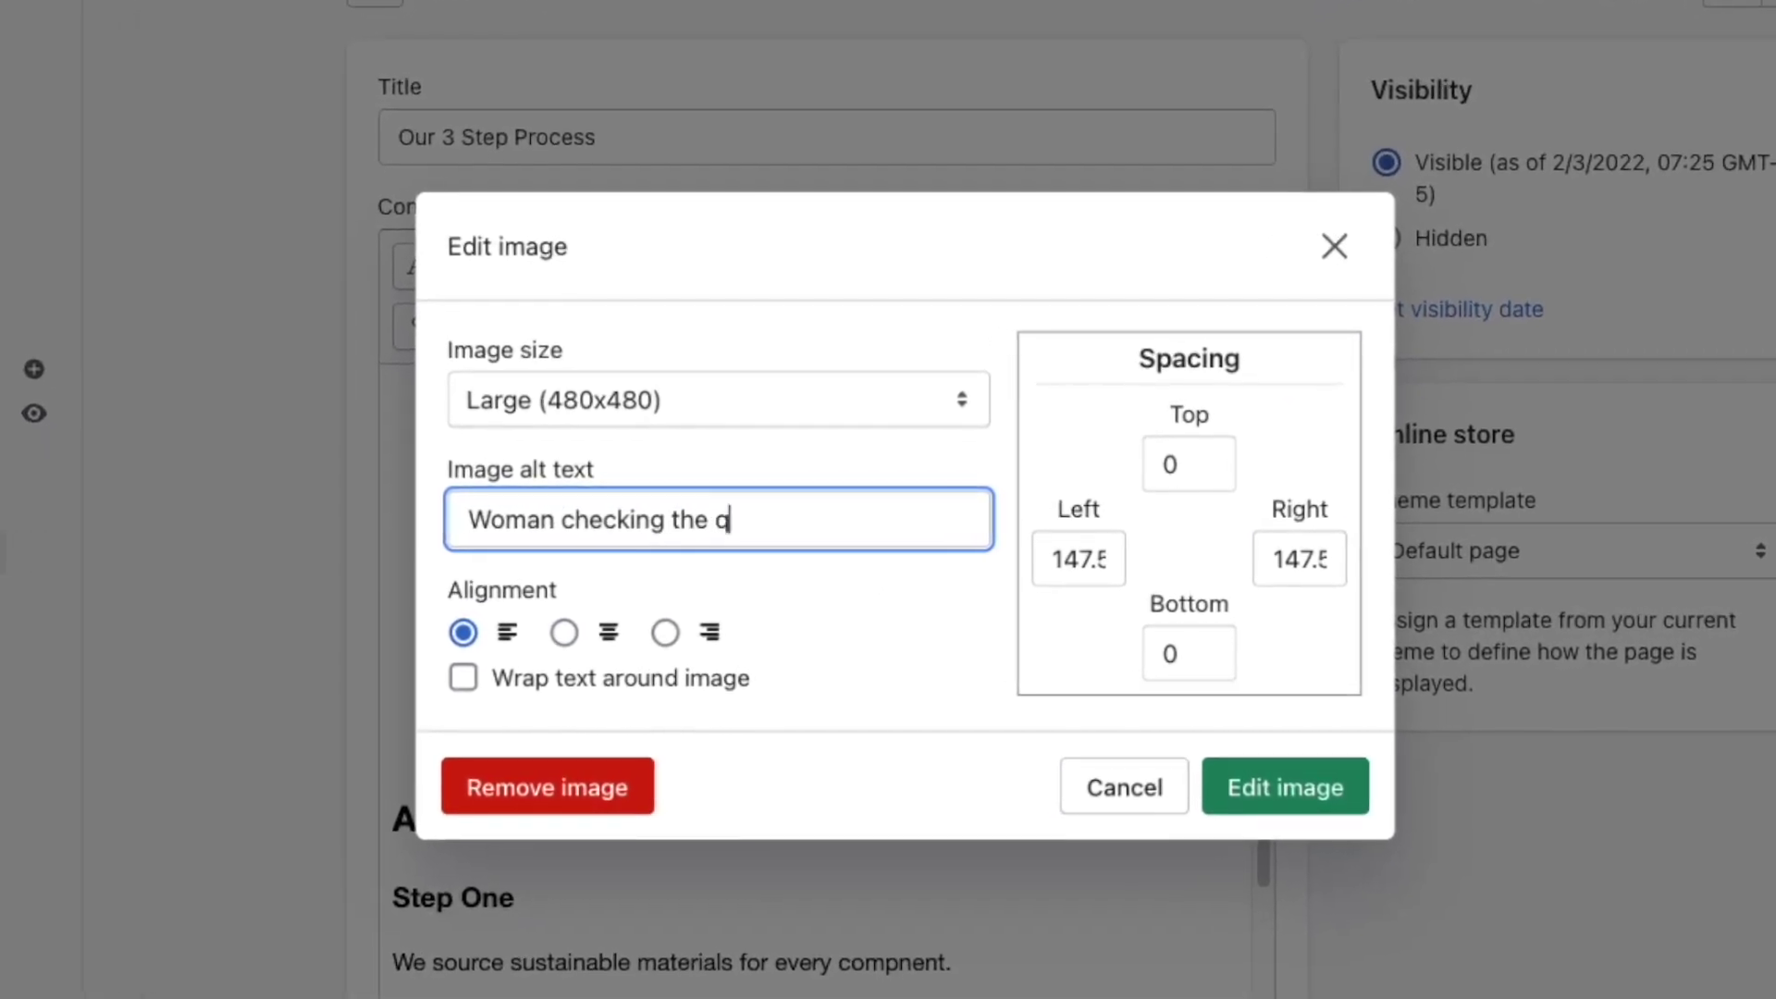
pyautogui.write(' of a notebook.')
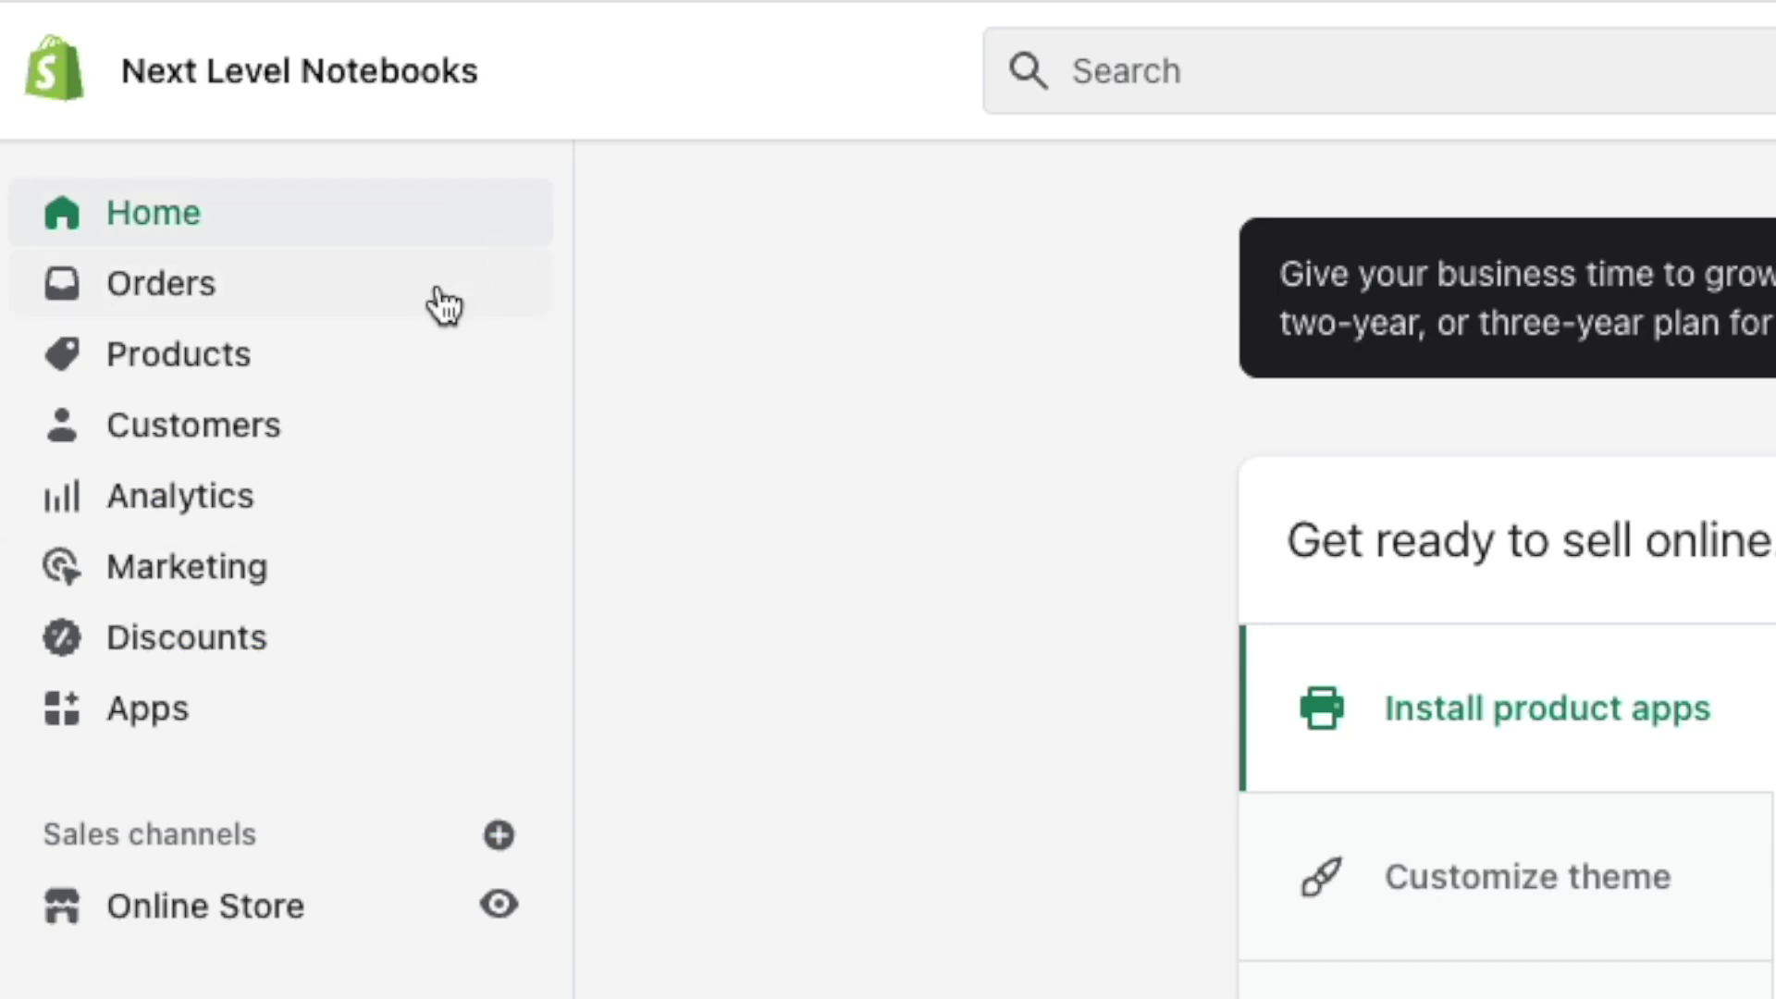
# - Open the Next Level Grid Micro Notebook product and bring its Media section into view
pyautogui.click(306, 357)
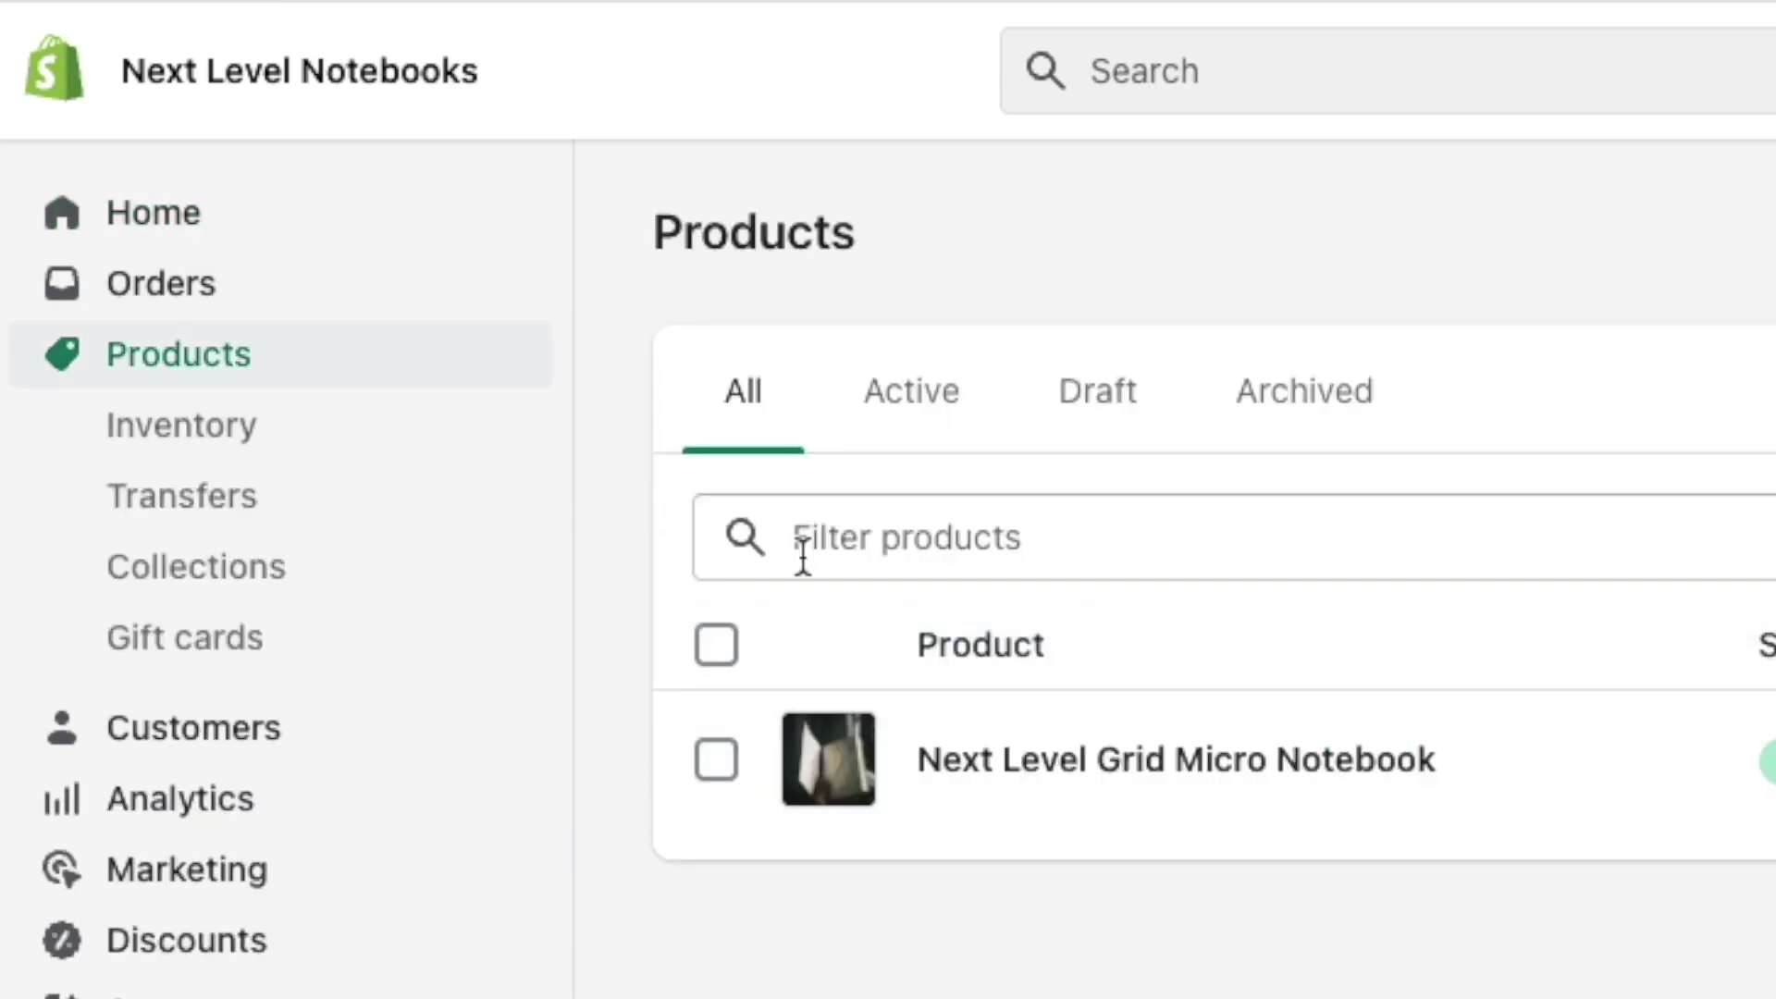
pyautogui.click(1140, 760)
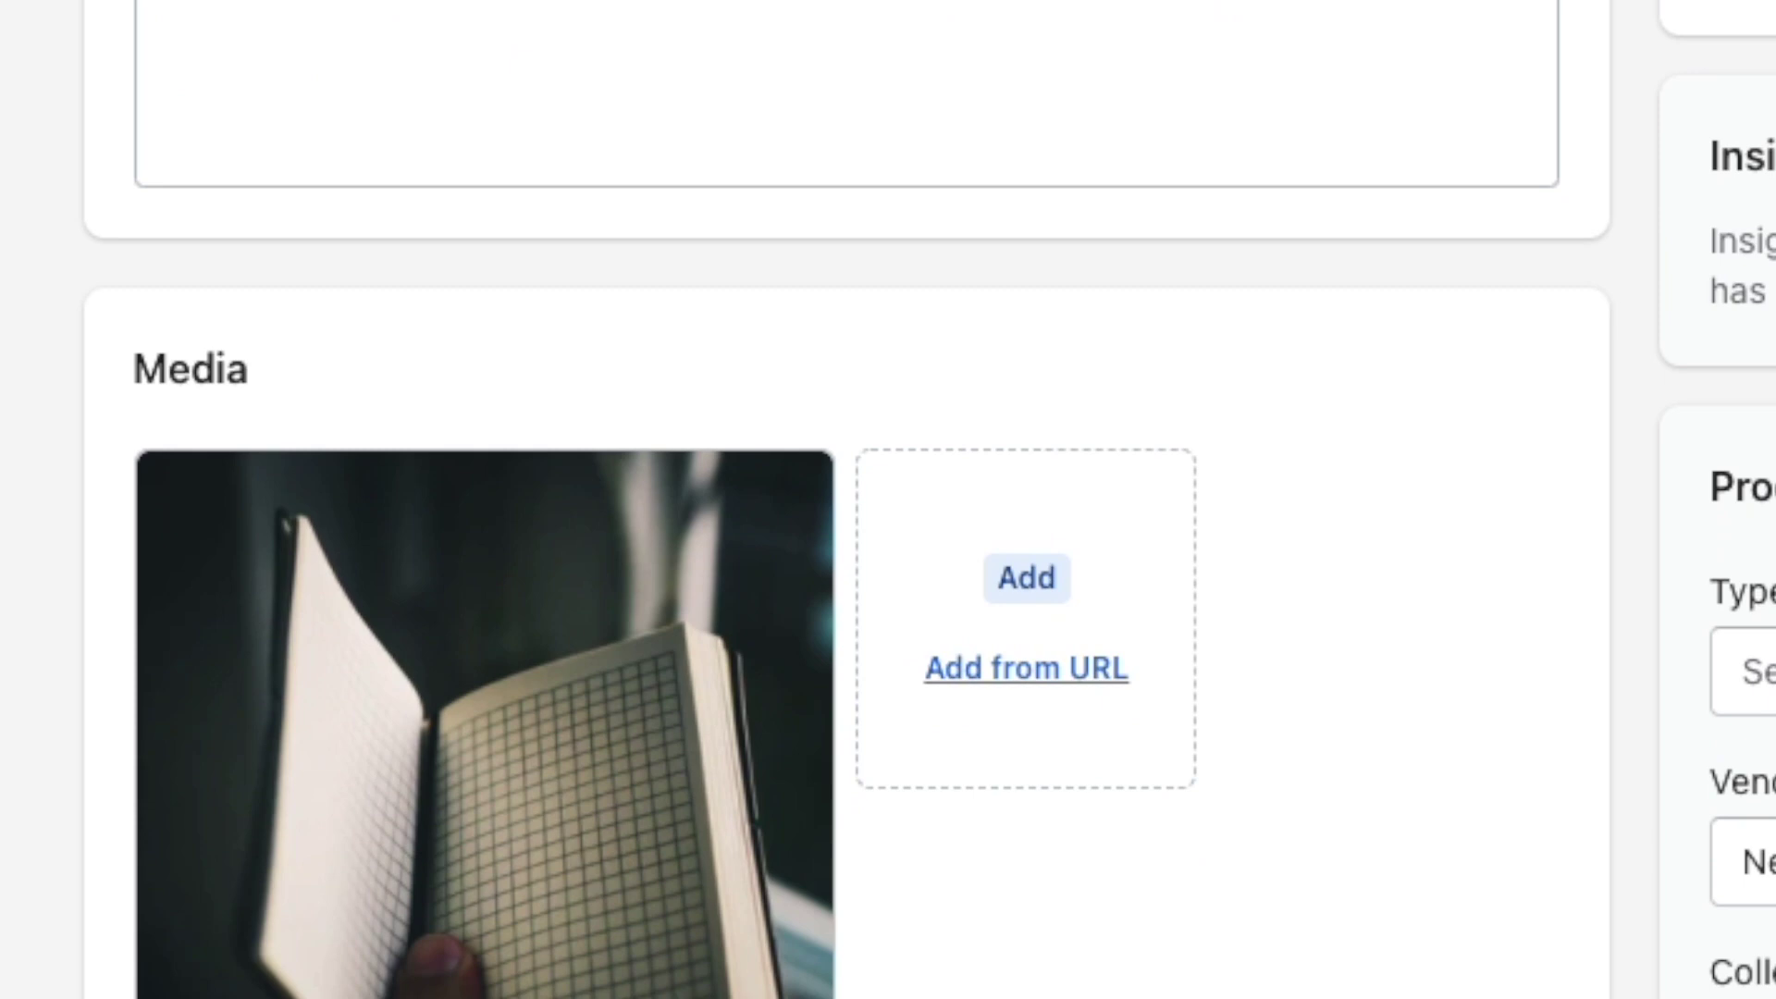
pyautogui.scroll(-4, 925, 500)
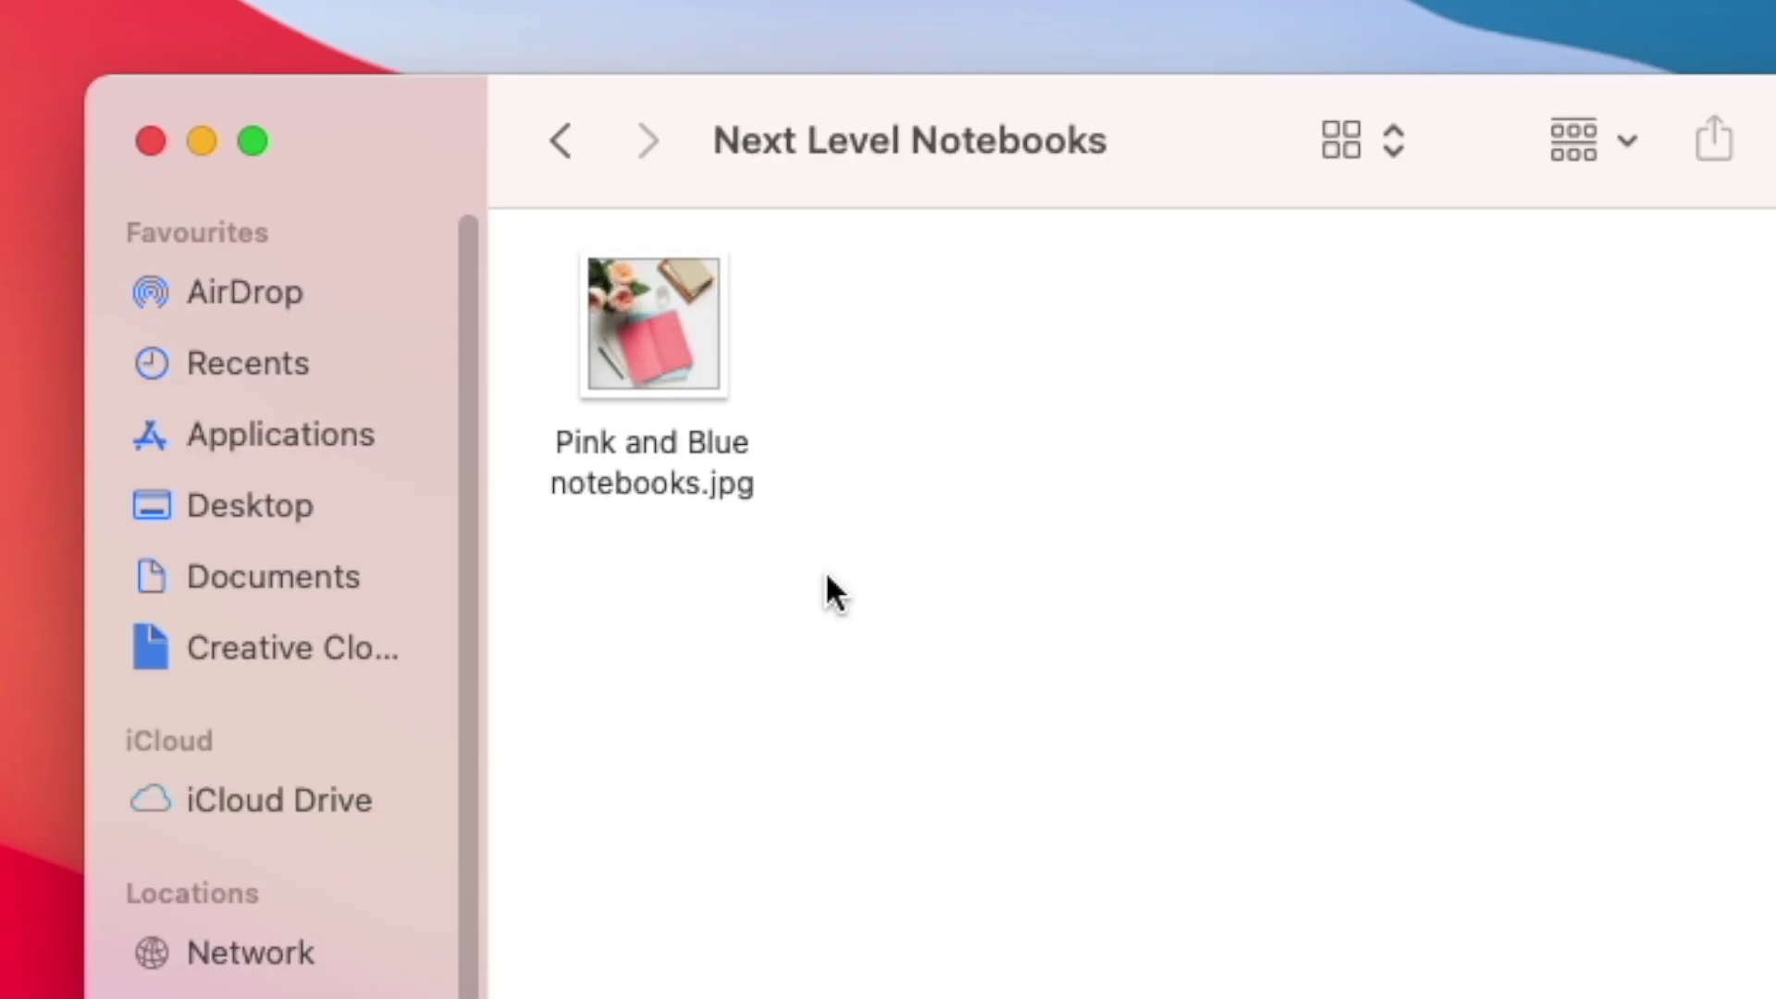
# - Rename the Pink and Blue notebooks.jpg photo in Finder to colored-paper-notebooks.jpg
pyautogui.rightClick(727, 477)
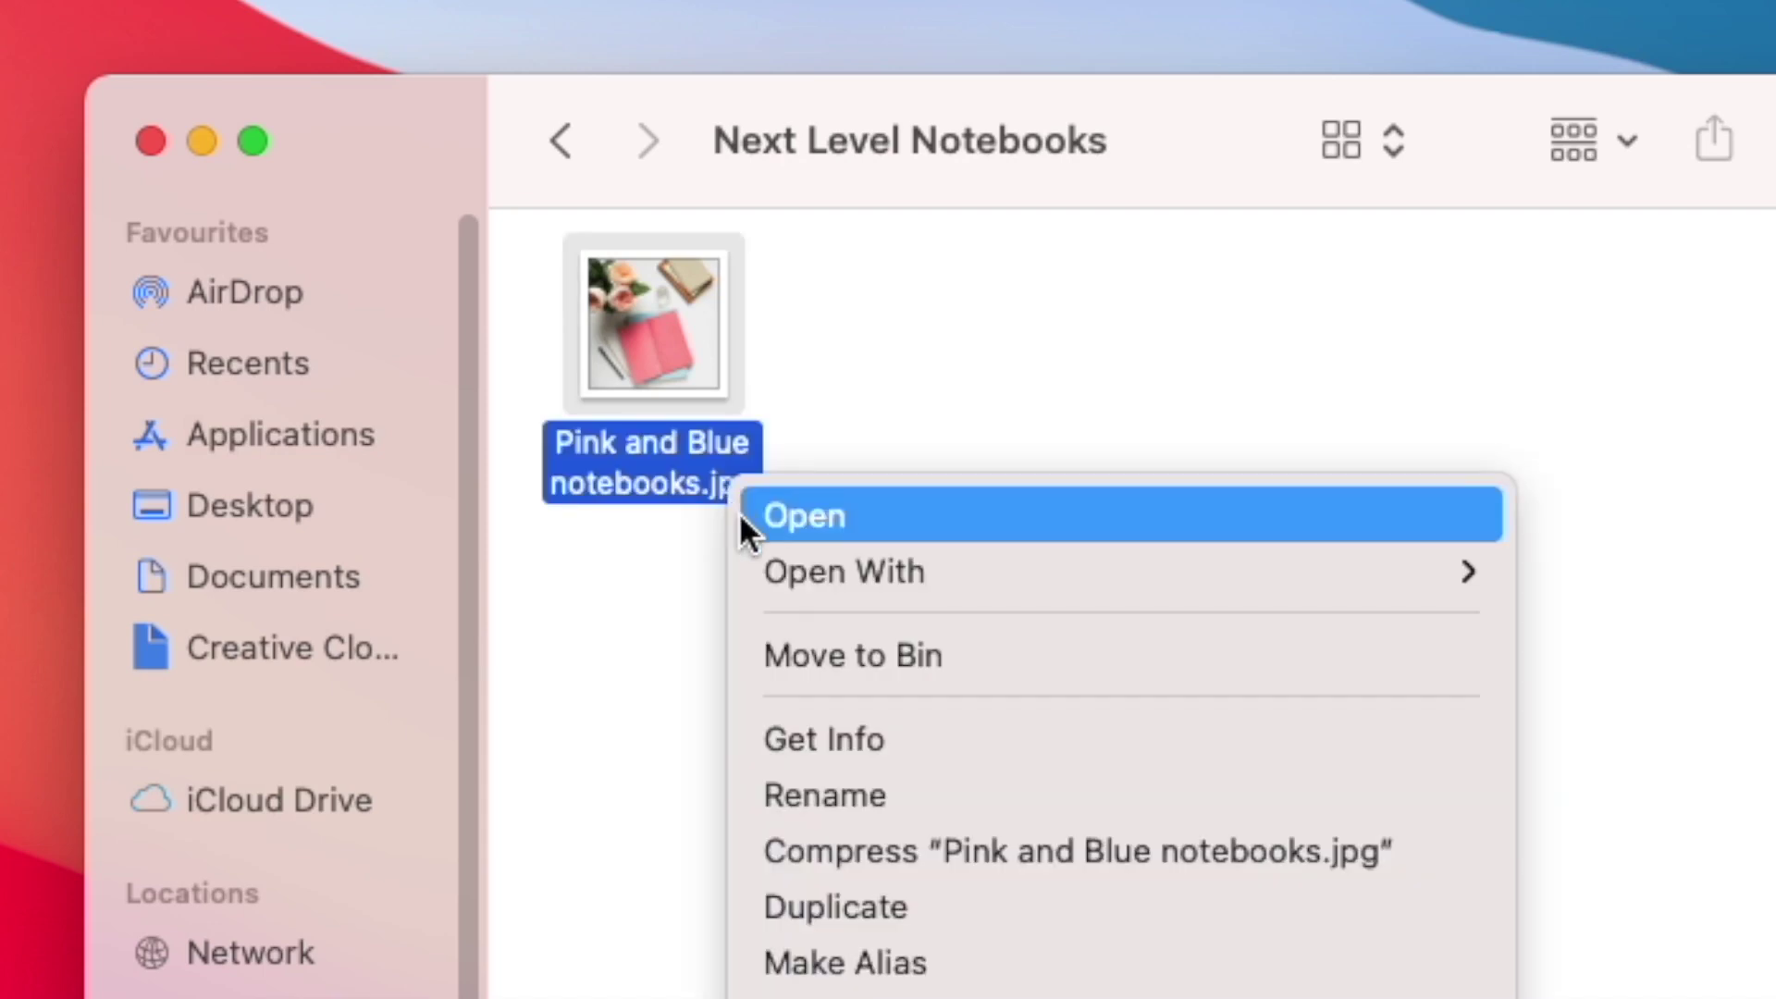
pyautogui.click(829, 797)
pyautogui.write('c')
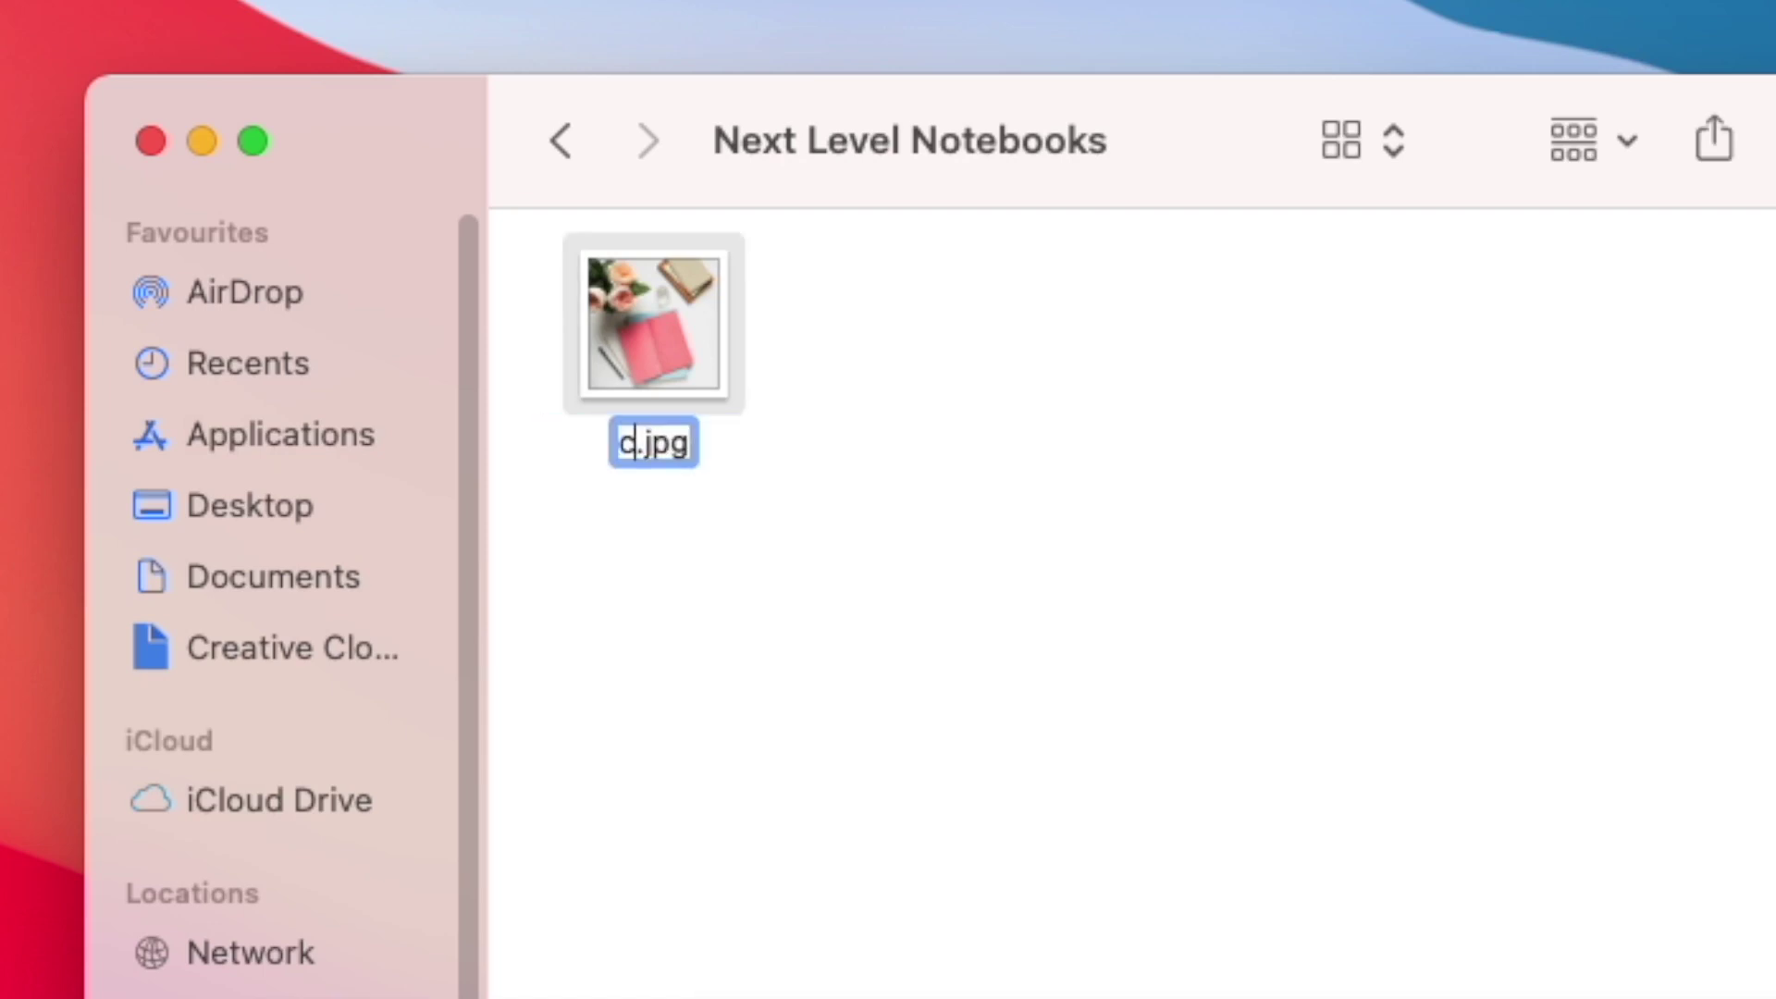
pyautogui.write('olored-paper-notebooks')
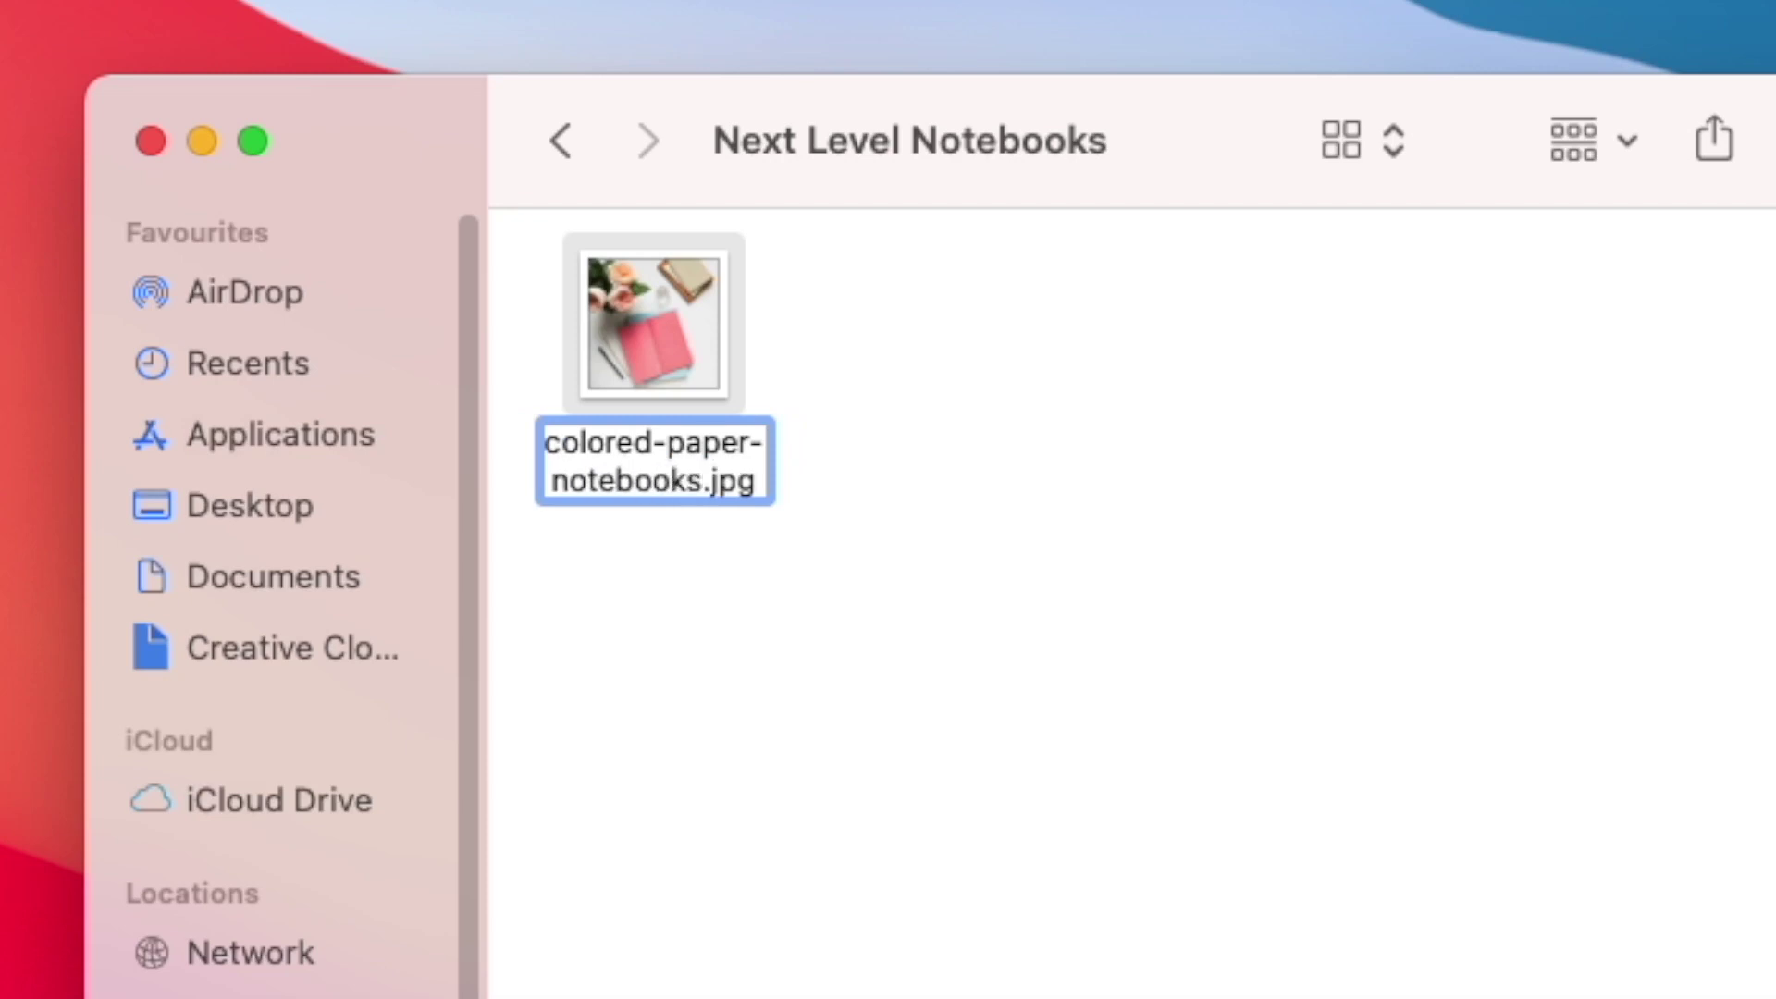
pyautogui.press('Return')
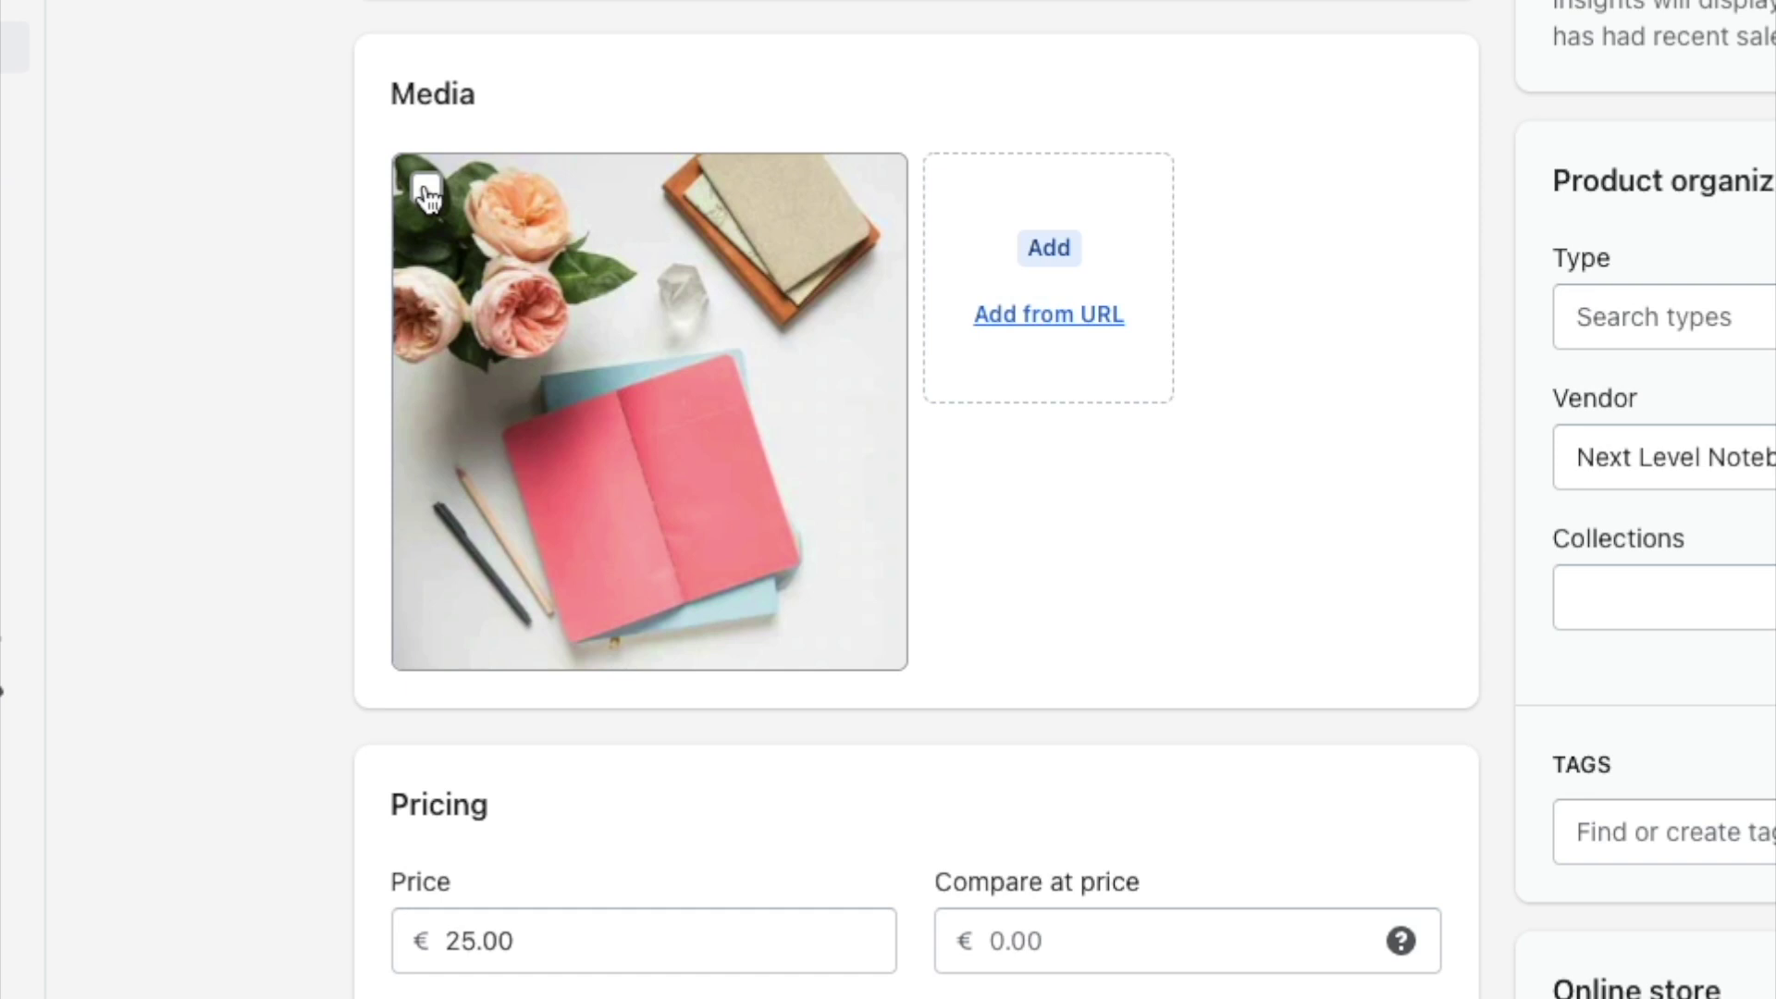
# - Delete the product's current image and upload colored-paper-notebooks.jpg in its place
pyautogui.click(426, 190)
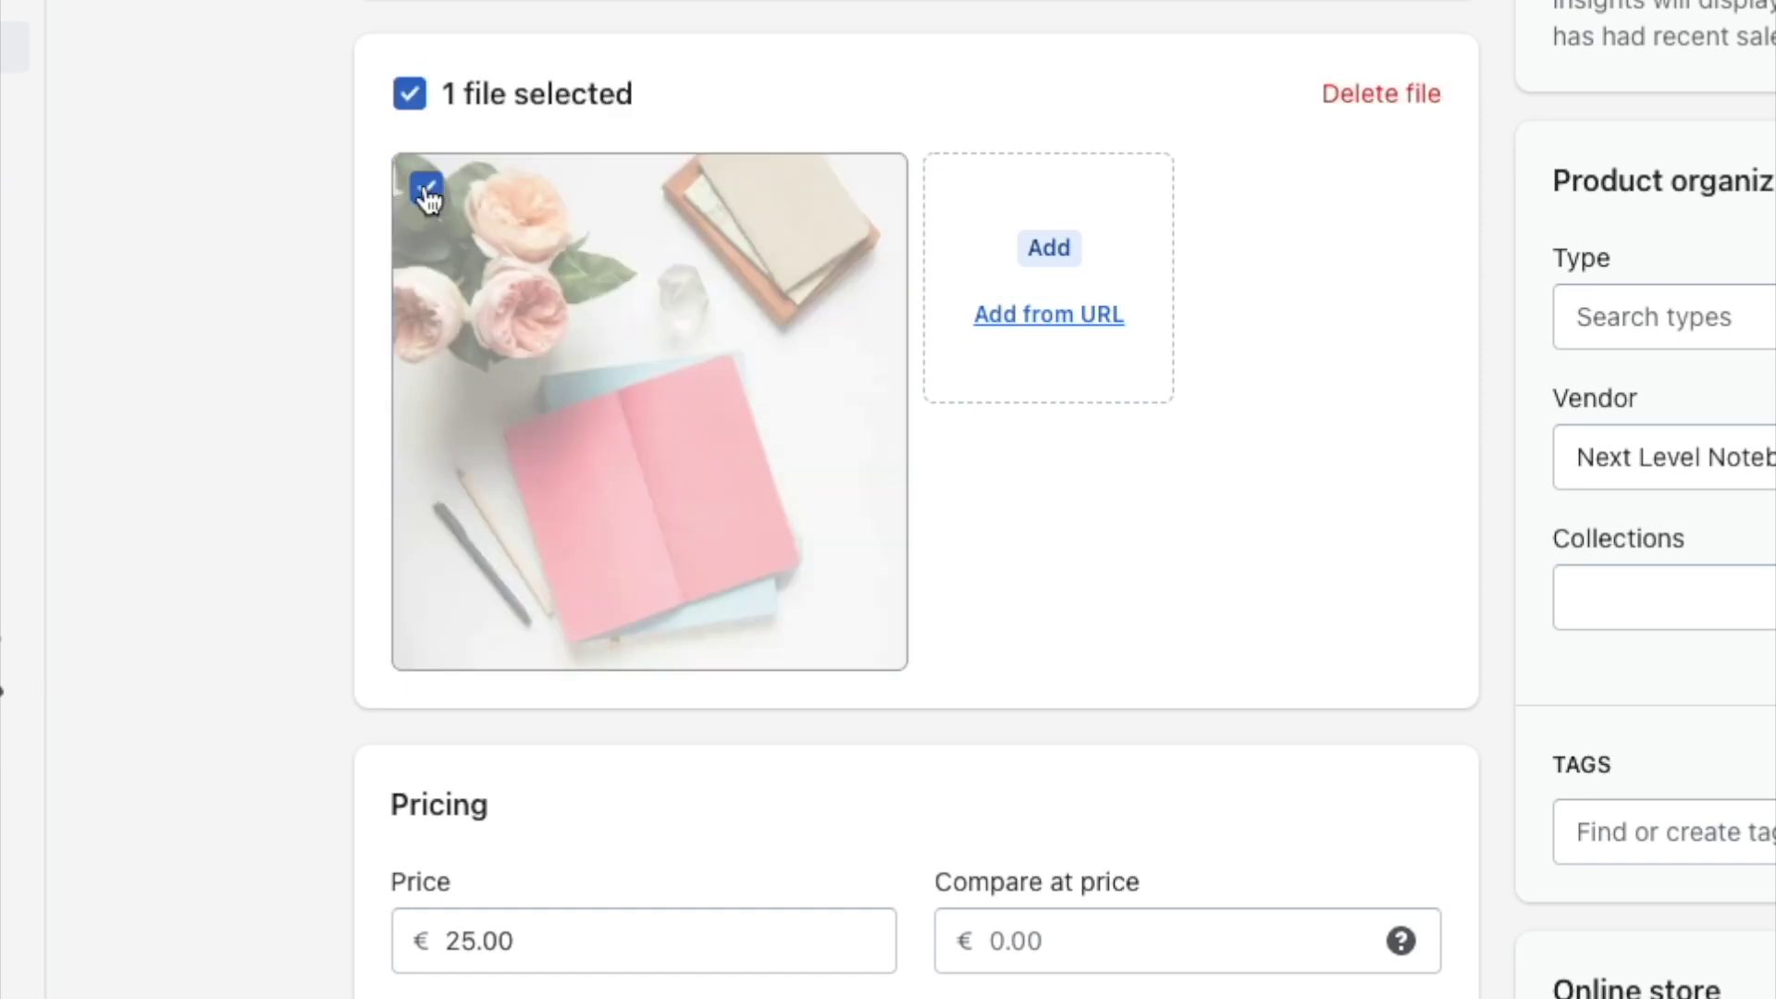
pyautogui.click(1383, 96)
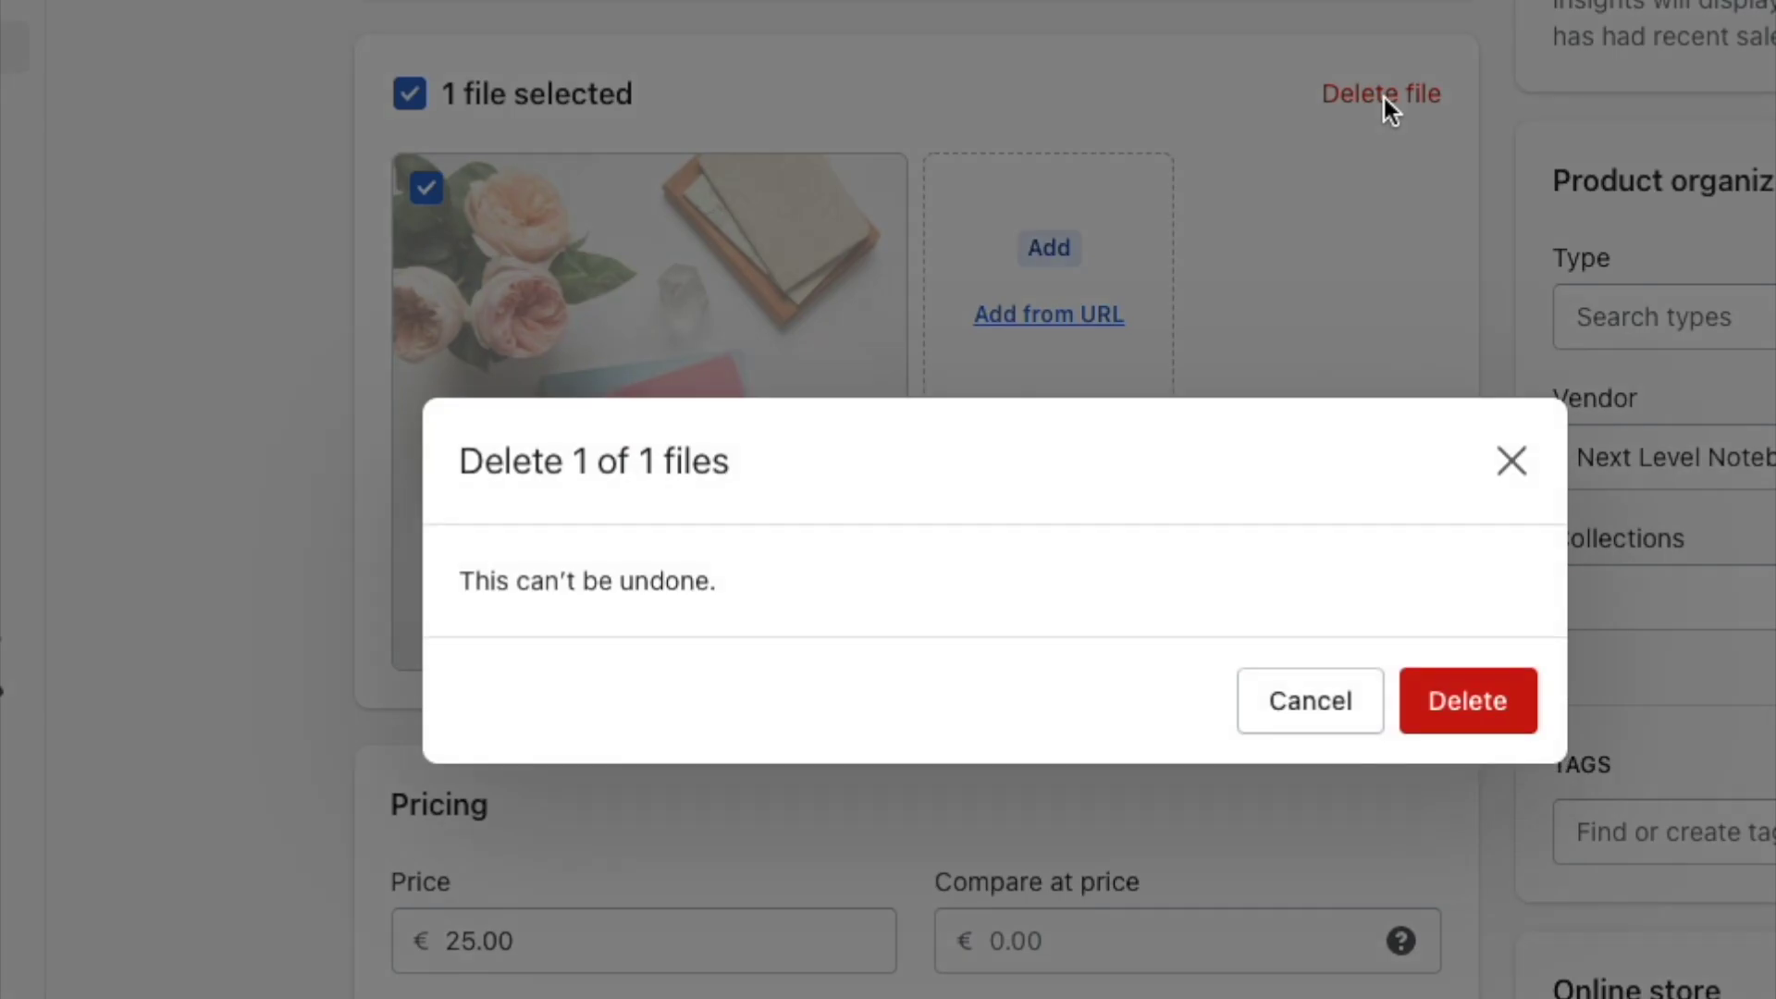
pyautogui.click(1492, 706)
pyautogui.click(828, 246)
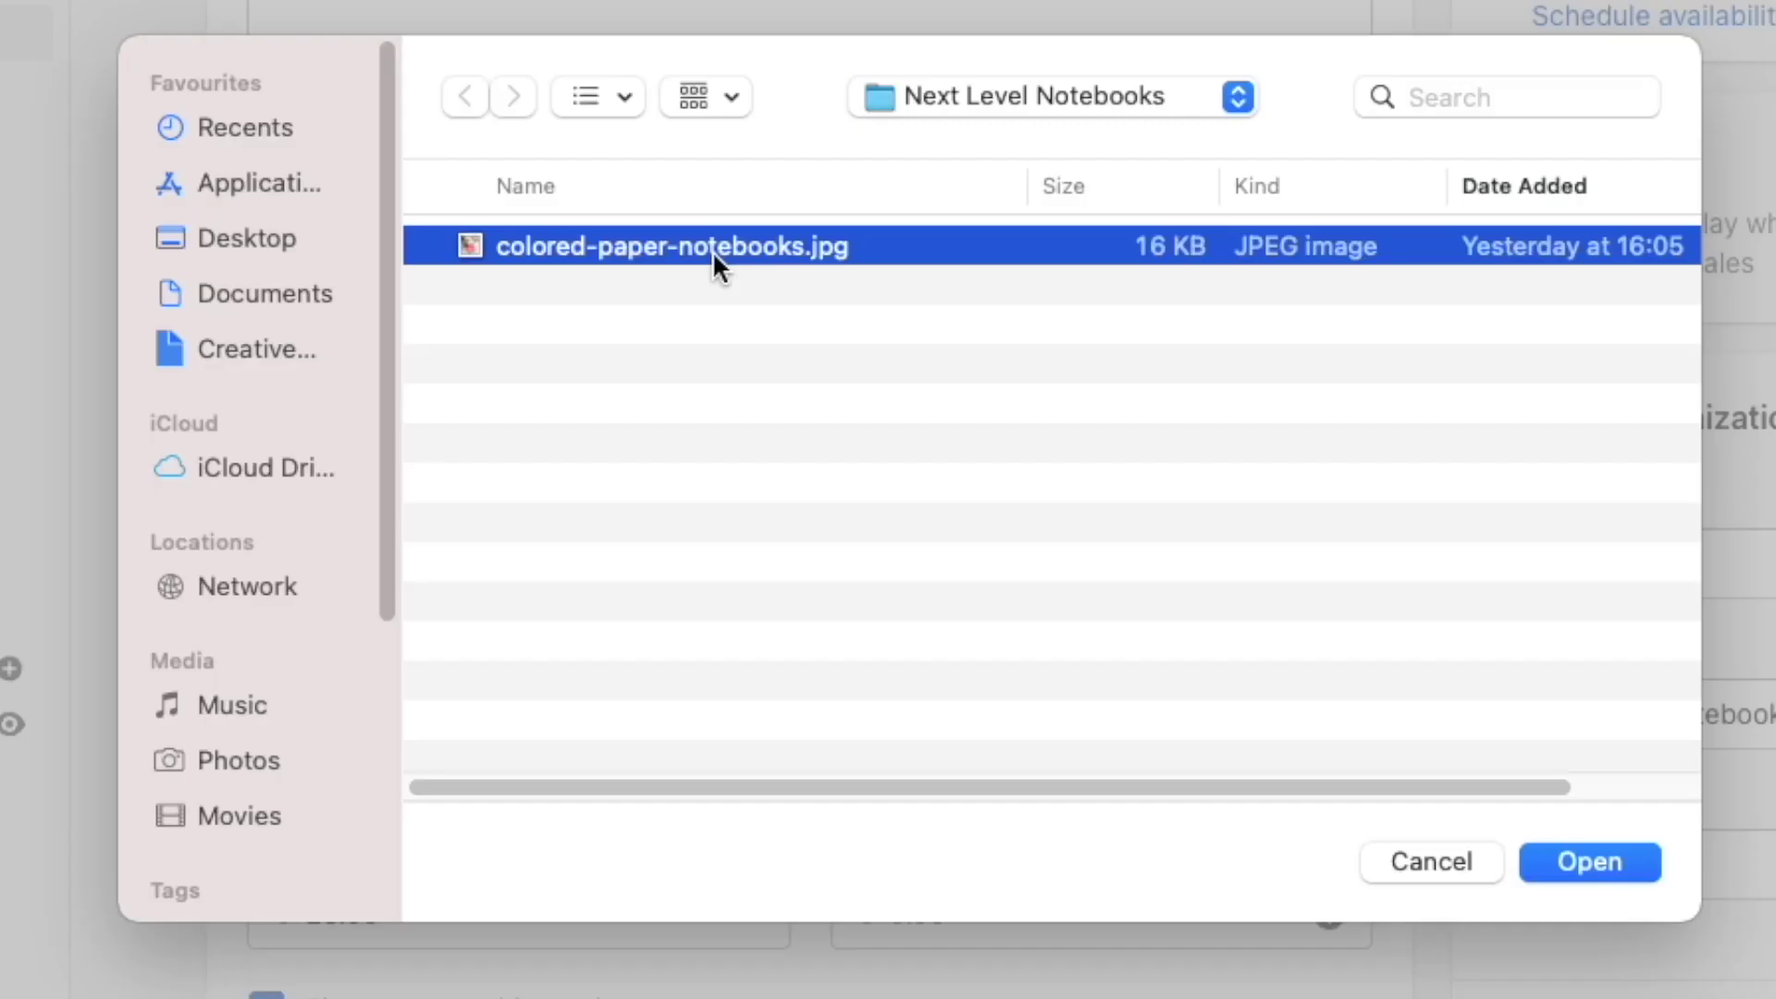
pyautogui.click(1571, 858)
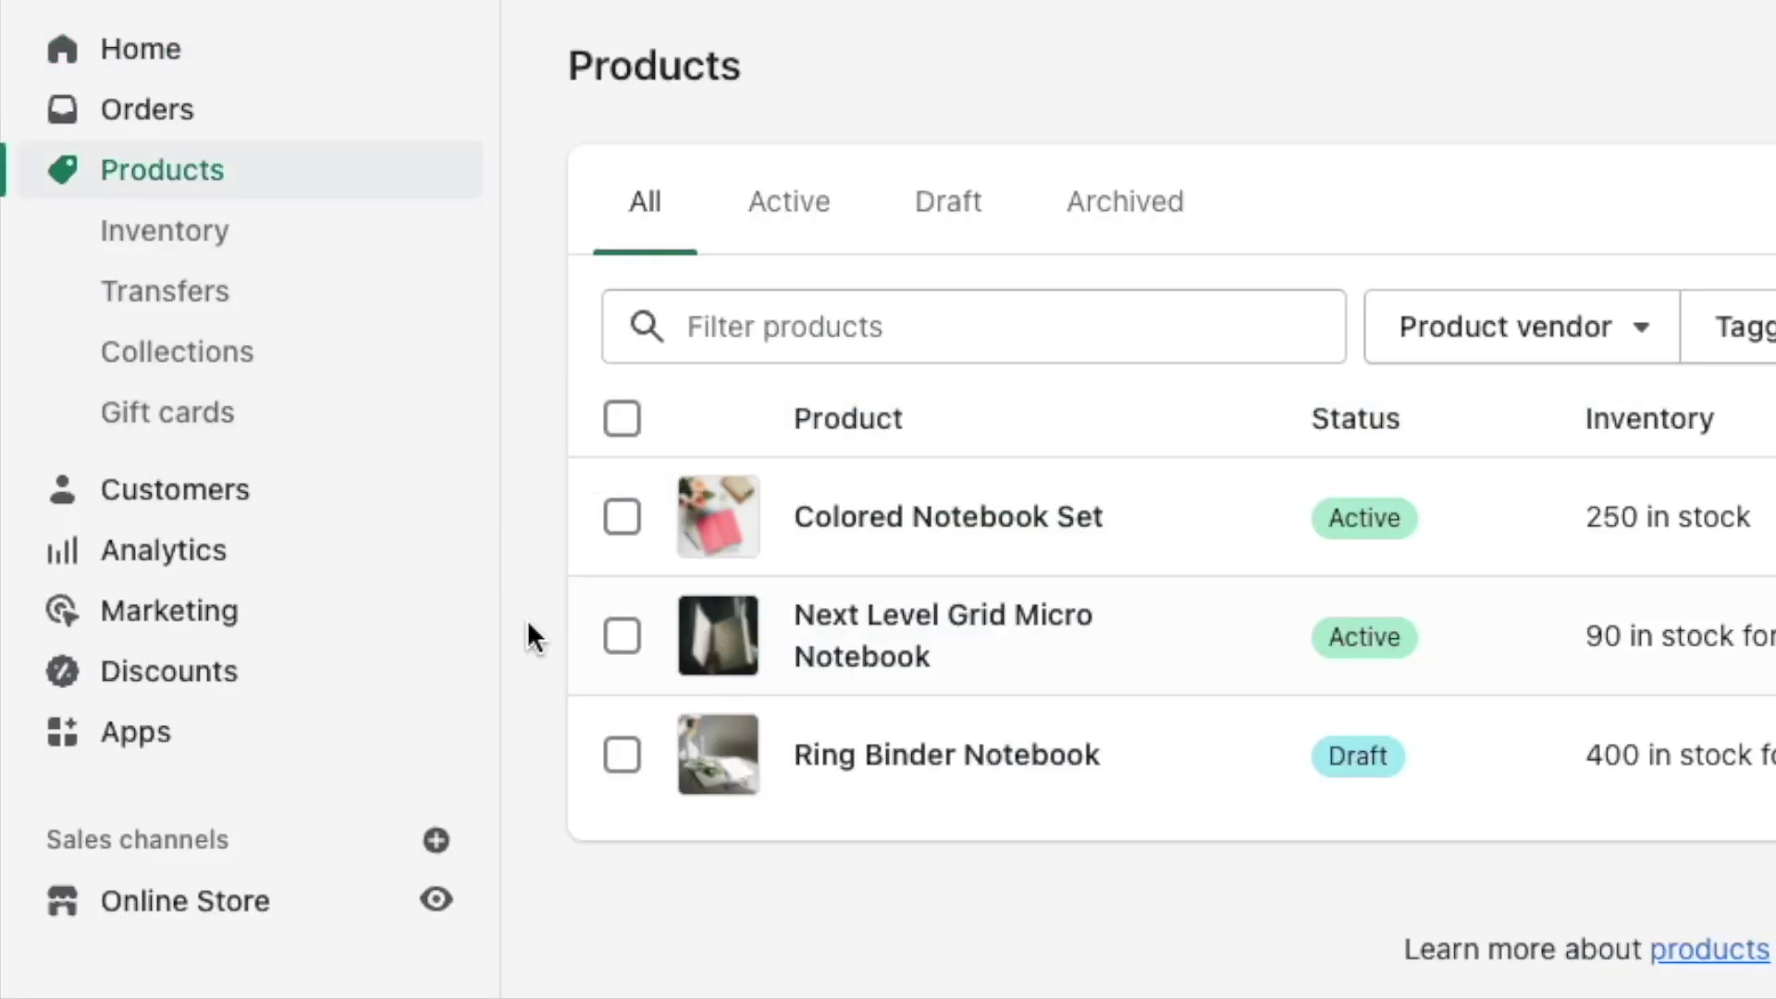
# - Change Ring Binder Notebook's URL handle to next-level-binder, redirecting from ring-binder-notebook
pyautogui.click(621, 755)
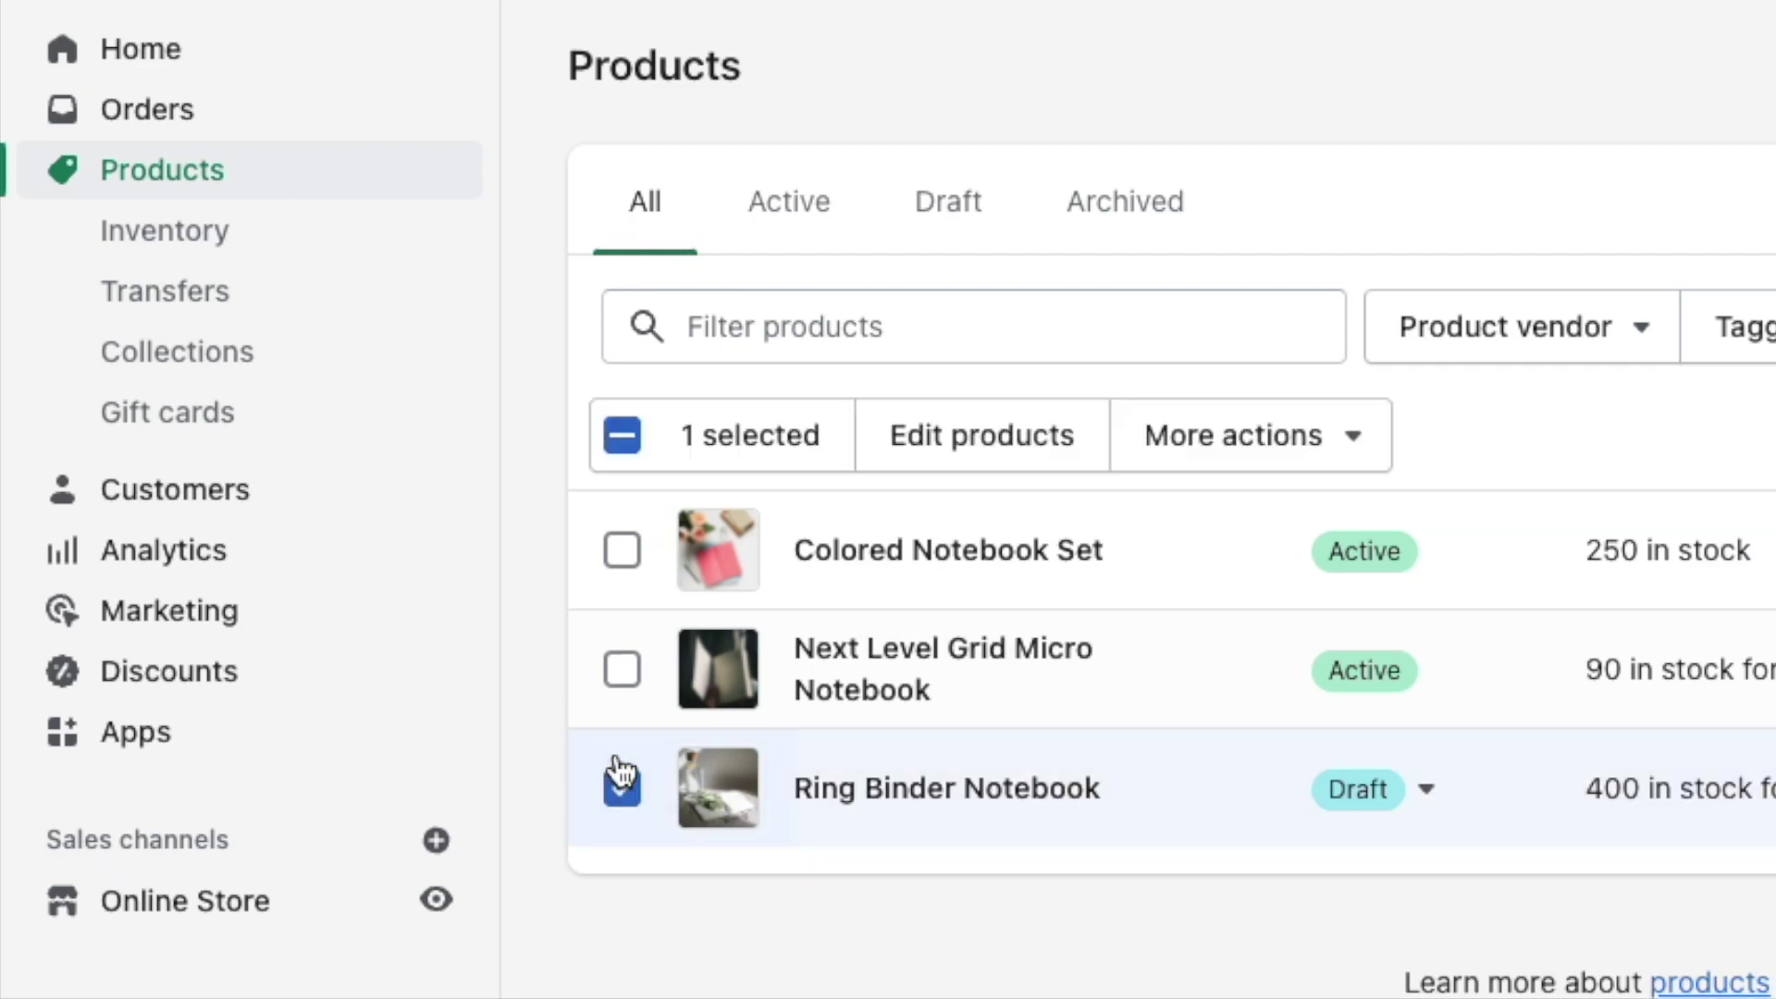
pyautogui.click(869, 816)
pyautogui.scroll(-10, 833, 555)
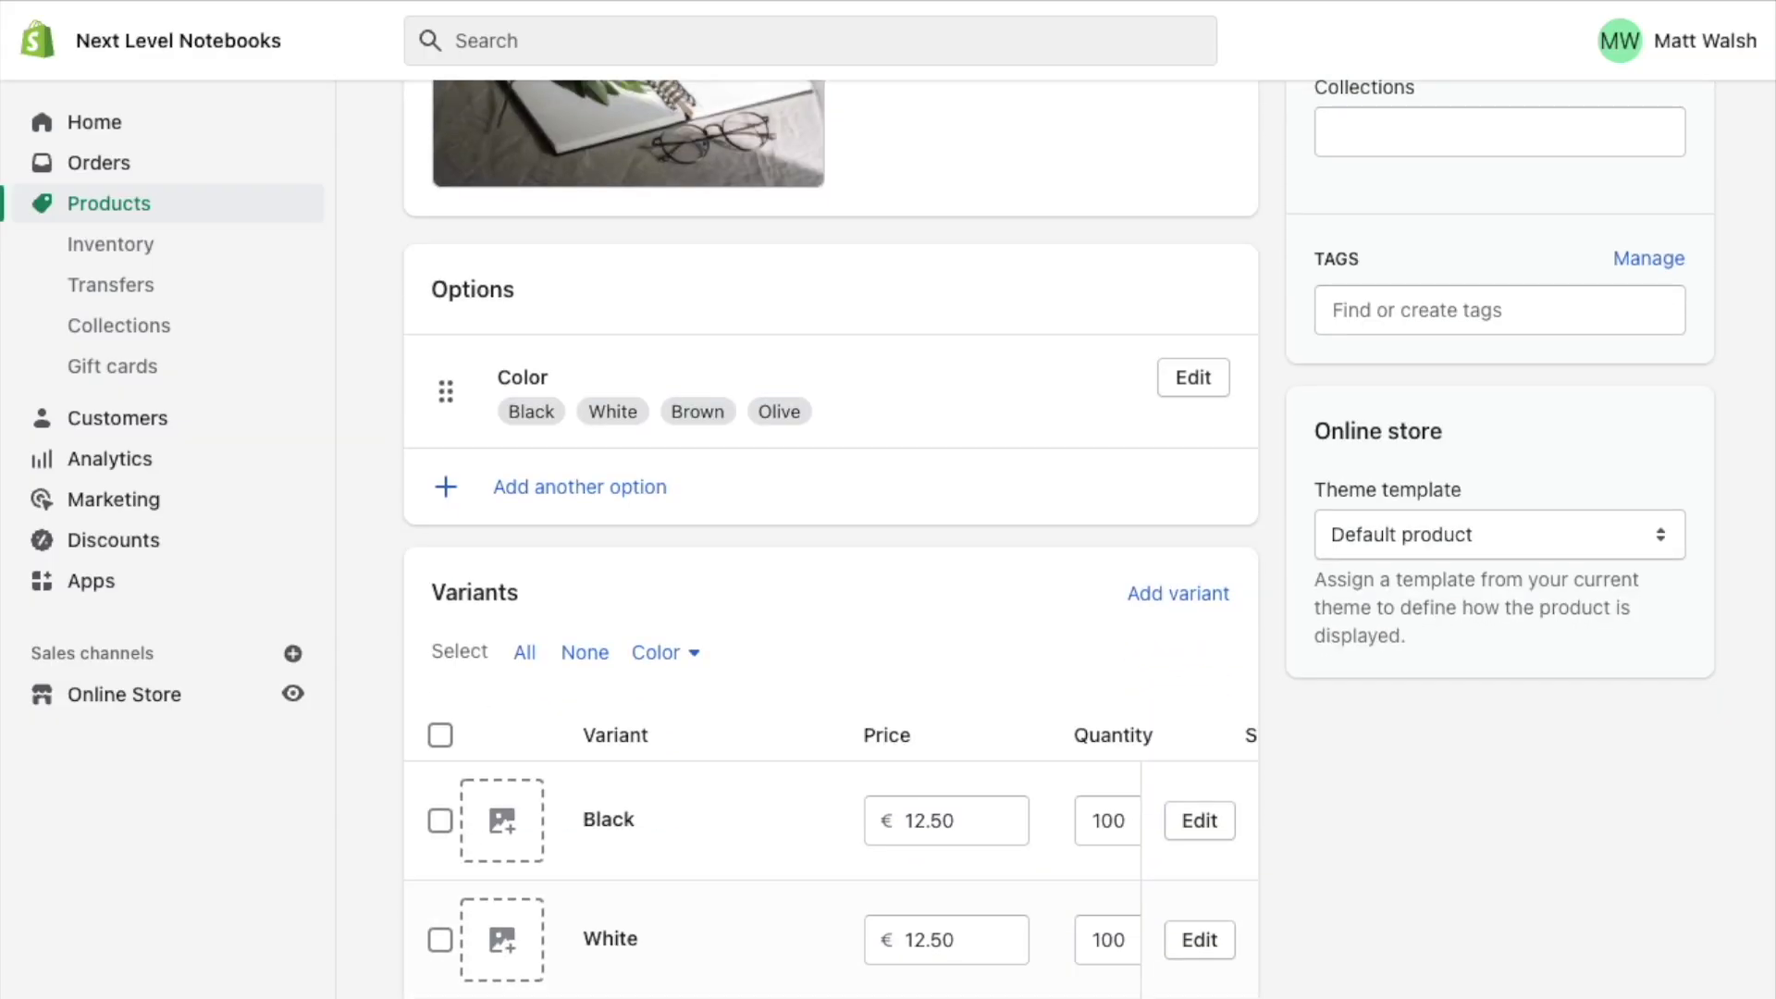
pyautogui.scroll(-6, 1656, 851)
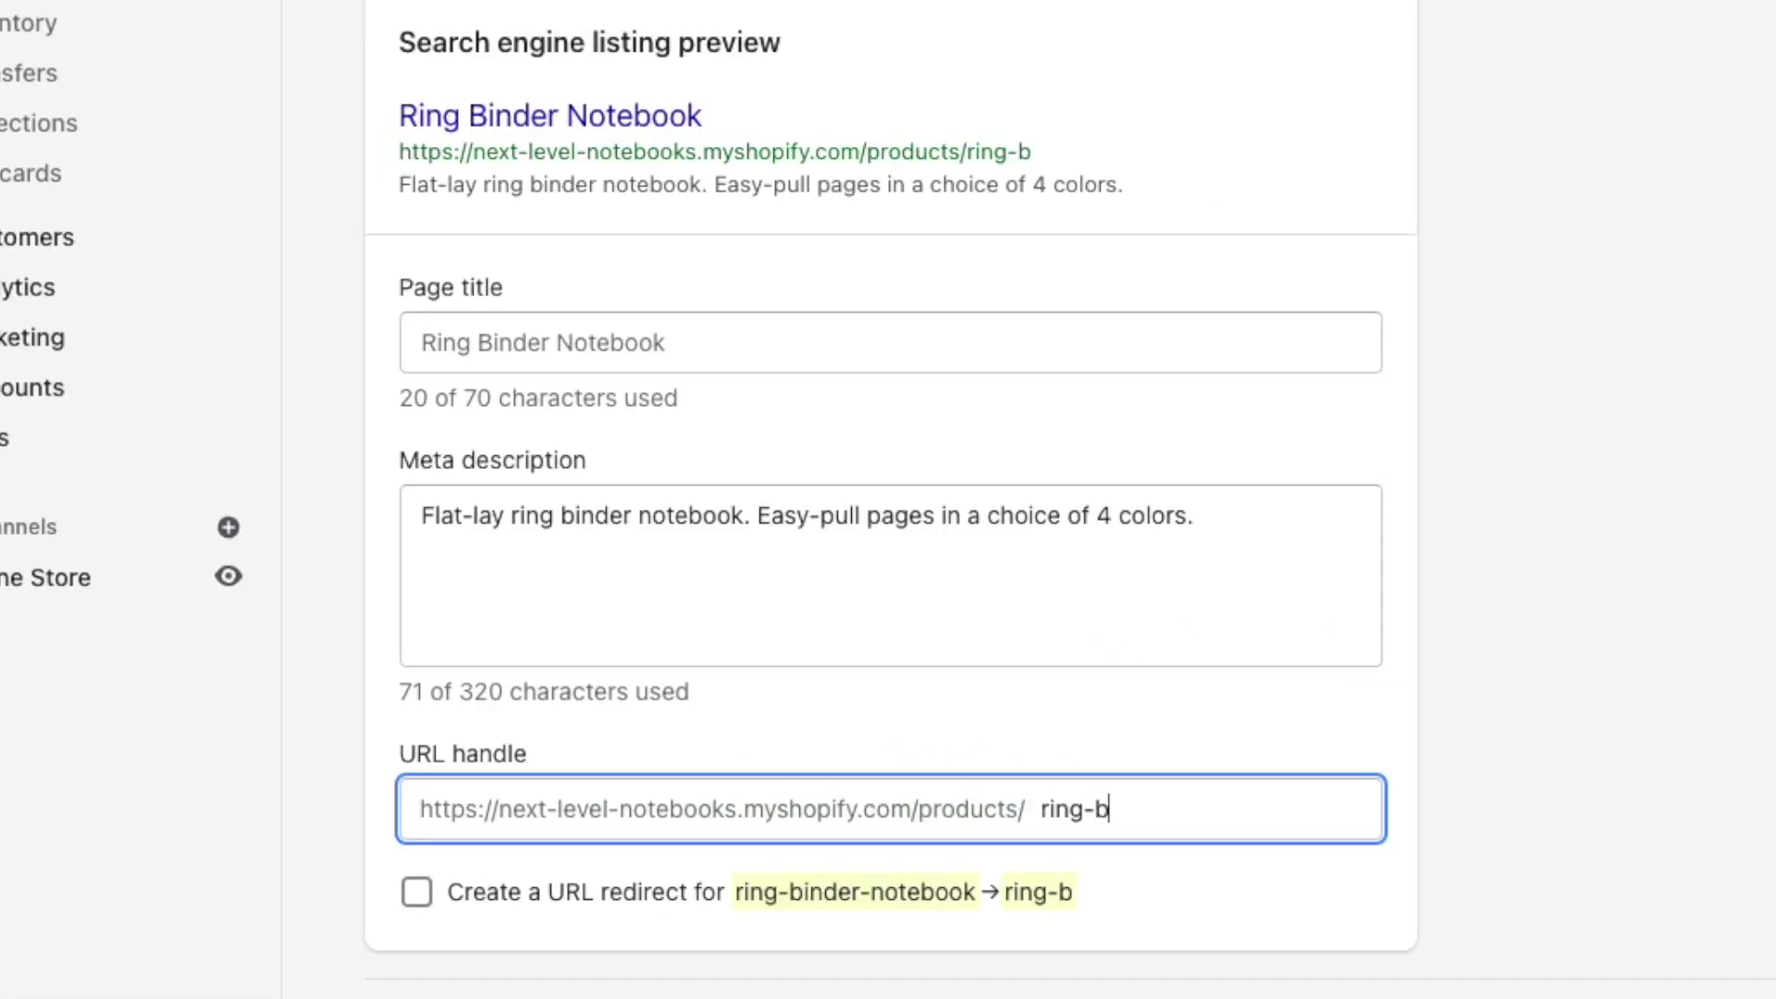
pyautogui.write('inder-')
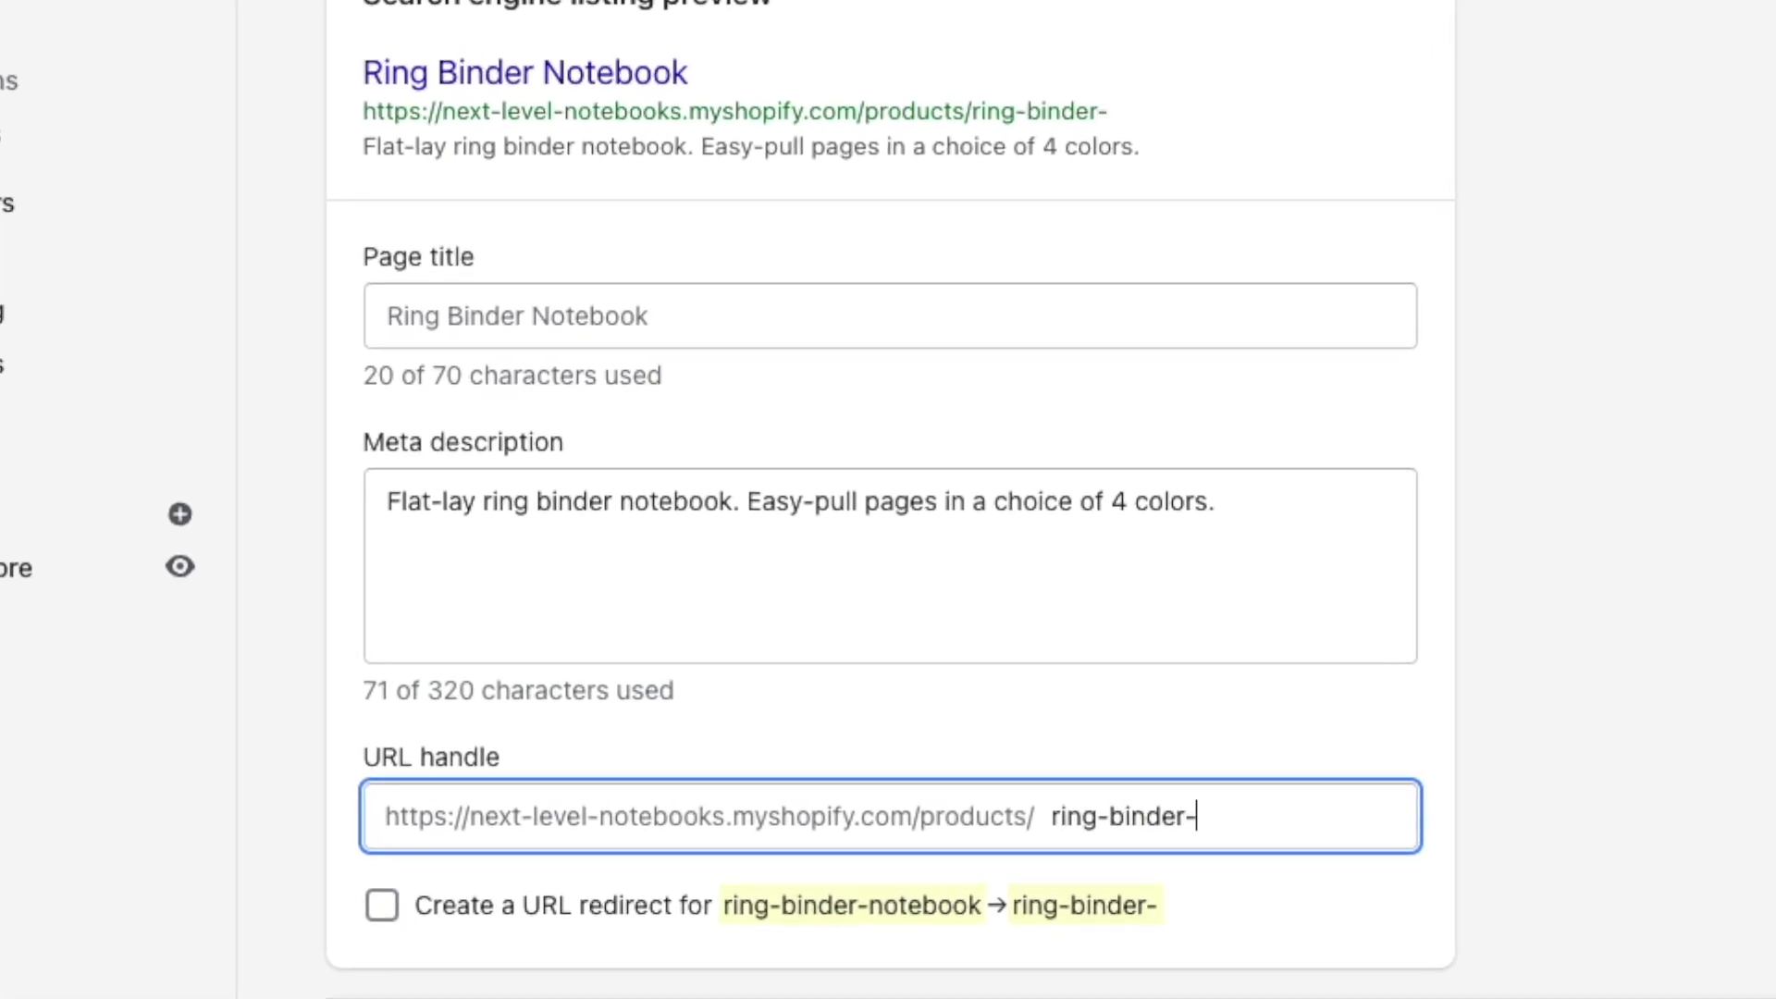
pyautogui.write('notebook')
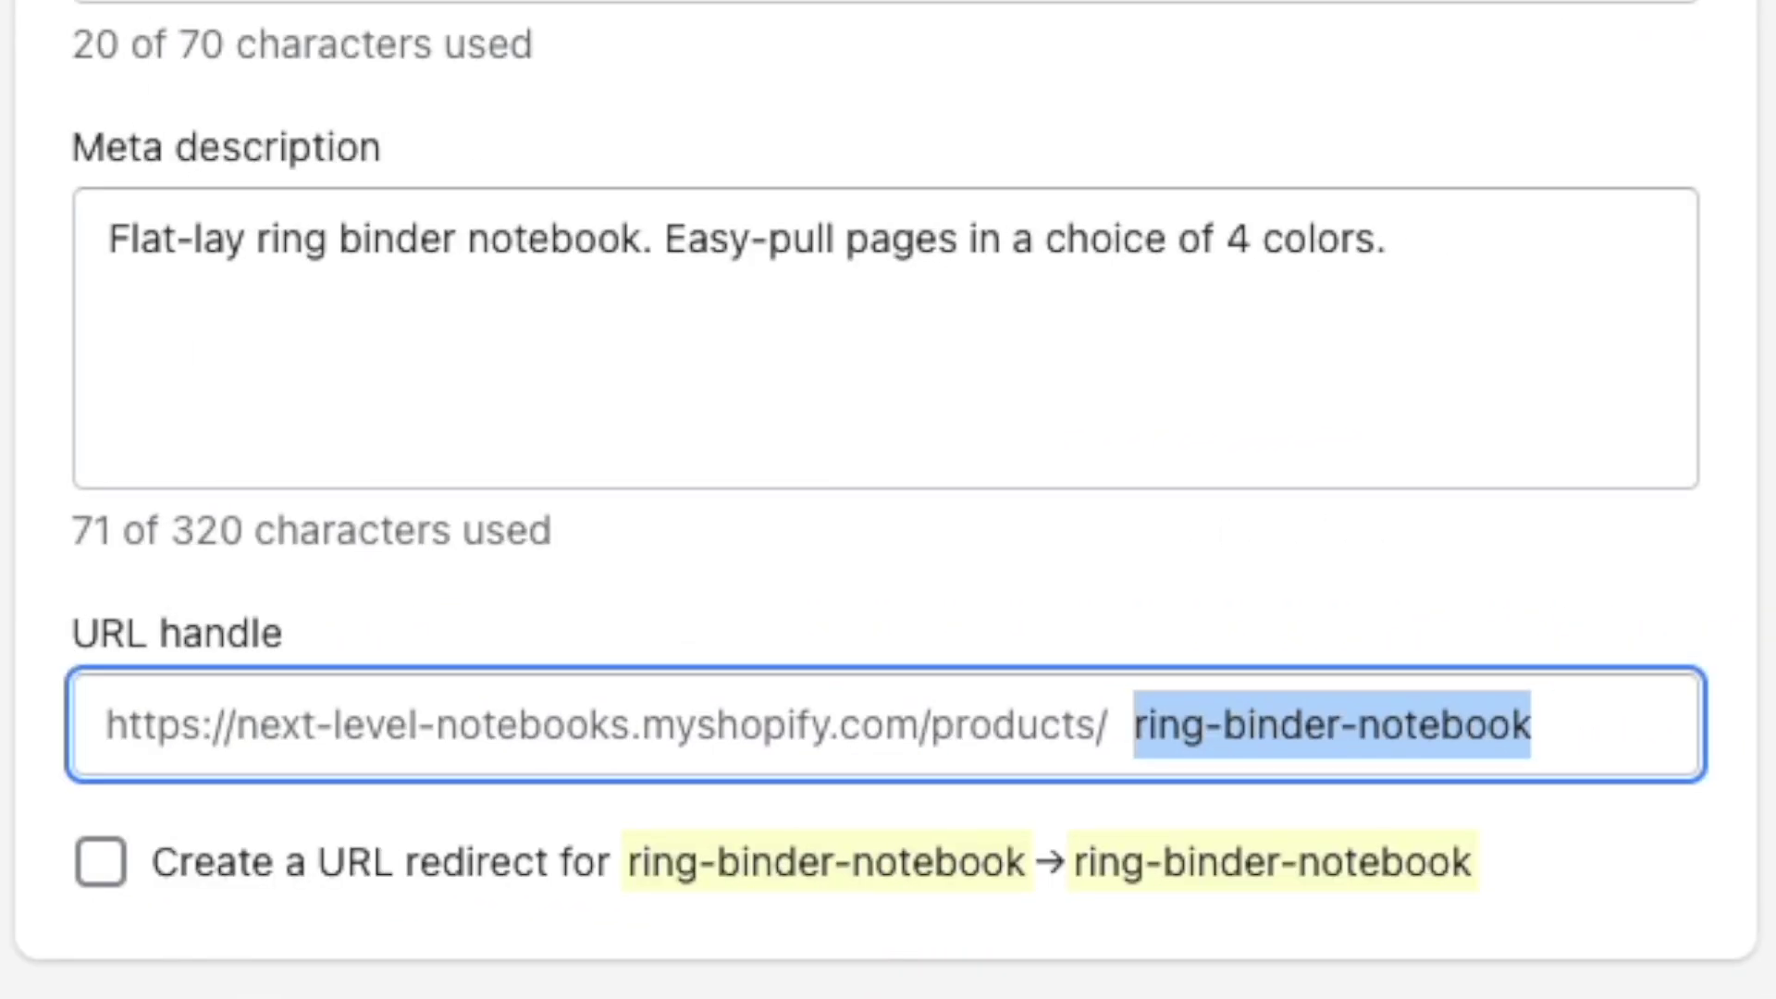
pyautogui.write('next-level-b')
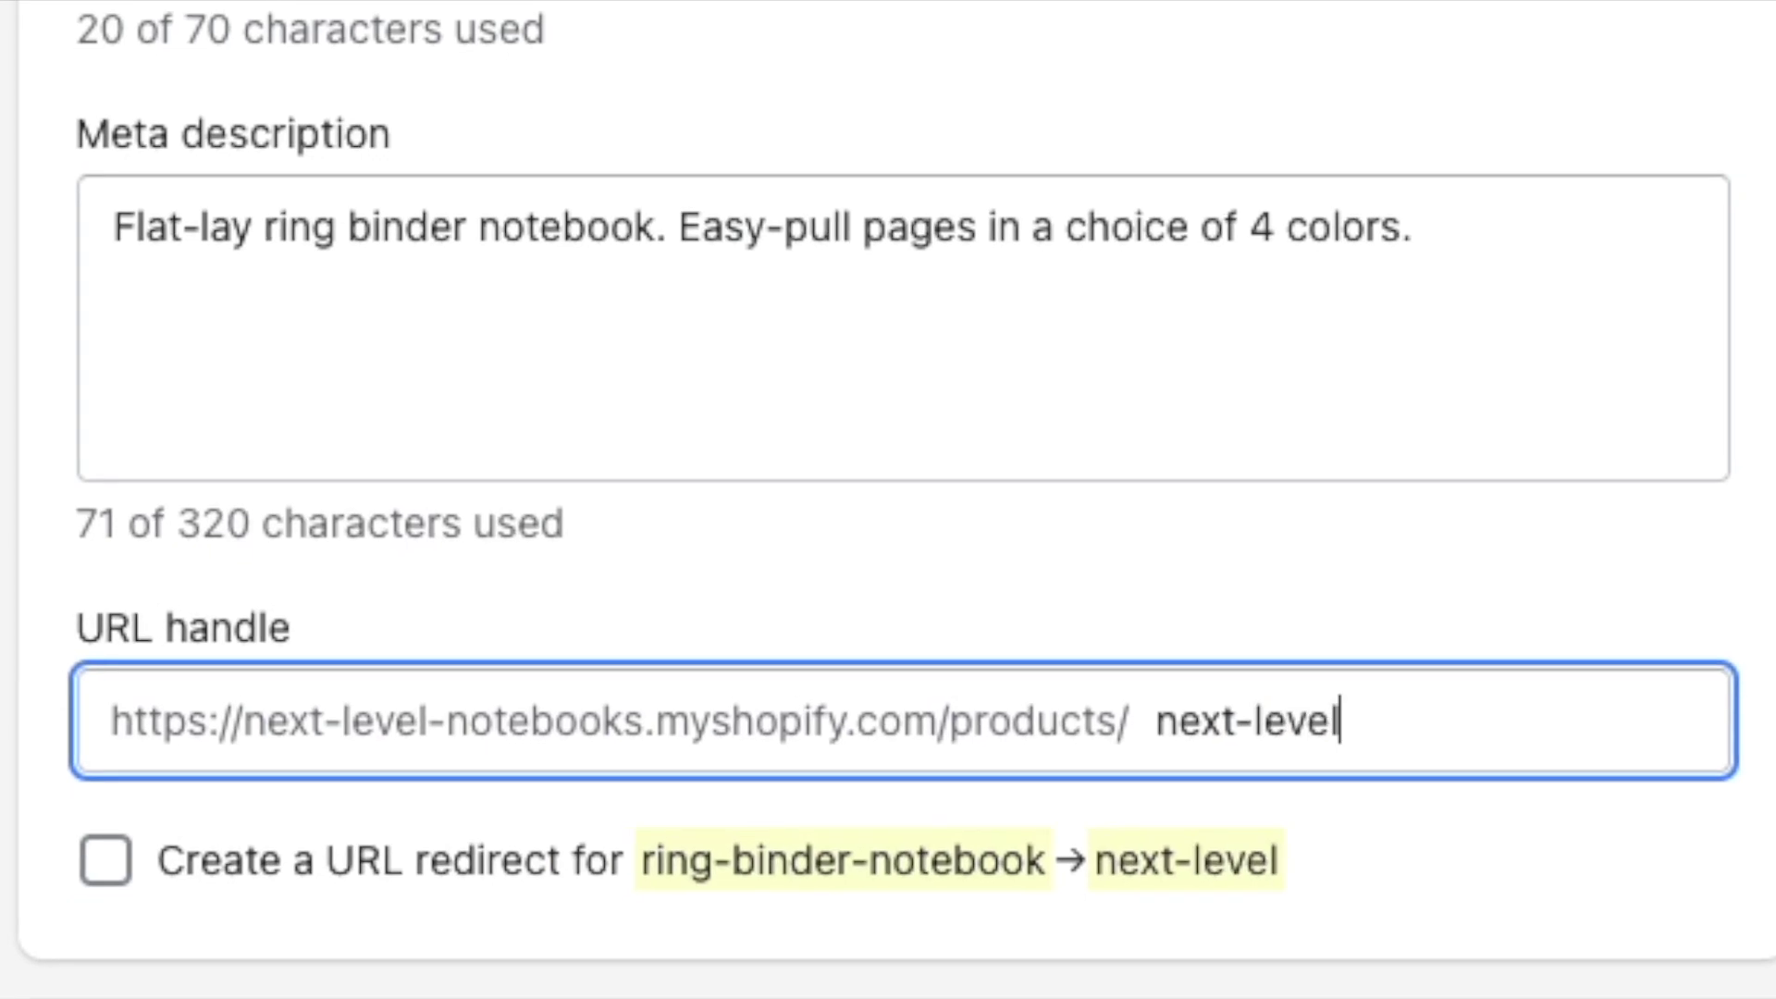
pyautogui.write('inder')
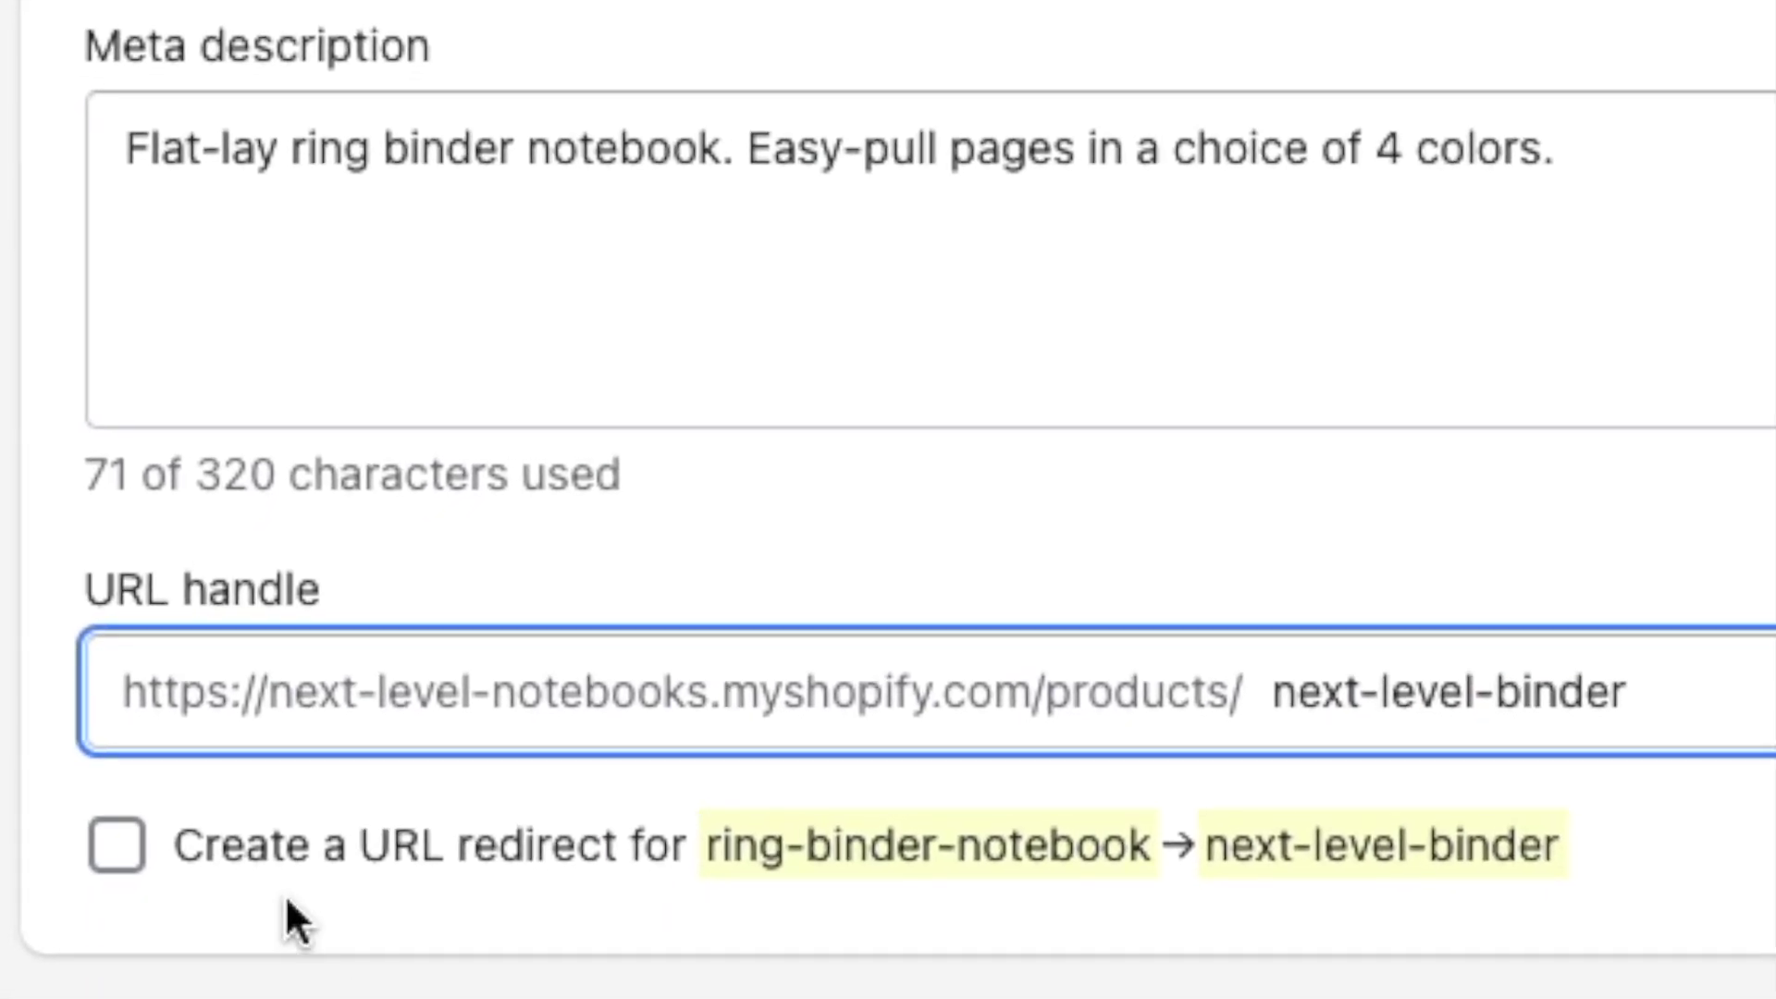
pyautogui.click(136, 858)
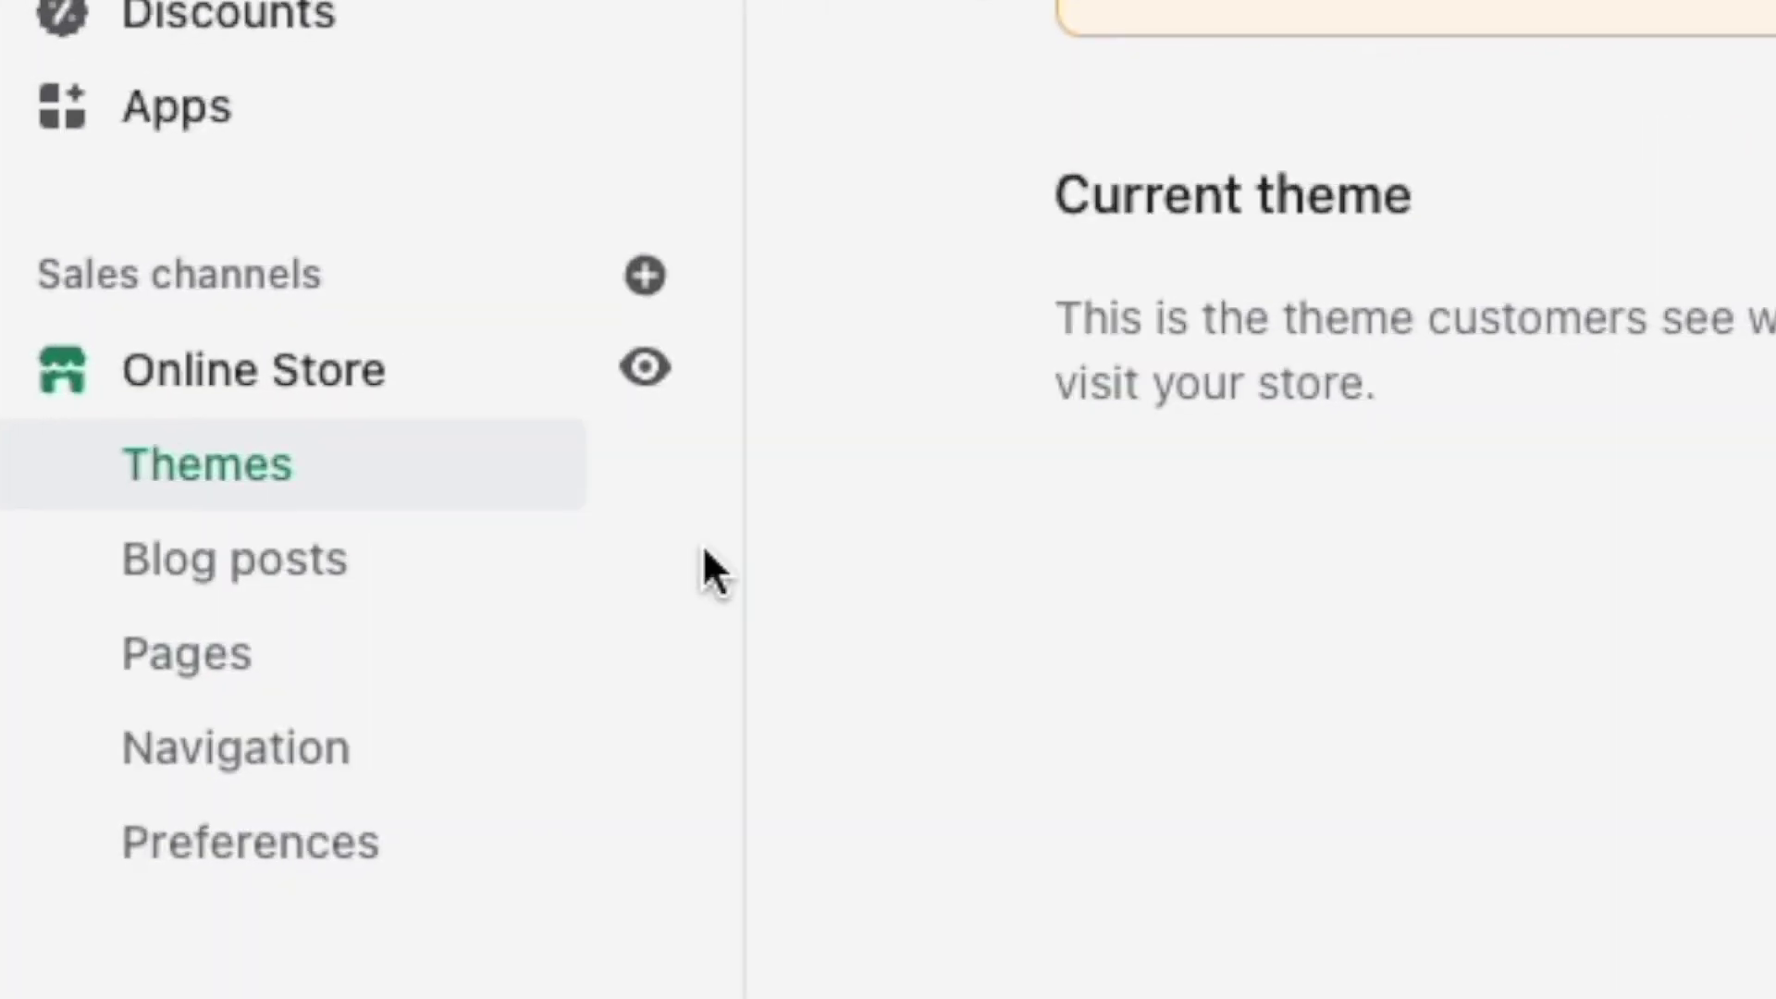
# - Start a new blog post stating the notebooks are sourced from sustainably managed forests
pyautogui.click(416, 578)
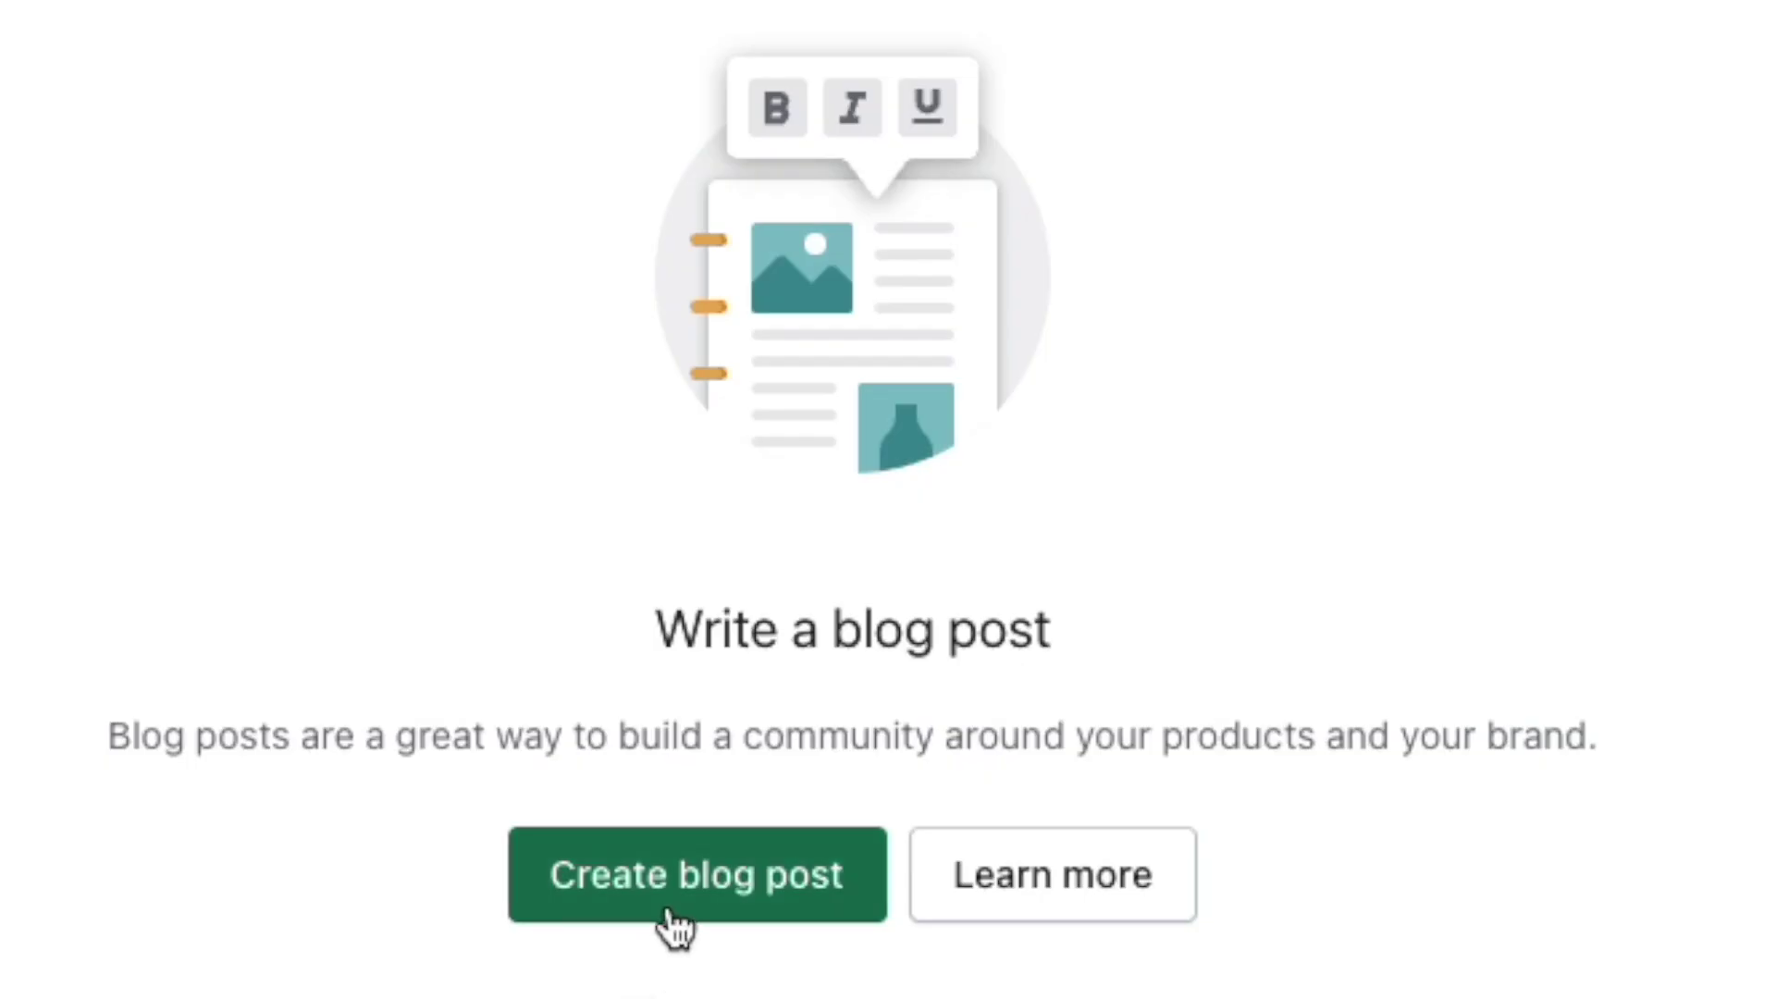
pyautogui.click(675, 925)
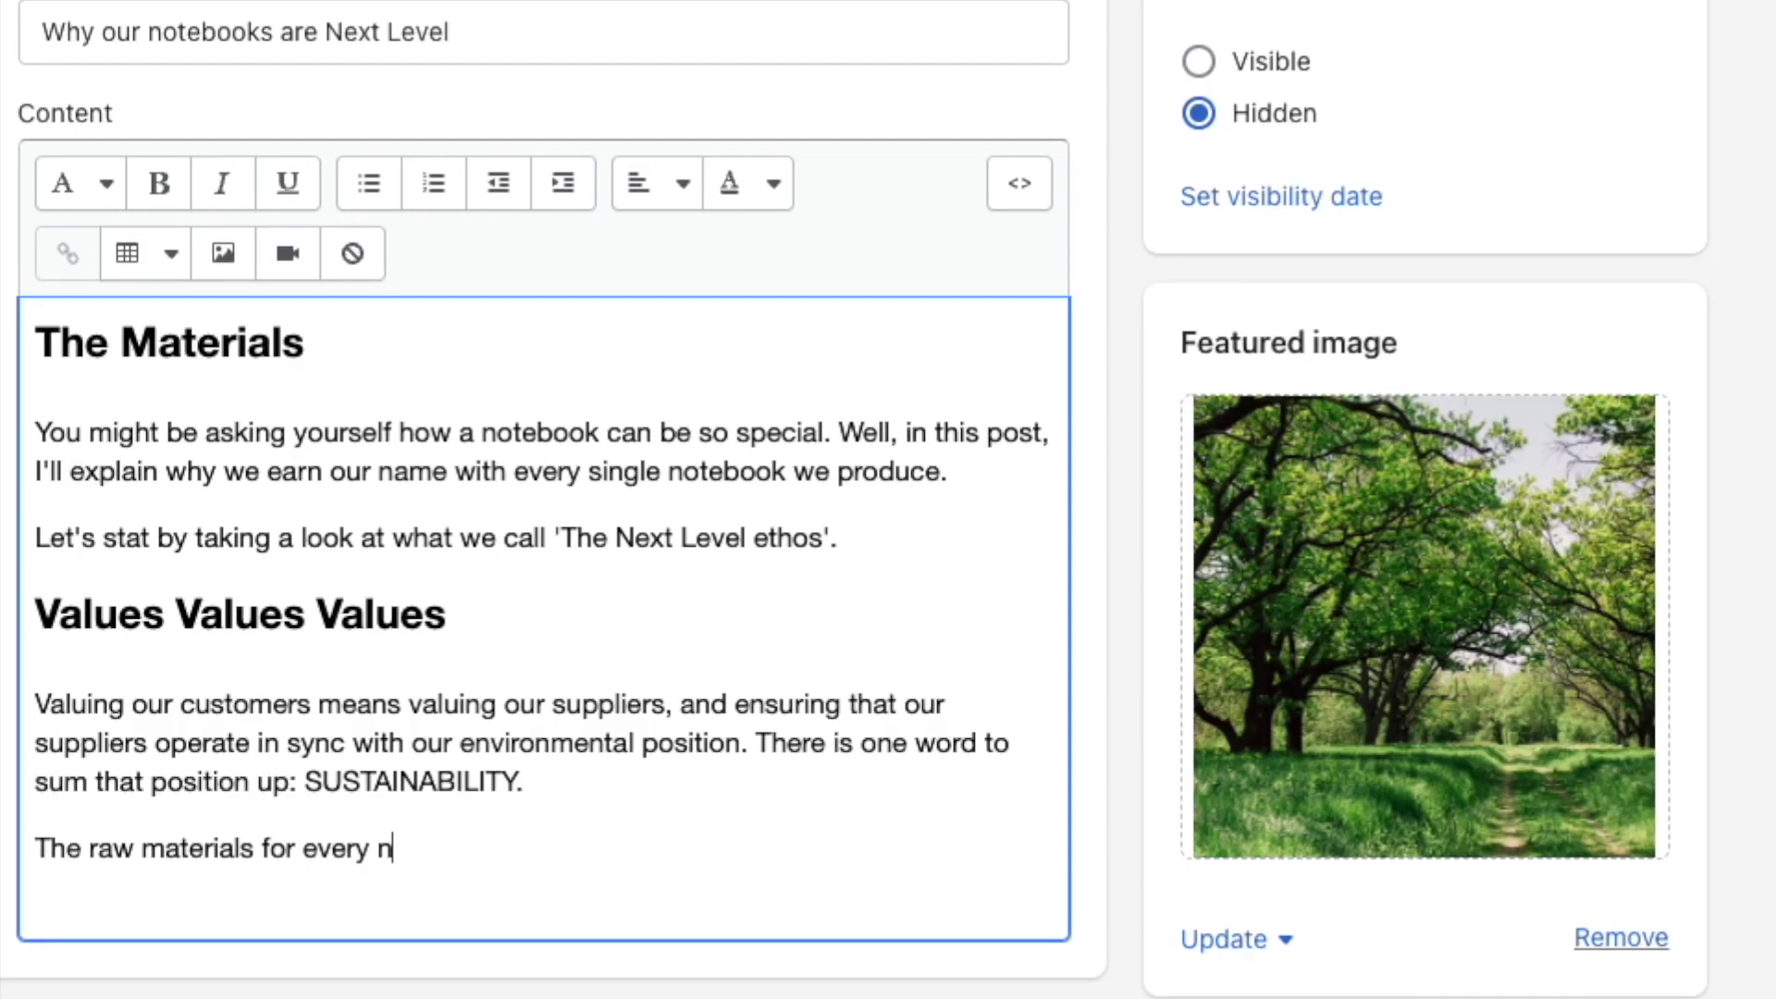
pyautogui.write('otebook are')
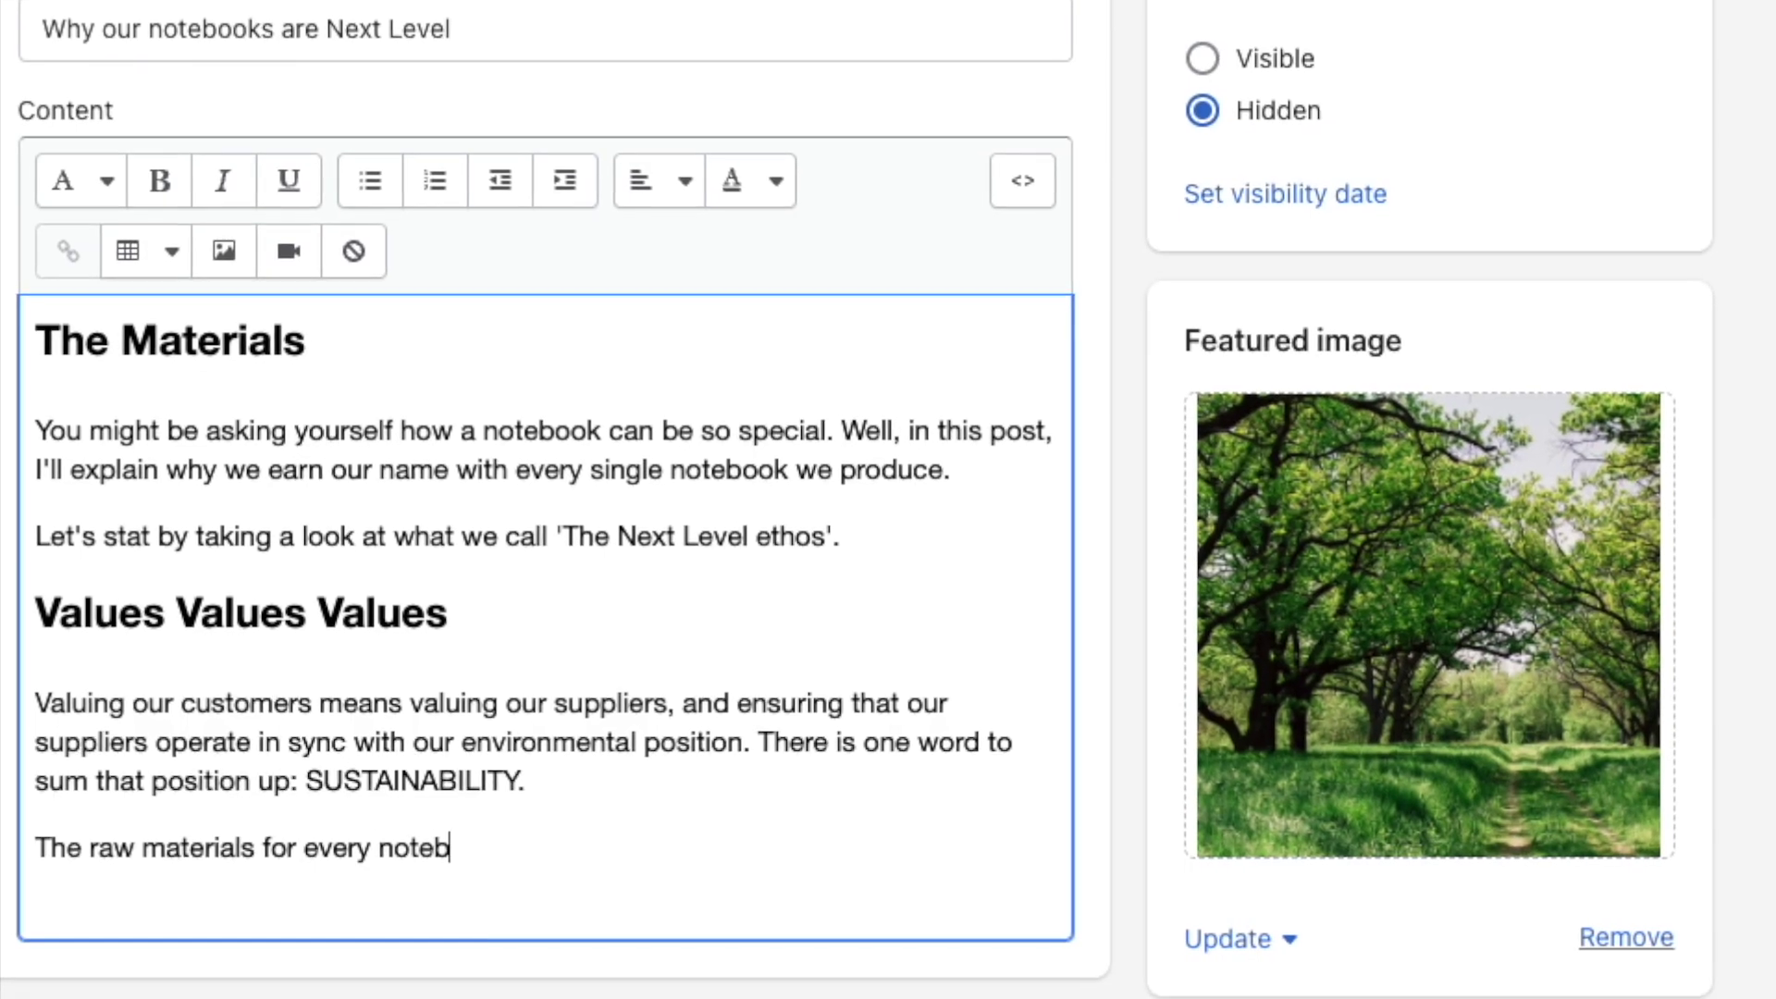
pyautogui.write(' sourced from sustainabl')
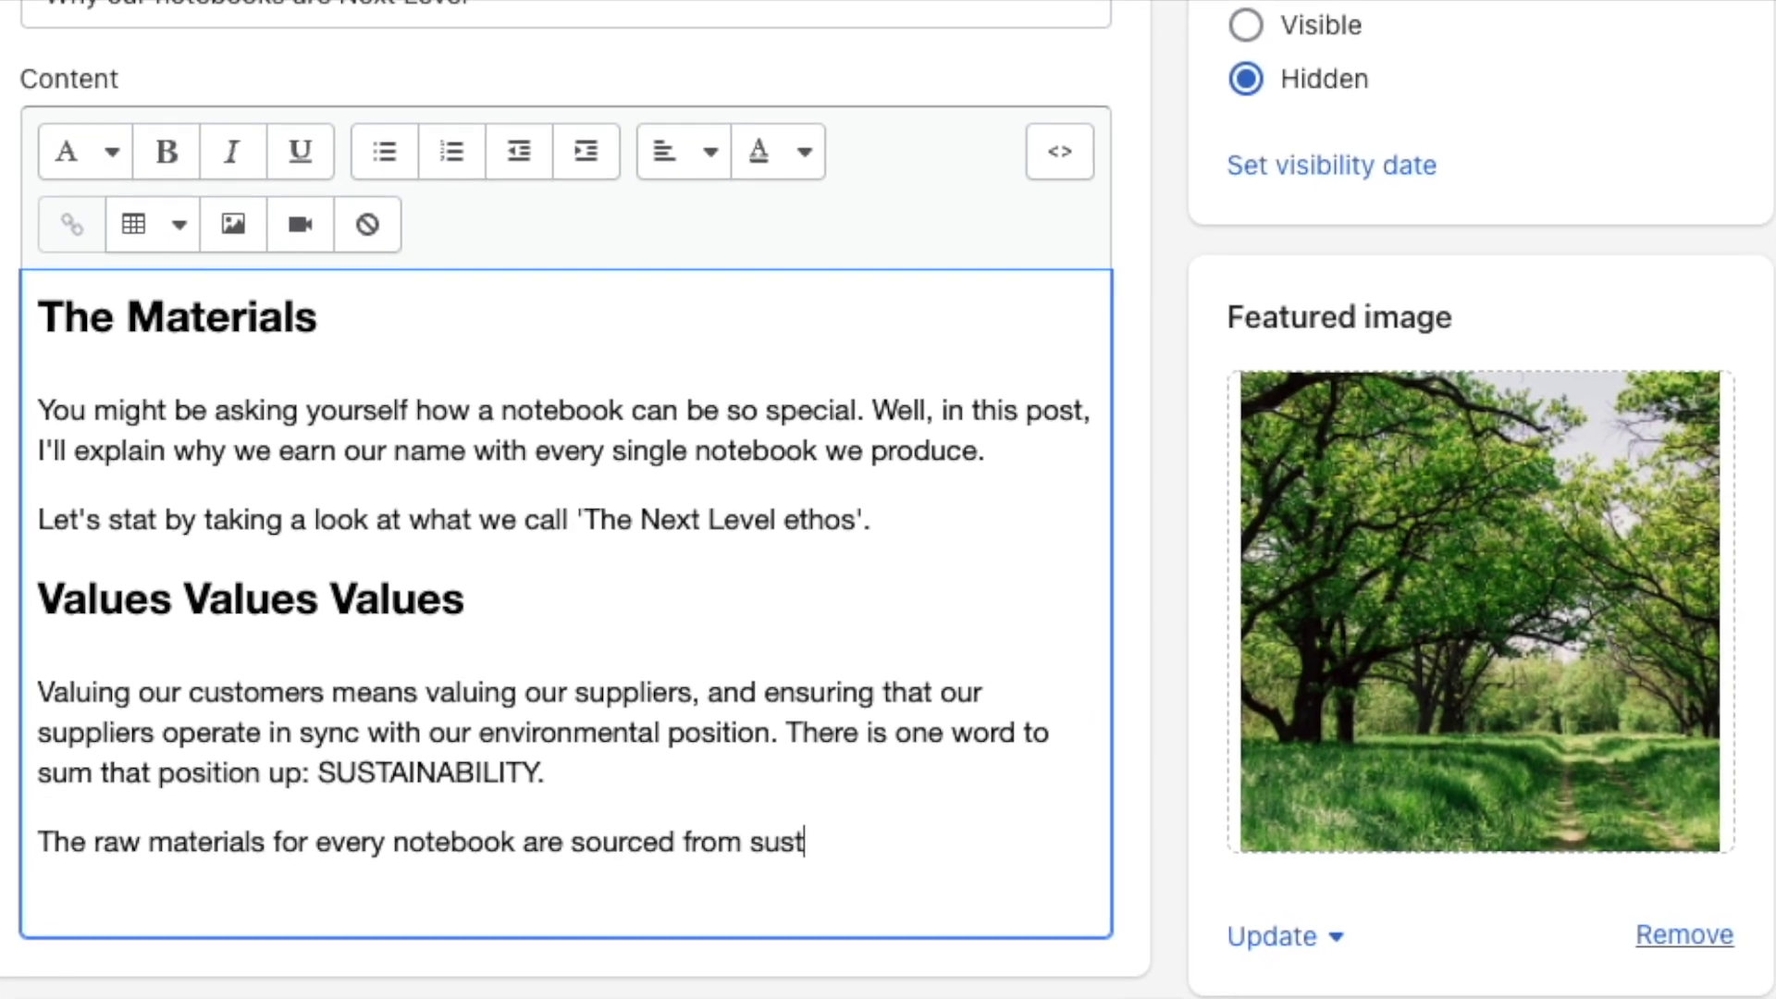
pyautogui.write('y managed forests.')
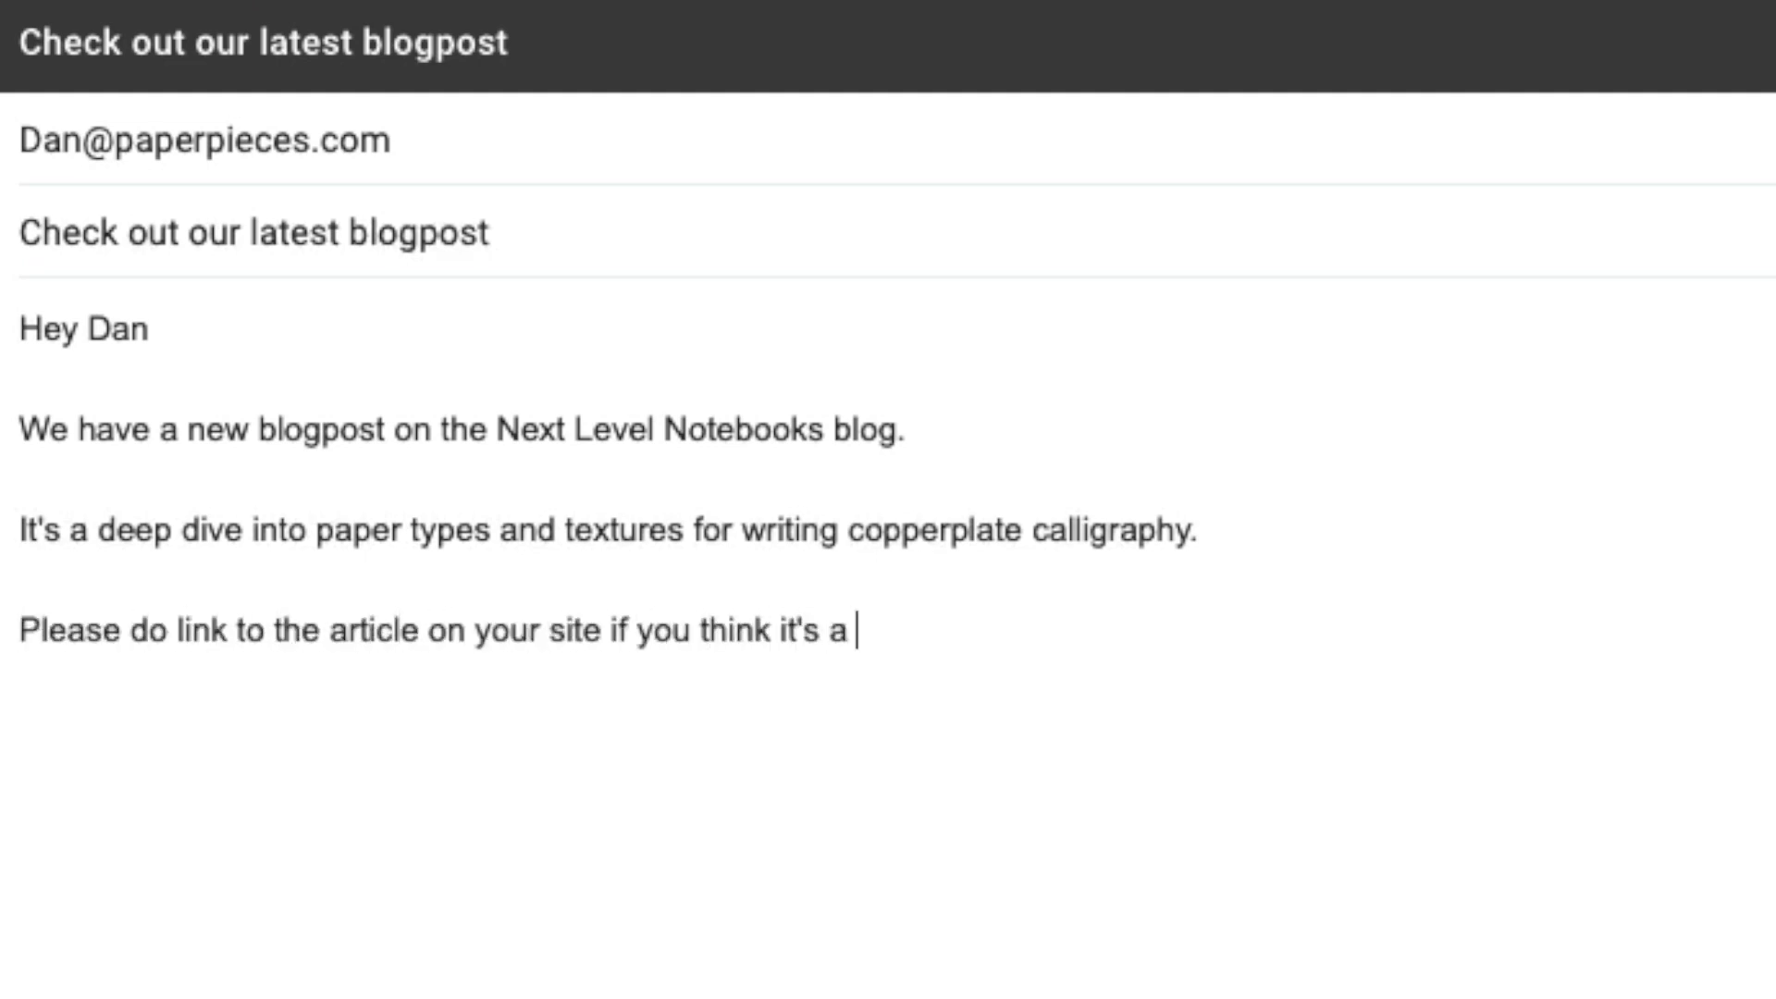
# - Finish the link request with 'or your readers' and begin the 'Many th' sign-off below
pyautogui.write('or your readership.')
pyautogui.press('Return')
pyautogui.write('Many th')
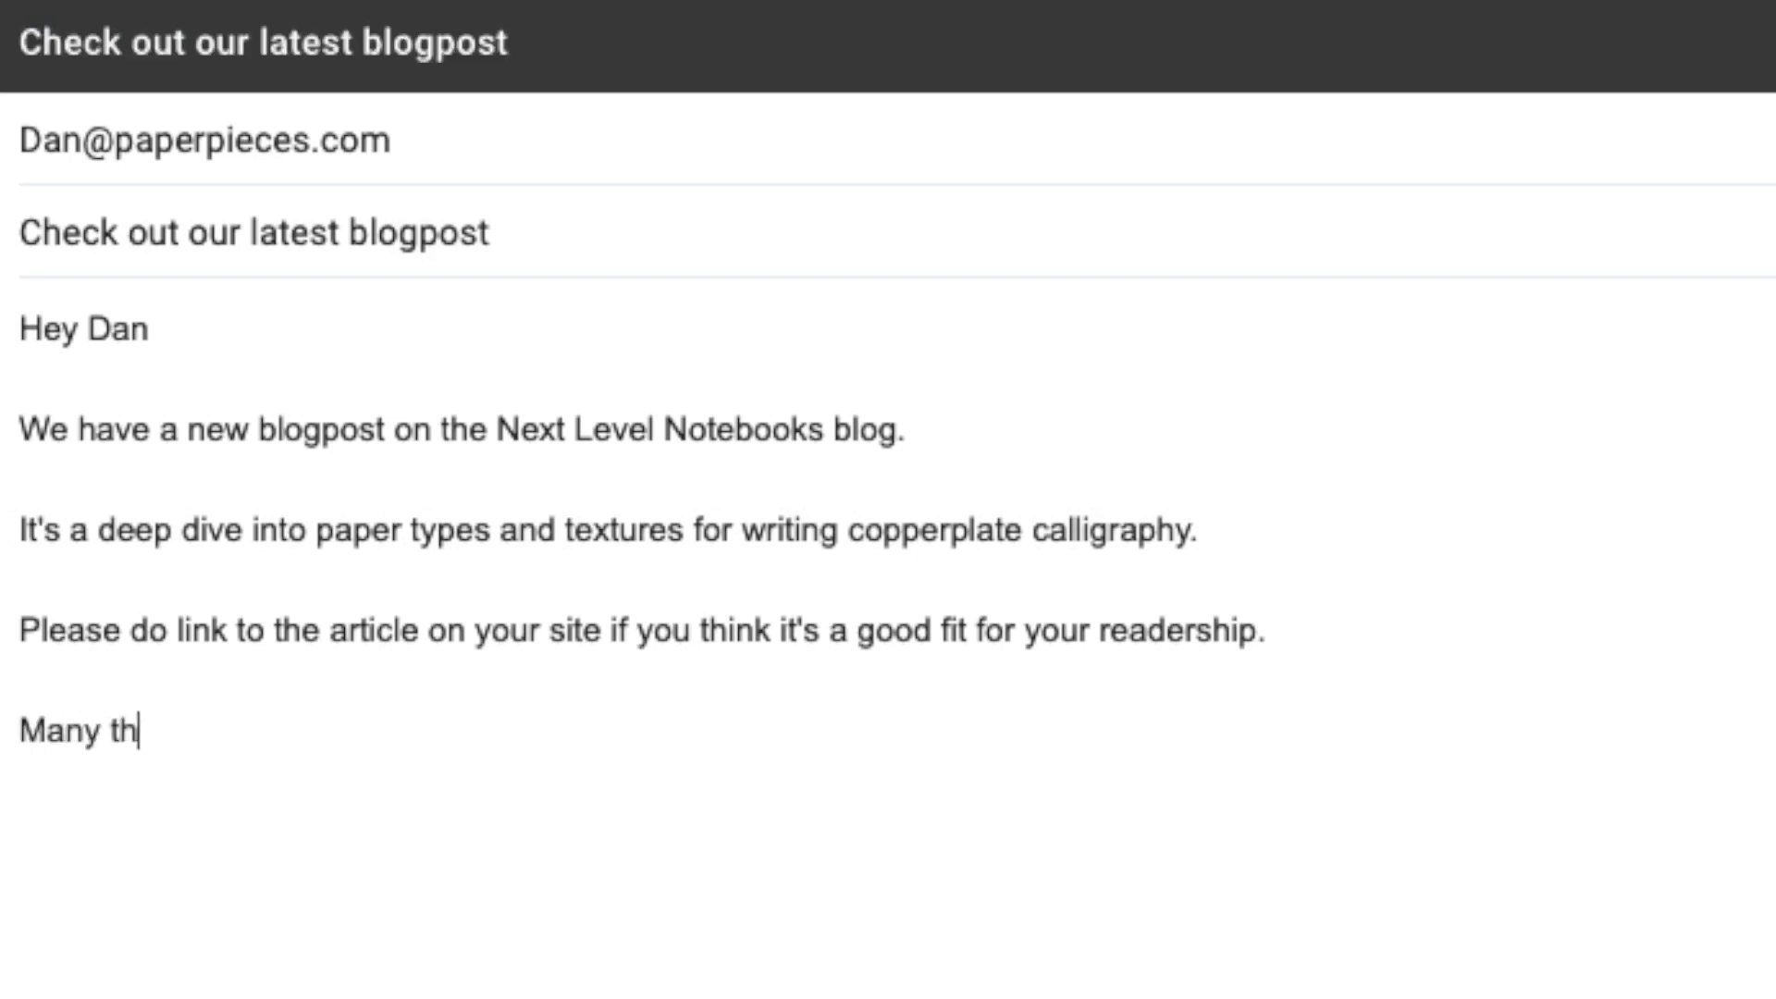